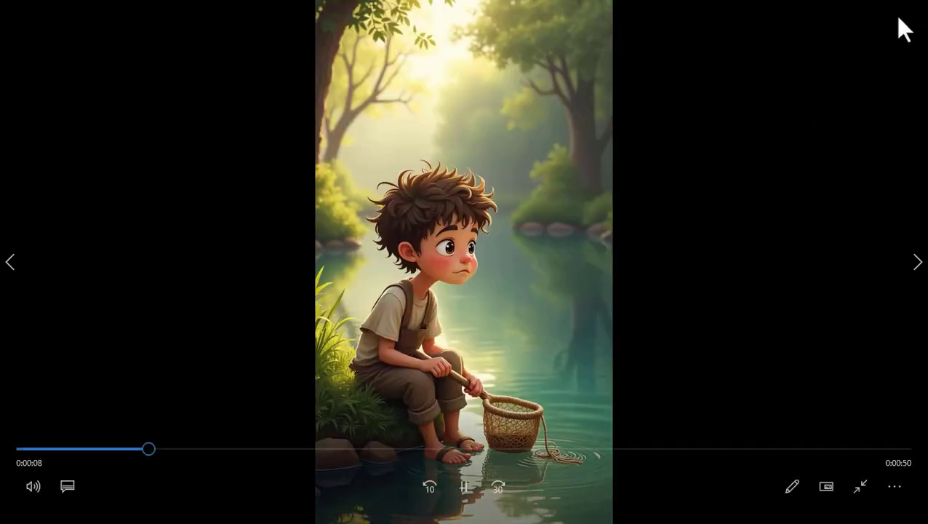
# Preview the video গ্রামের বাচ্চাদের হাসি! from the Downloads folder, skip to about its middle, and close it
pyautogui.click(910, 8)
pyautogui.doubleClick(245, 326)
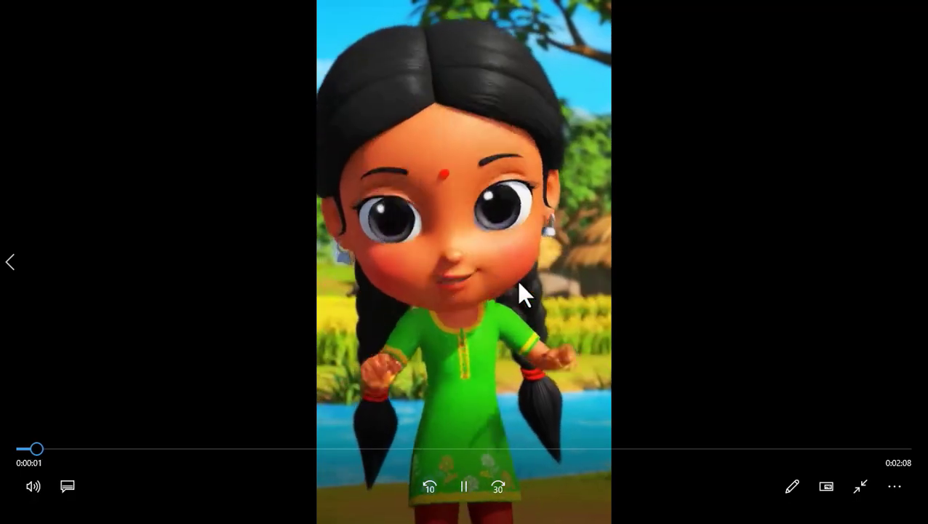
pyautogui.click(473, 448)
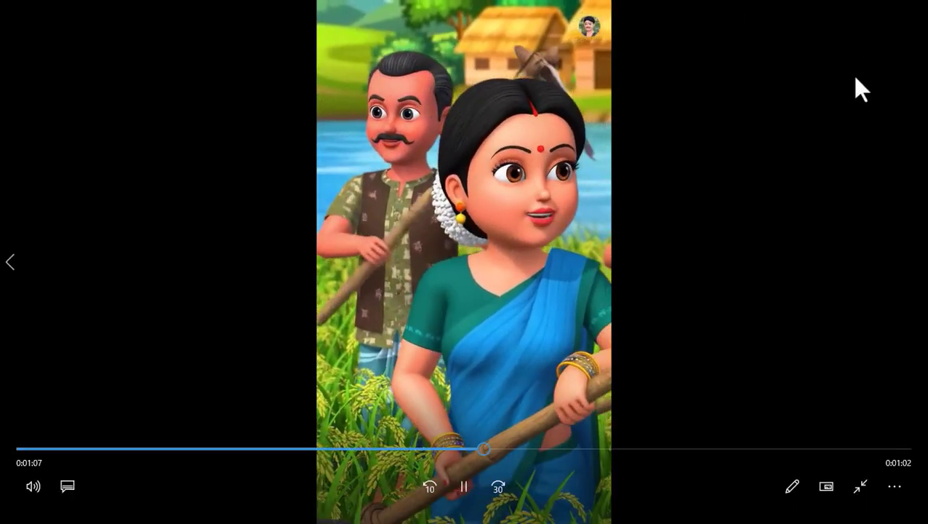
pyautogui.doubleClick(854, 78)
pyautogui.click(856, 3)
# Play বিশাল মুরগি ও সোনার ডিম.mp4 from the Downloads folder, skip through several scenes, and clear the player and folder away
pyautogui.doubleClick(373, 205)
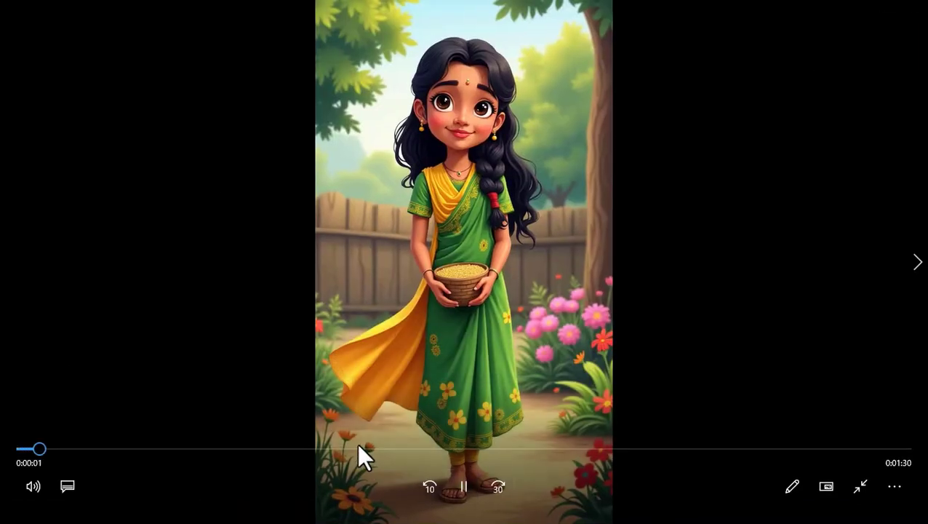
pyautogui.click(181, 449)
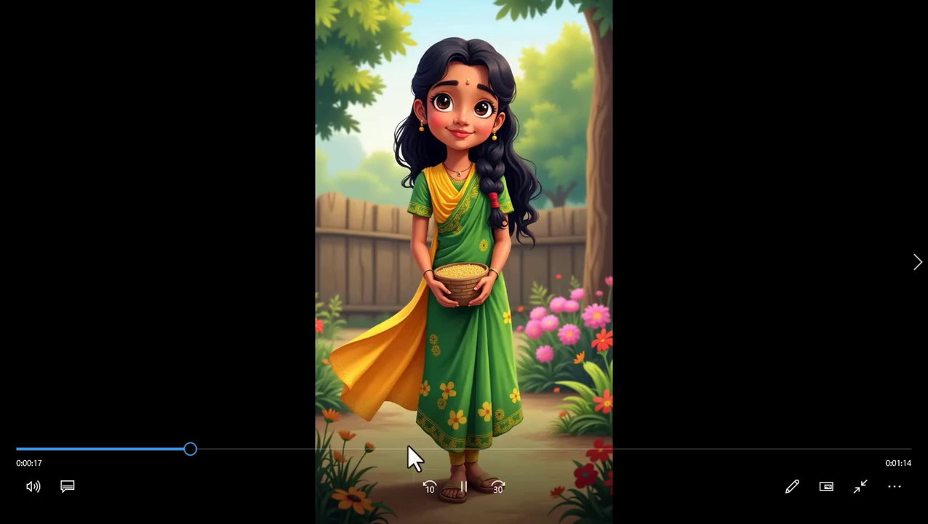
pyautogui.click(412, 449)
pyautogui.click(634, 449)
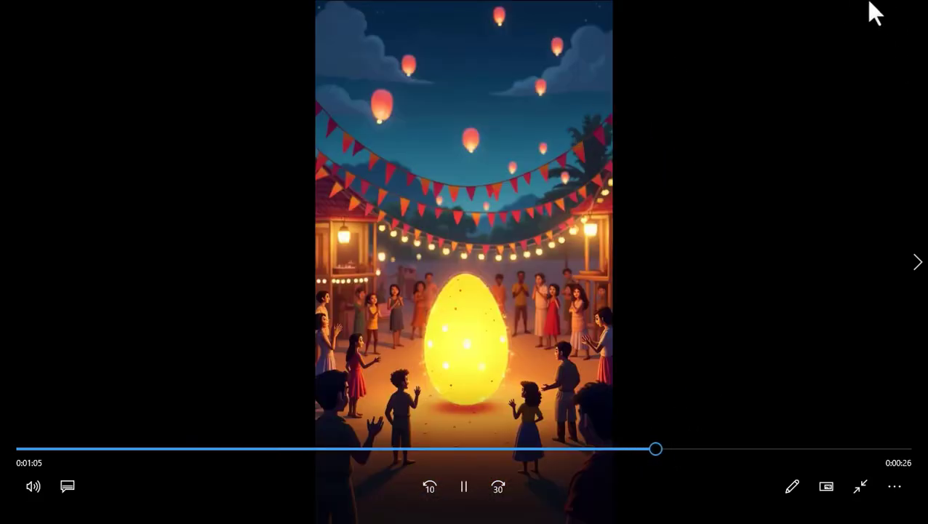
pyautogui.doubleClick(809, 125)
pyautogui.click(851, 8)
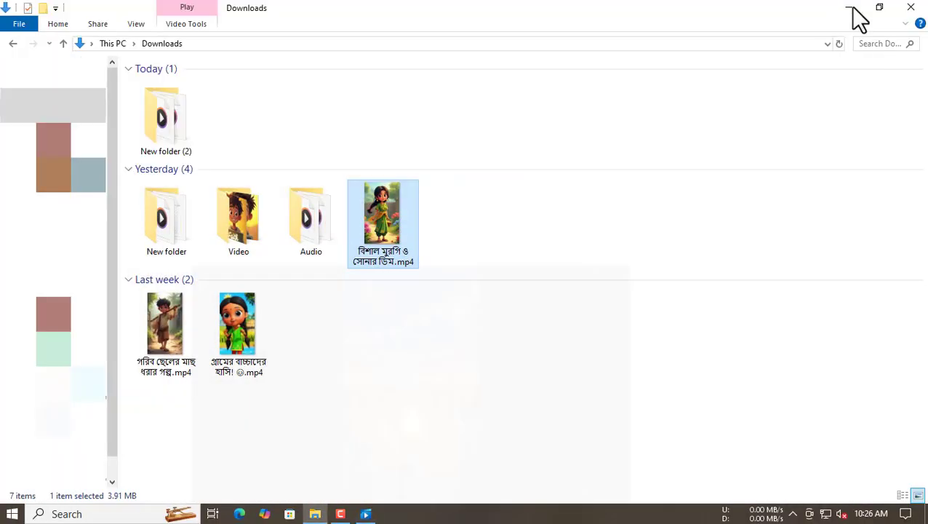
# Bring up the Idya.txt notes, move their window to the other side of the desktop, and highlight the Story Generation heading
pyautogui.click(368, 513)
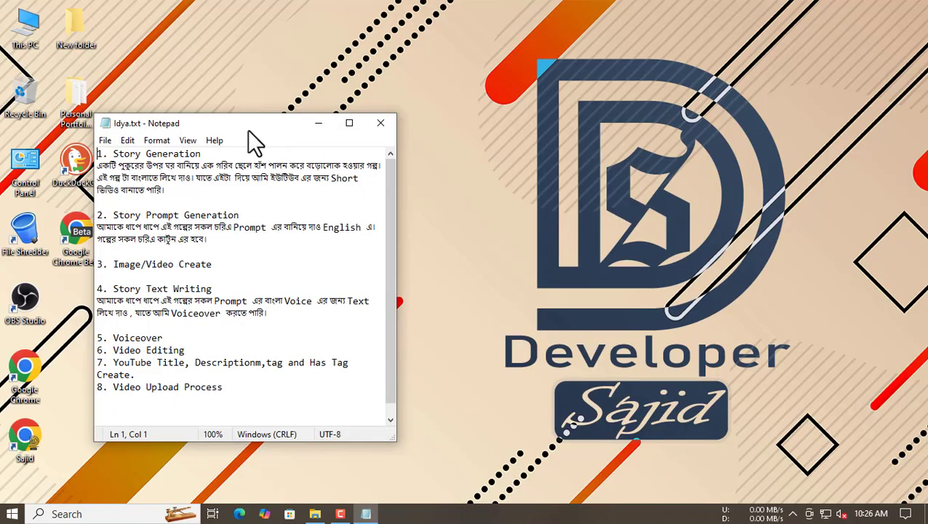
pyautogui.moveTo(259, 133); pyautogui.dragTo(656, 140)
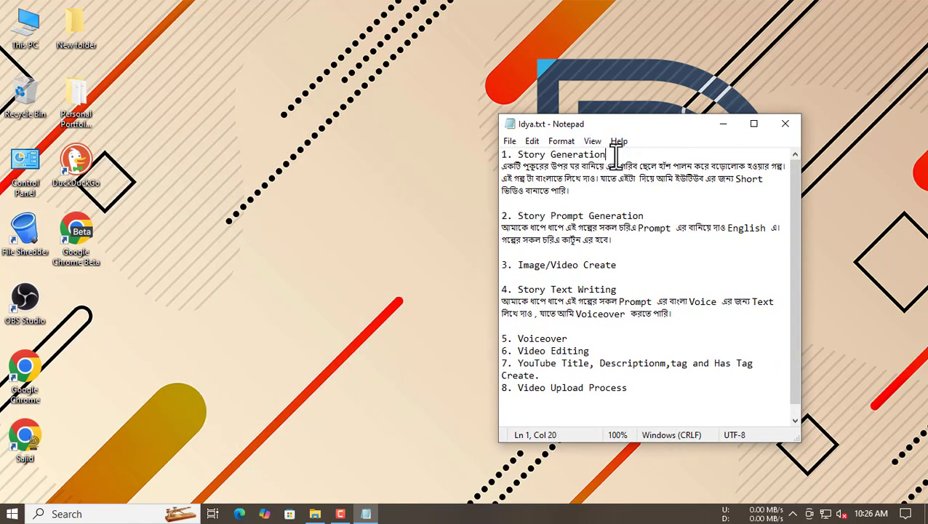
pyautogui.moveTo(615, 155); pyautogui.dragTo(527, 158)
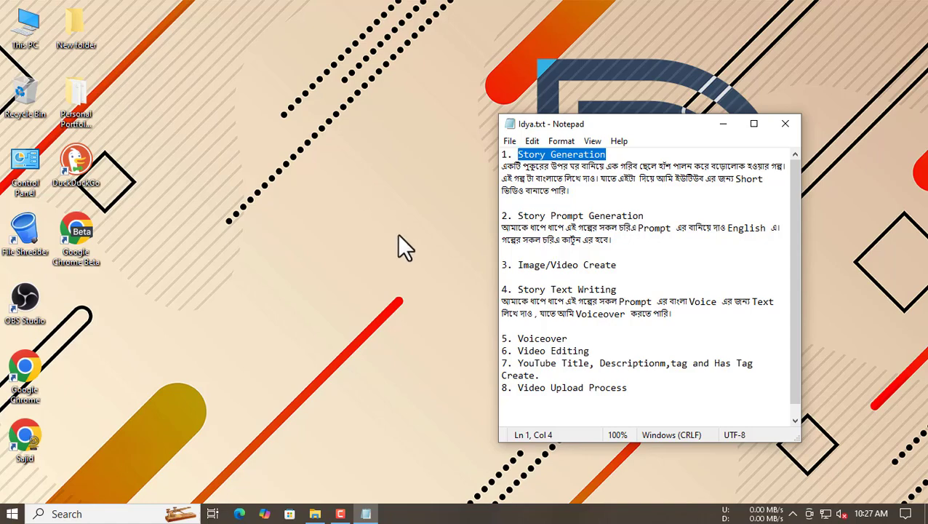
# Switch to Google Chrome Beta, search for Chatgpt, and open ChatGPT through the Introducing ChatGPT page
pyautogui.doubleClick(83, 234)
pyautogui.click(876, 13)
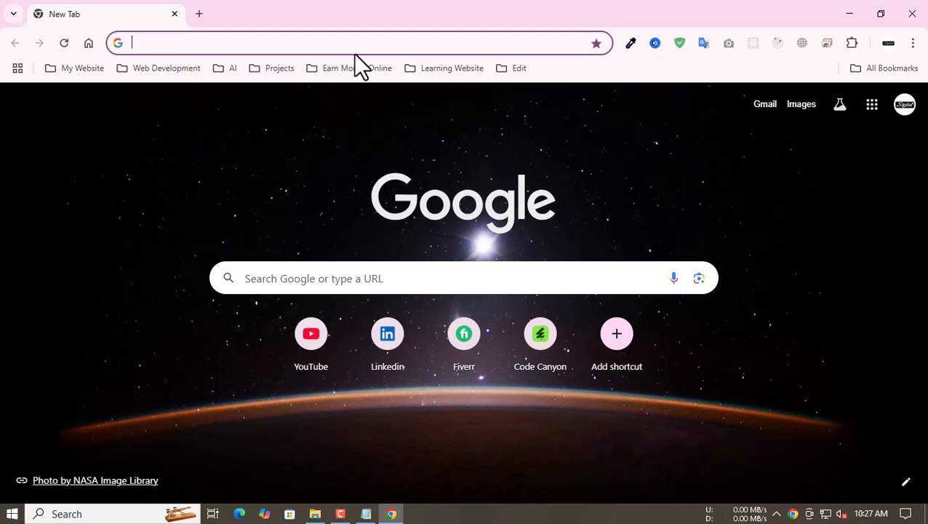
pyautogui.write('Cha')
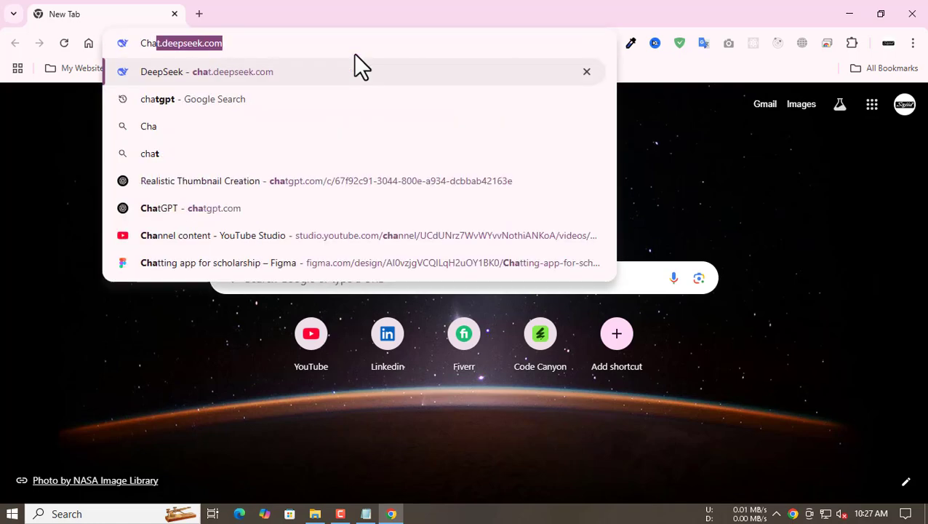
pyautogui.write('tgpt')
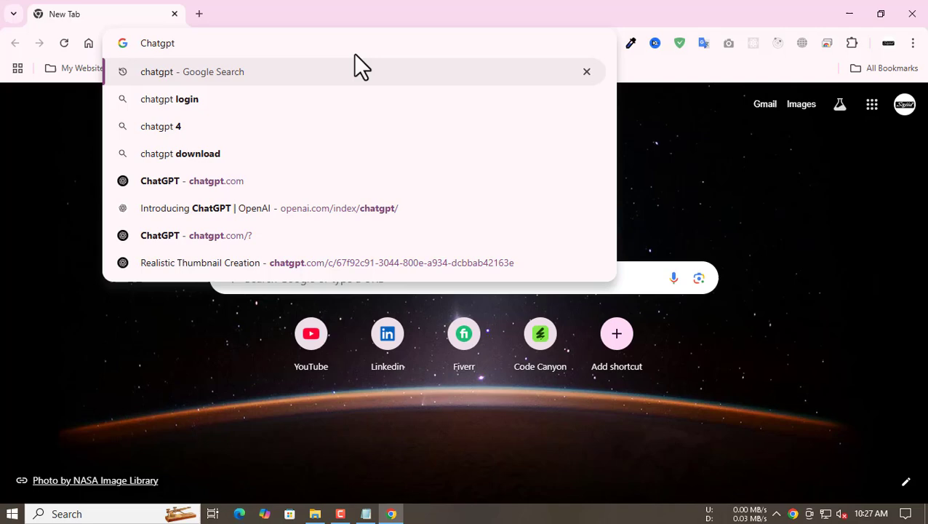
pyautogui.press('Return')
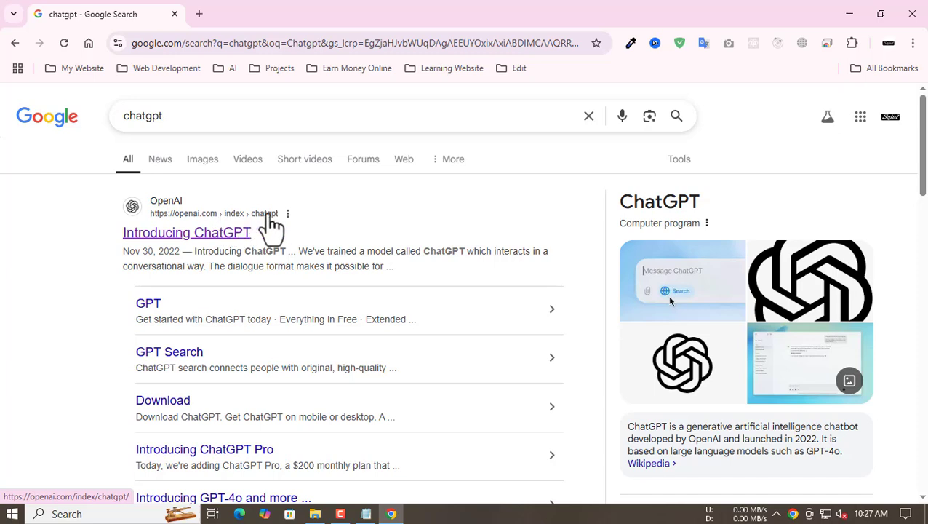
pyautogui.click(206, 239)
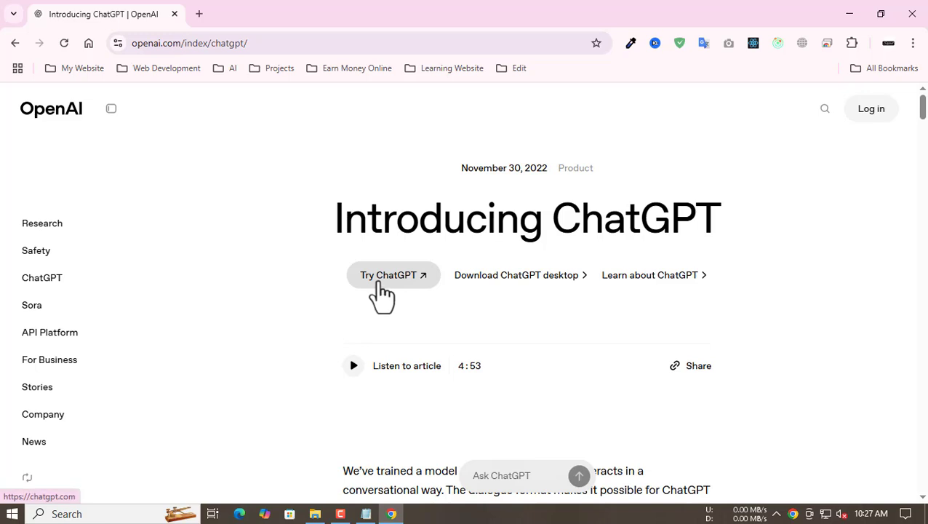
pyautogui.click(379, 284)
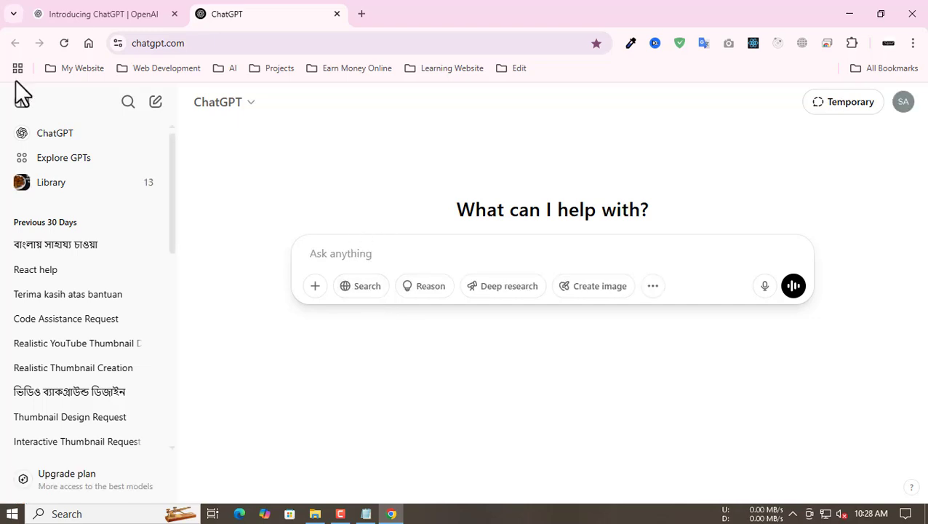
# Copy the Bengali request under Story Generation from Idya.txt into ChatGPT and submit it
pyautogui.click(374, 516)
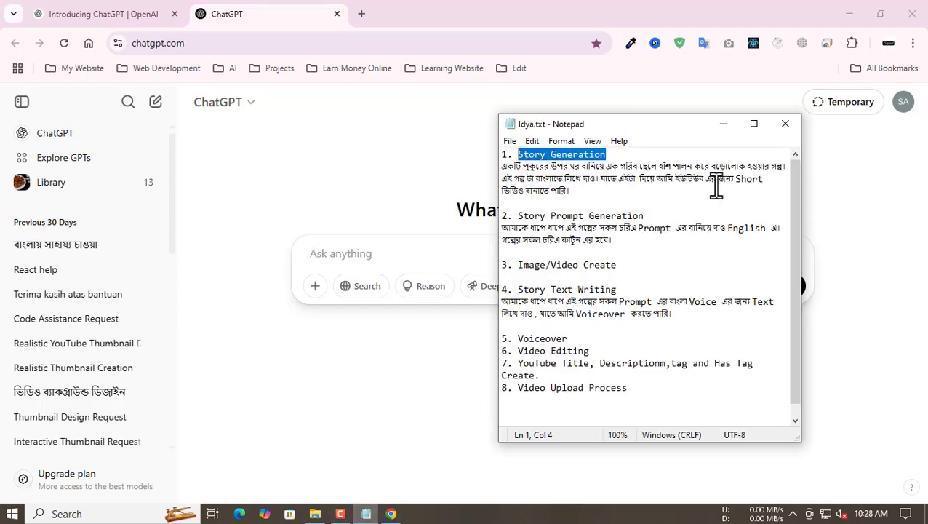
pyautogui.moveTo(586, 193); pyautogui.dragTo(497, 171)
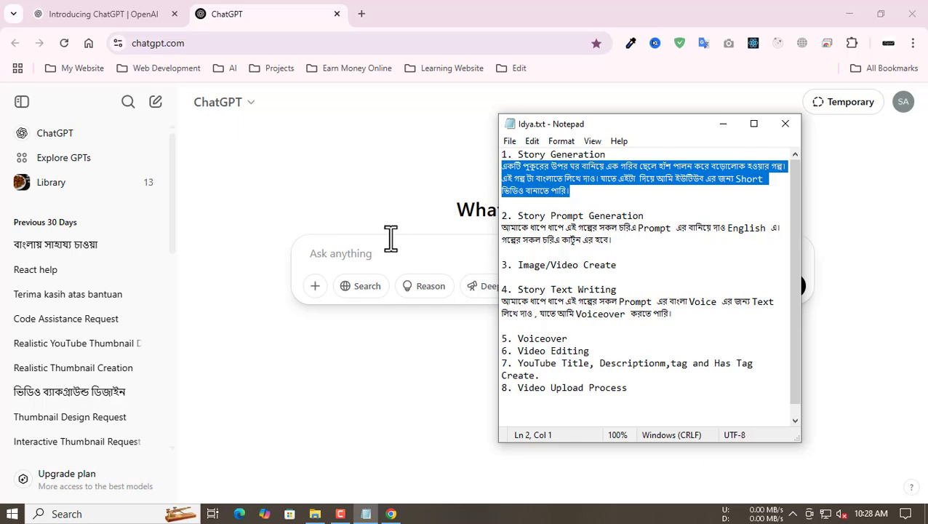
pyautogui.click(359, 253)
pyautogui.hotkey('ctrl', 'v')
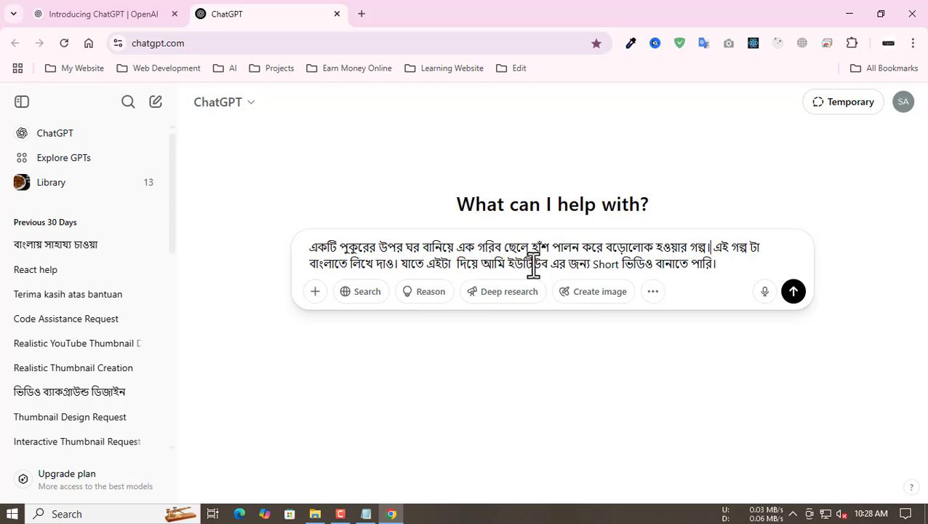
pyautogui.click(714, 264)
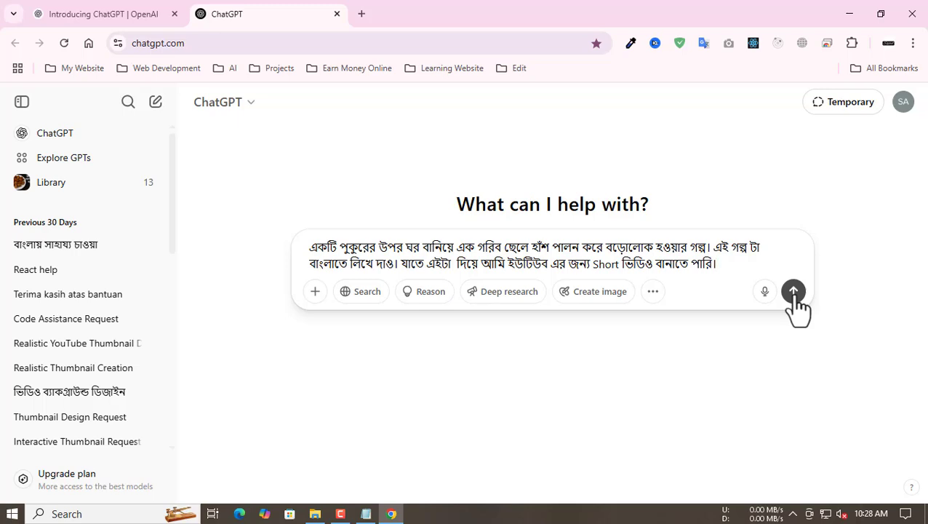
pyautogui.click(794, 291)
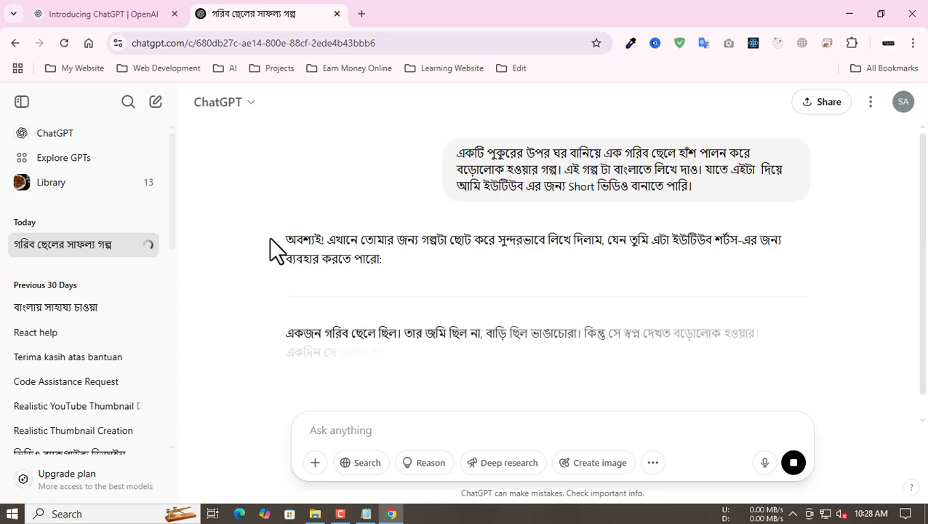
# Read through the generated Bengali story, from its opening lines to the closing moral
pyautogui.scroll(-1, 431, 234)
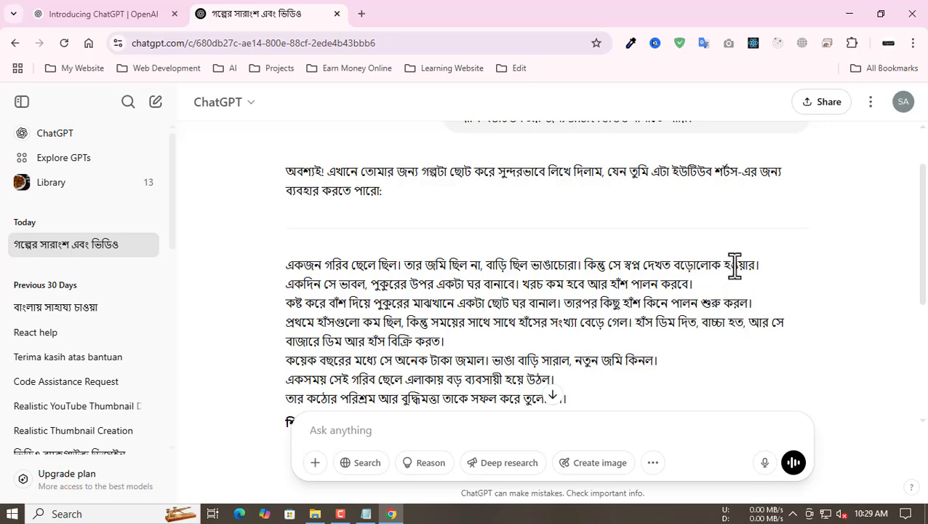
pyautogui.scroll(-1, 458, 254)
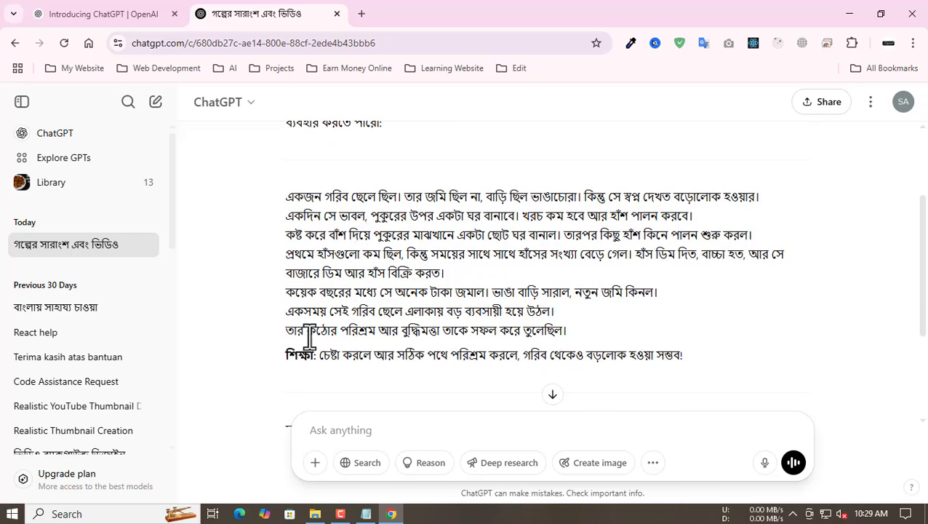
pyautogui.moveTo(286, 331); pyautogui.dragTo(560, 339)
pyautogui.click(568, 339)
pyautogui.scroll(-2, 509, 291)
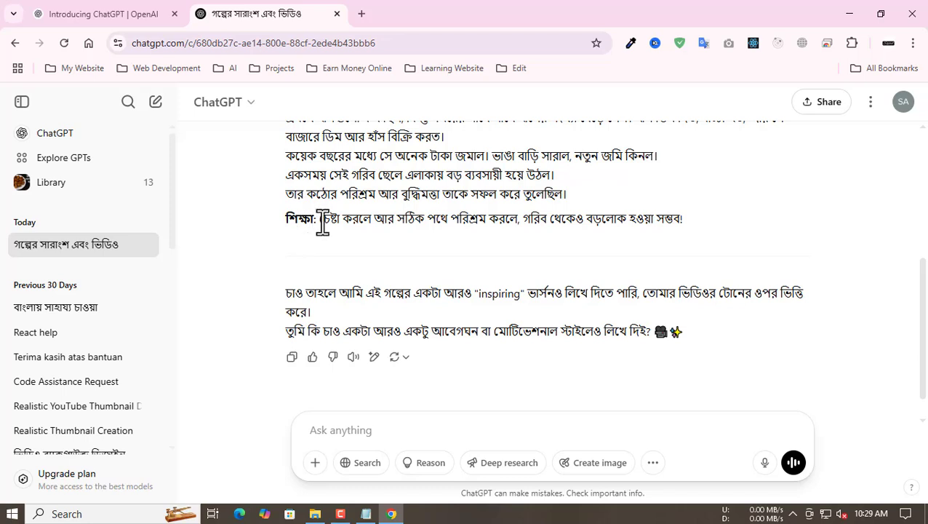
pyautogui.moveTo(321, 222); pyautogui.dragTo(518, 224)
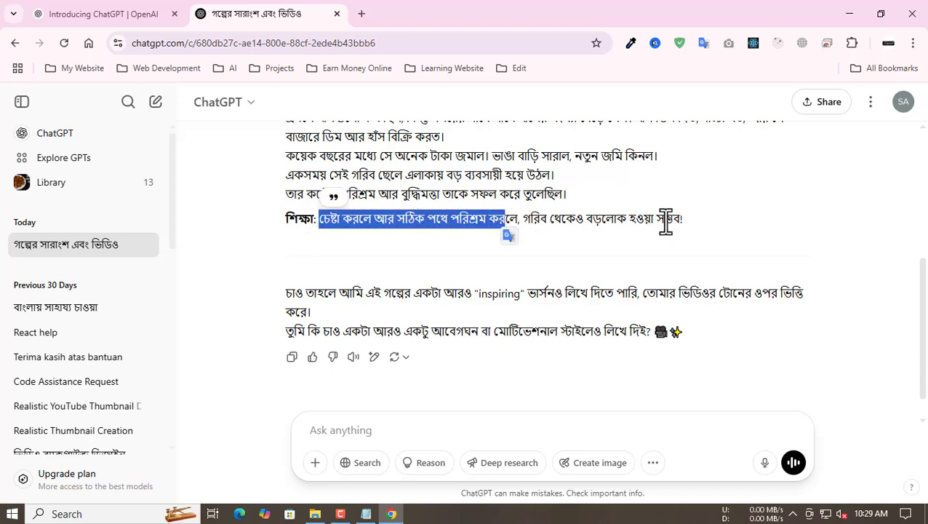
pyautogui.scroll(-1, 457, 250)
pyautogui.scroll(3, 457, 251)
pyautogui.moveTo(295, 230); pyautogui.dragTo(578, 363)
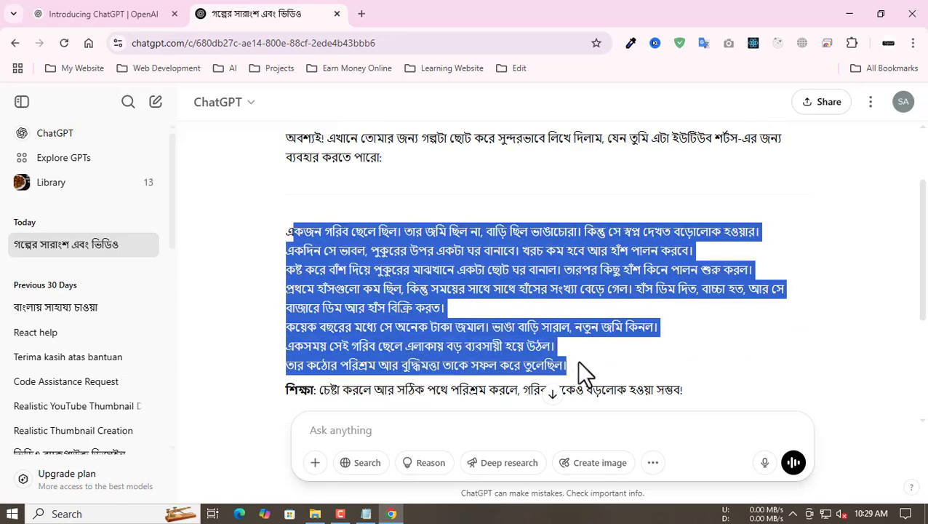
pyautogui.click(291, 238)
# Copy the Bengali request under Story Prompt Generation from Idya.txt into the ChatGPT message box
pyautogui.hotkey('alt', 'Tab')
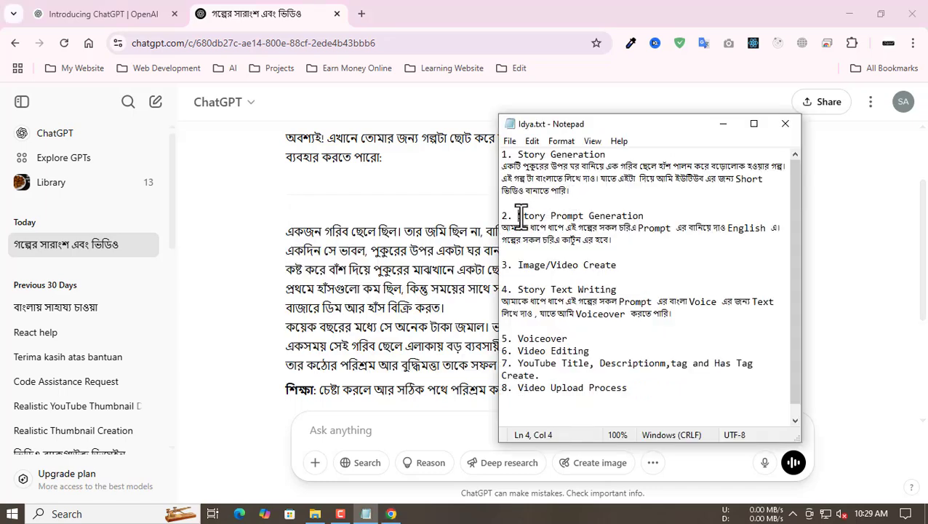
pyautogui.moveTo(522, 216); pyautogui.dragTo(649, 216)
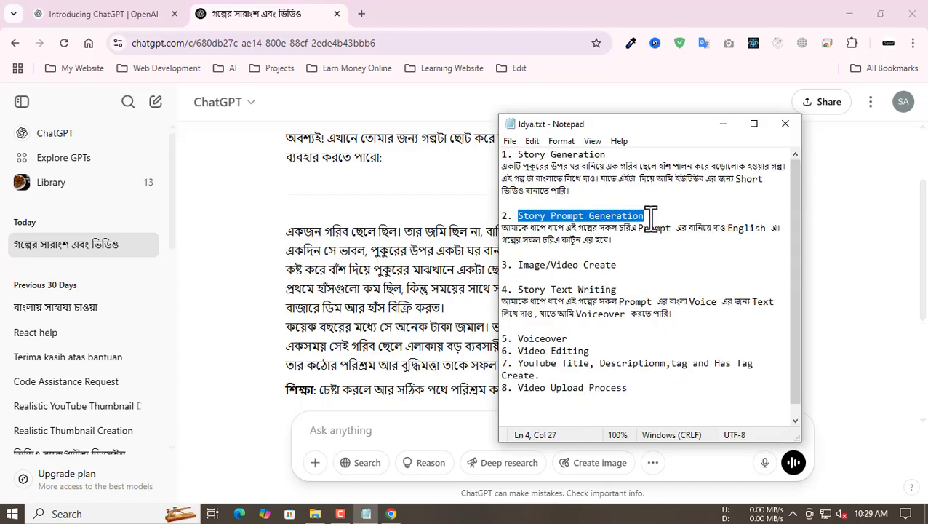
pyautogui.moveTo(502, 228); pyautogui.dragTo(615, 256)
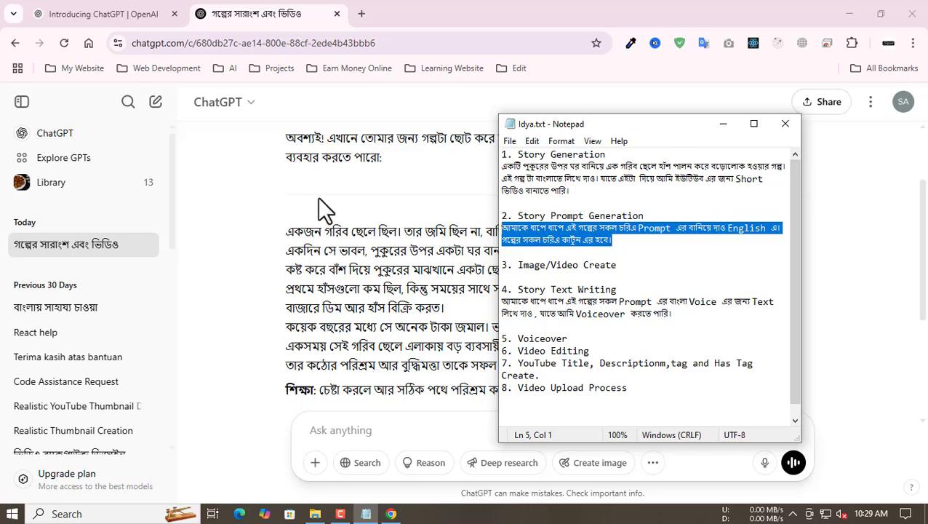
pyautogui.click(306, 216)
pyautogui.scroll(-1, 306, 216)
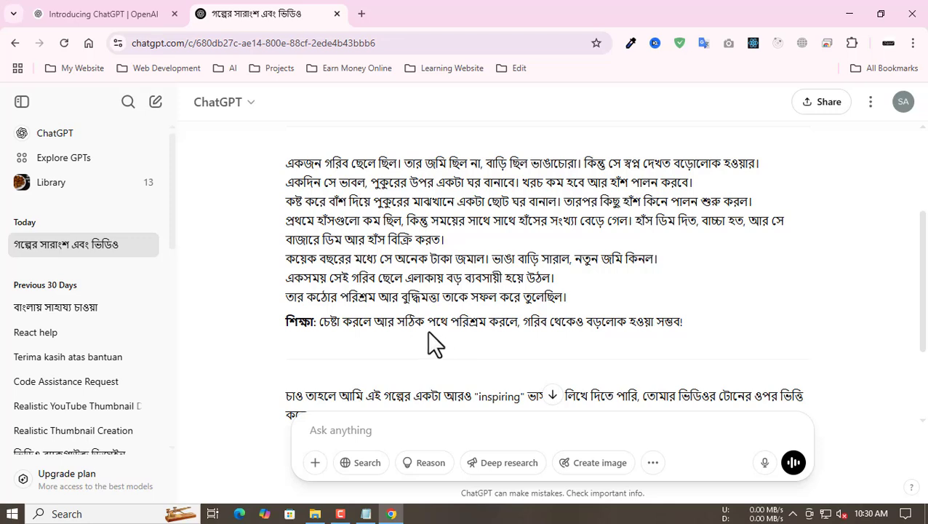
pyautogui.click(383, 426)
pyautogui.scroll(-2, 384, 426)
pyautogui.hotkey('ctrl', 'v')
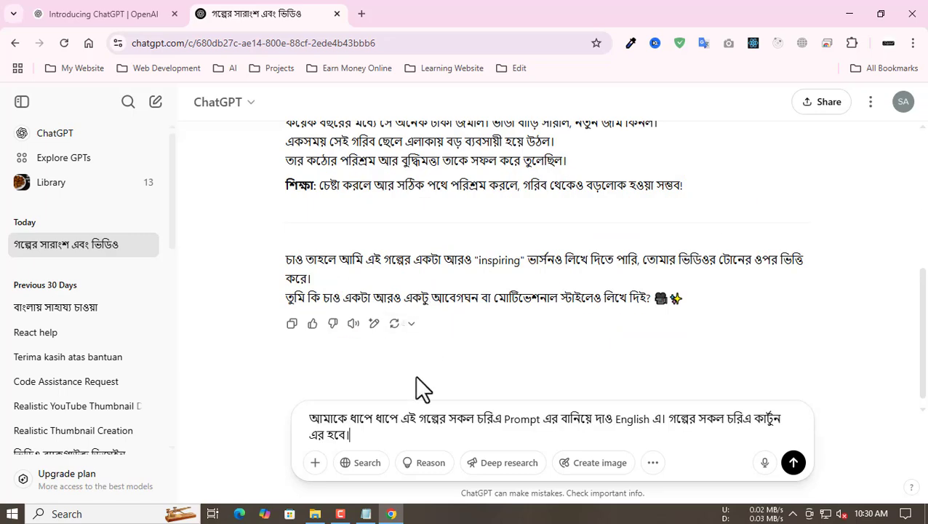
# Correct the request's wording to "এর Prompt বানিয়ে দাও English এ" and submit it
pyautogui.moveTo(311, 420); pyautogui.dragTo(643, 426)
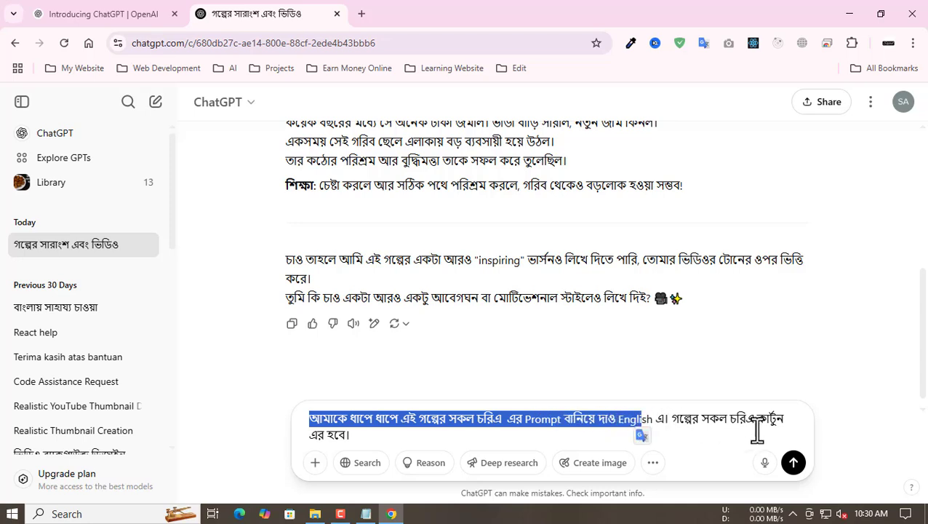
pyautogui.hotkey('ctrl', 'a')
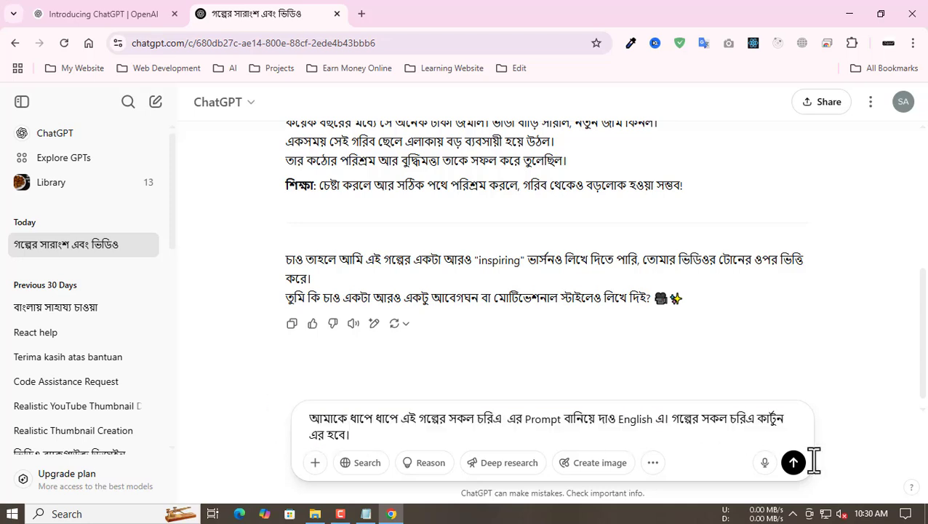
pyautogui.click(793, 463)
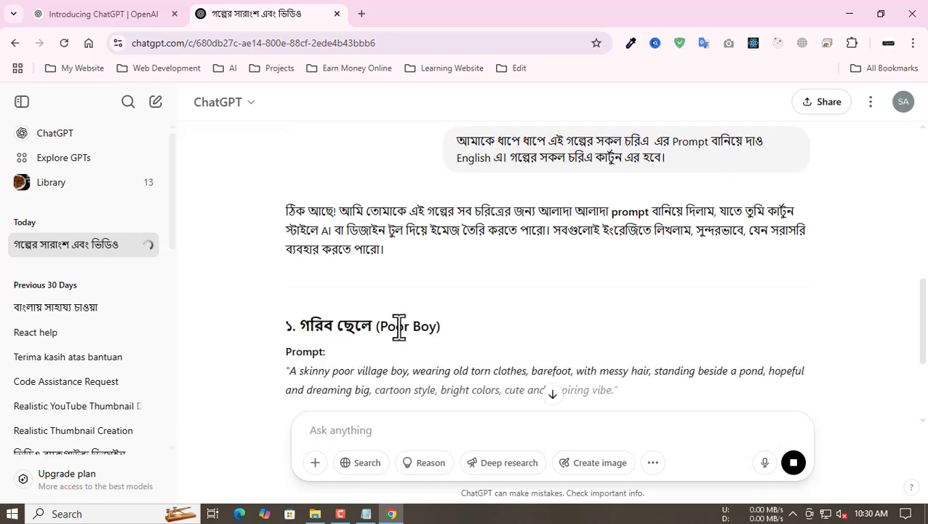
# Review the generated English prompts for Poor Boy, Broken House, House on the Pond and Group of Ducks
pyautogui.scroll(-3, 394, 325)
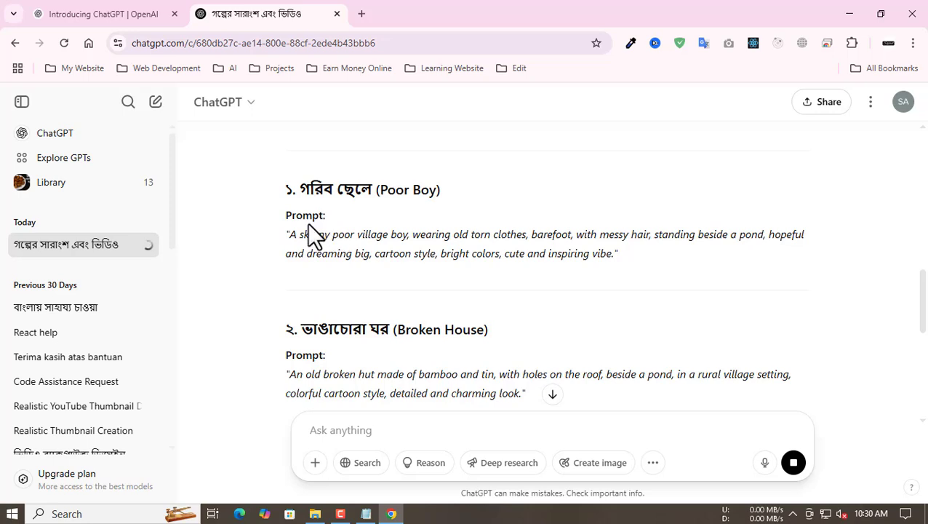
pyautogui.moveTo(290, 234); pyautogui.dragTo(615, 253)
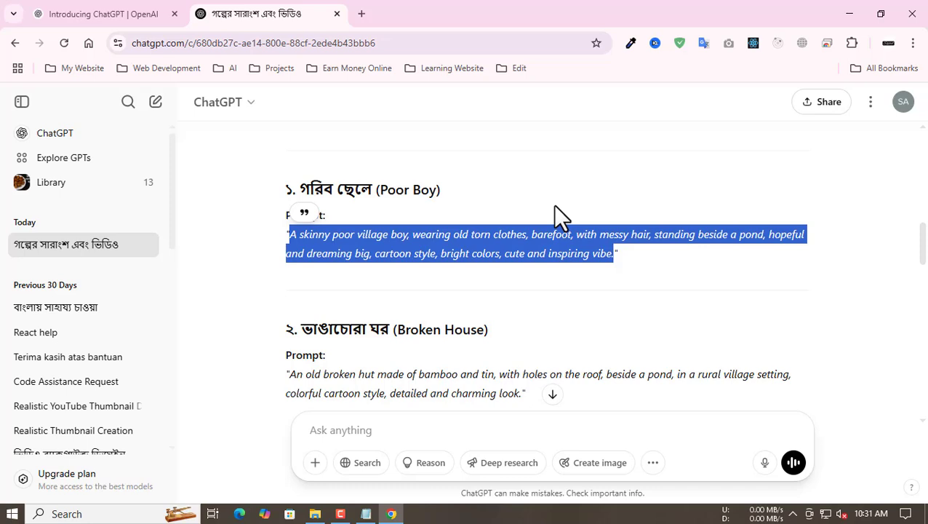
pyautogui.click(499, 196)
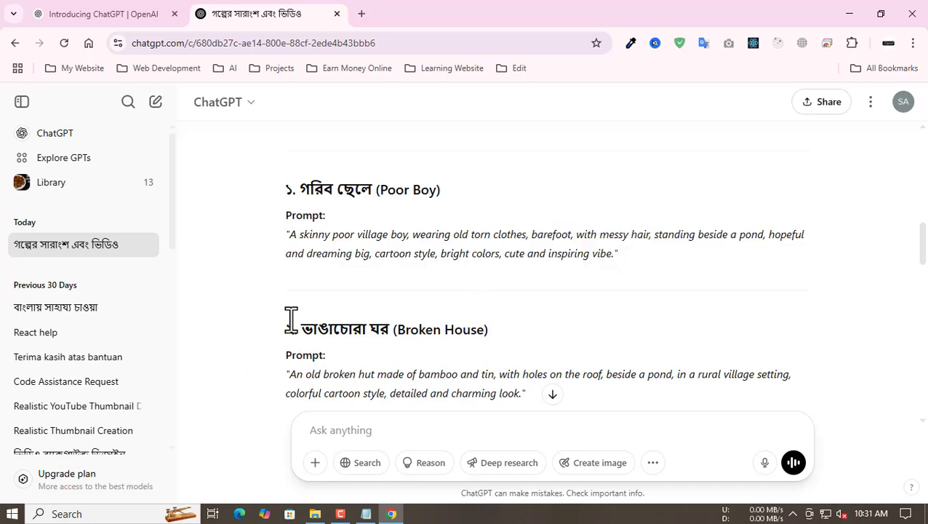
pyautogui.scroll(-1, 382, 284)
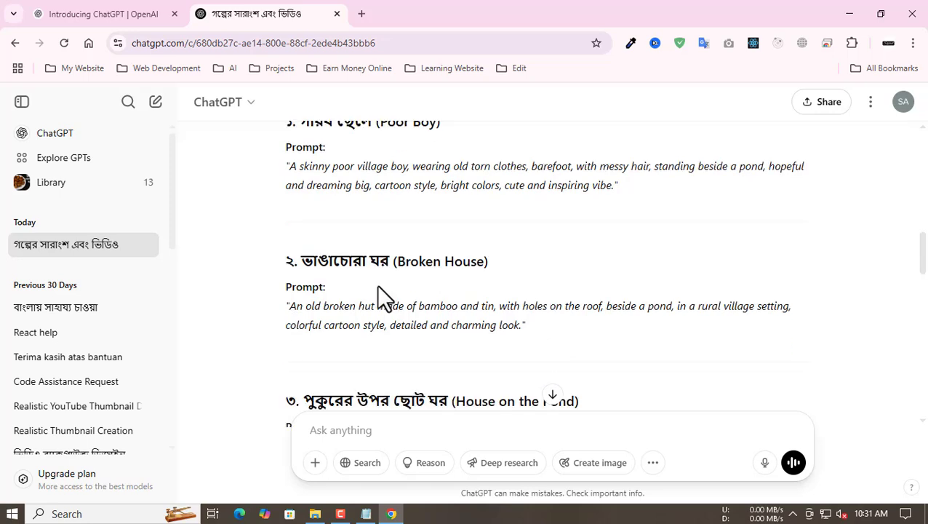
pyautogui.scroll(-1, 378, 286)
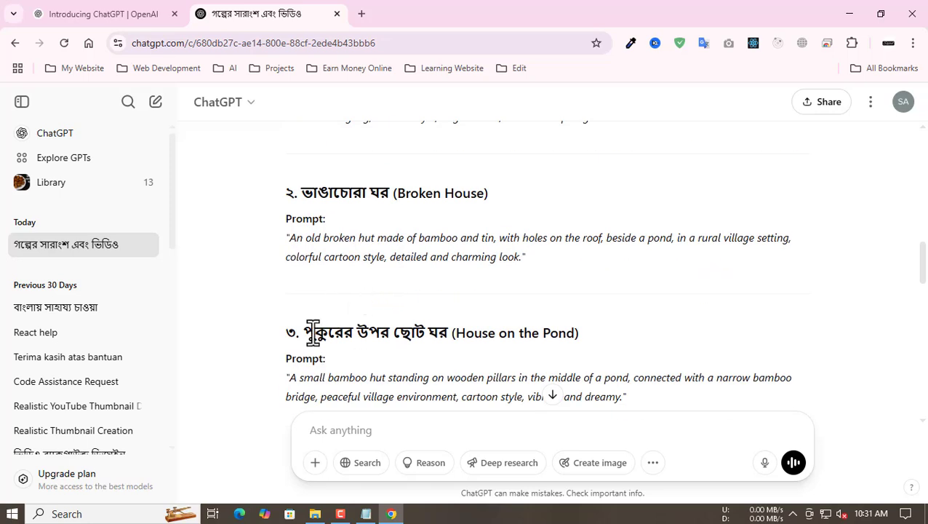
pyautogui.moveTo(305, 333); pyautogui.dragTo(438, 332)
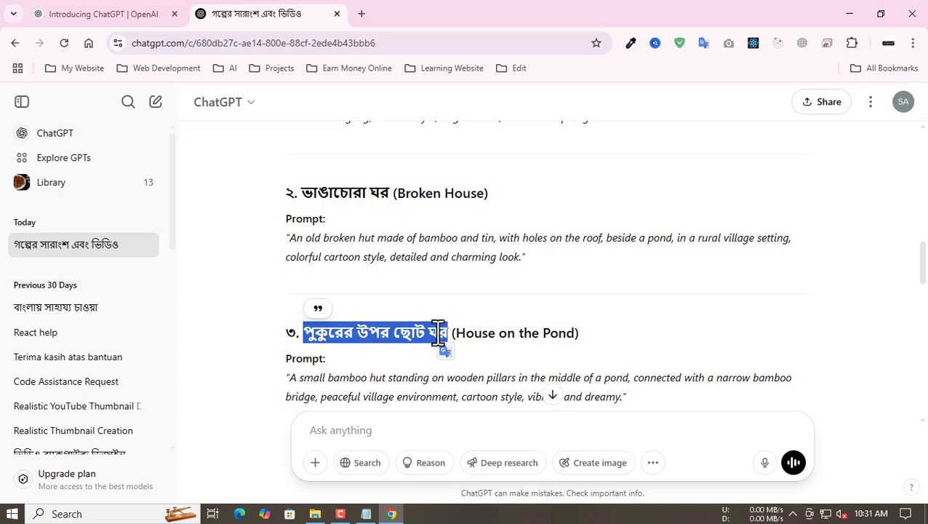
pyautogui.scroll(-2, 436, 332)
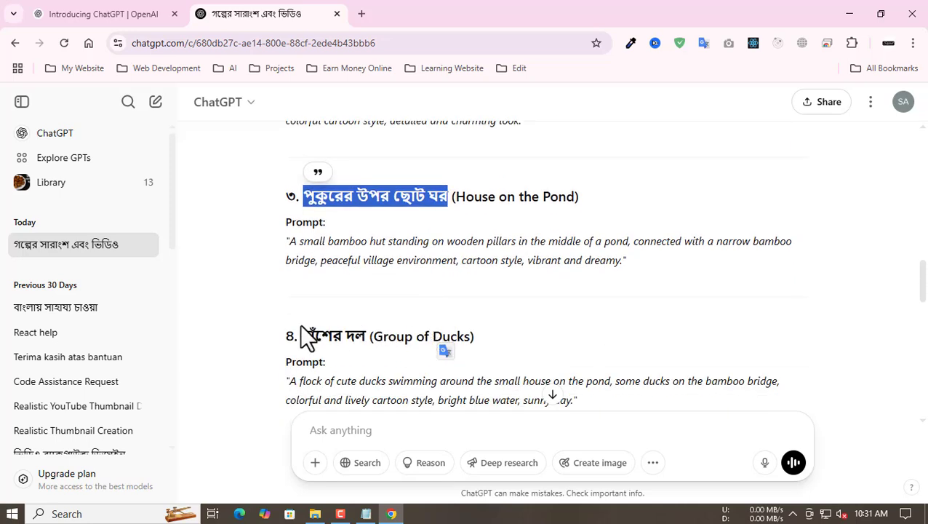
pyautogui.moveTo(303, 335); pyautogui.dragTo(364, 345)
# Review the remaining generated prompts, from Boy feeding ducks through the Moral Scene
pyautogui.scroll(-2, 360, 338)
pyautogui.scroll(-1, 357, 336)
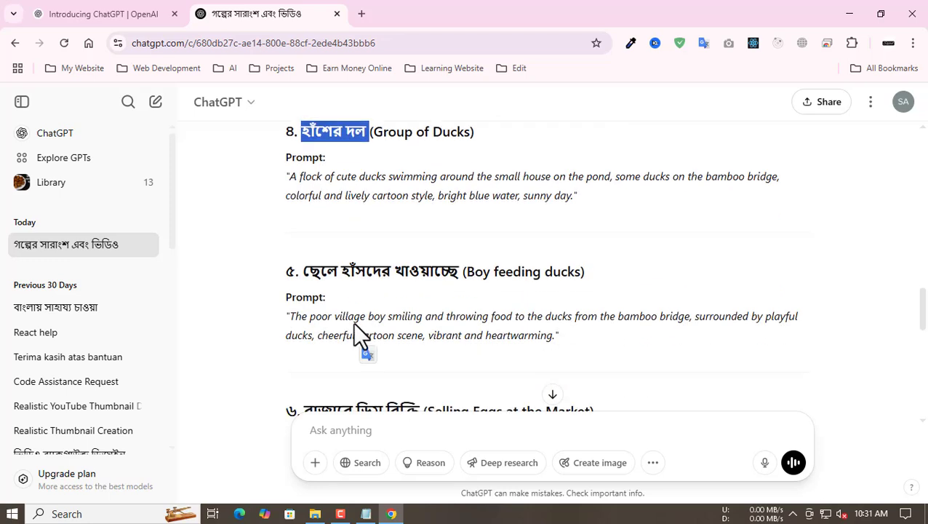
pyautogui.moveTo(305, 275); pyautogui.dragTo(450, 269)
pyautogui.scroll(-2, 452, 270)
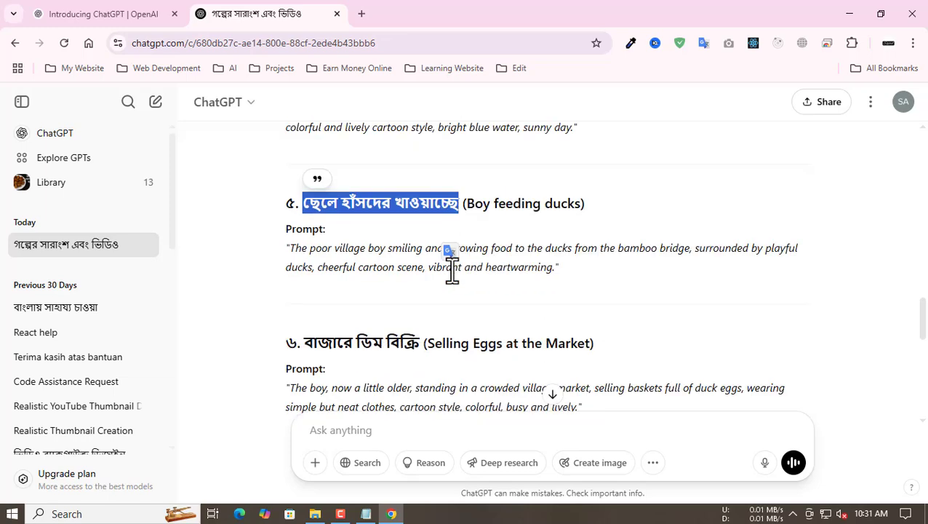
pyautogui.moveTo(304, 275); pyautogui.dragTo(419, 276)
pyautogui.click(360, 248)
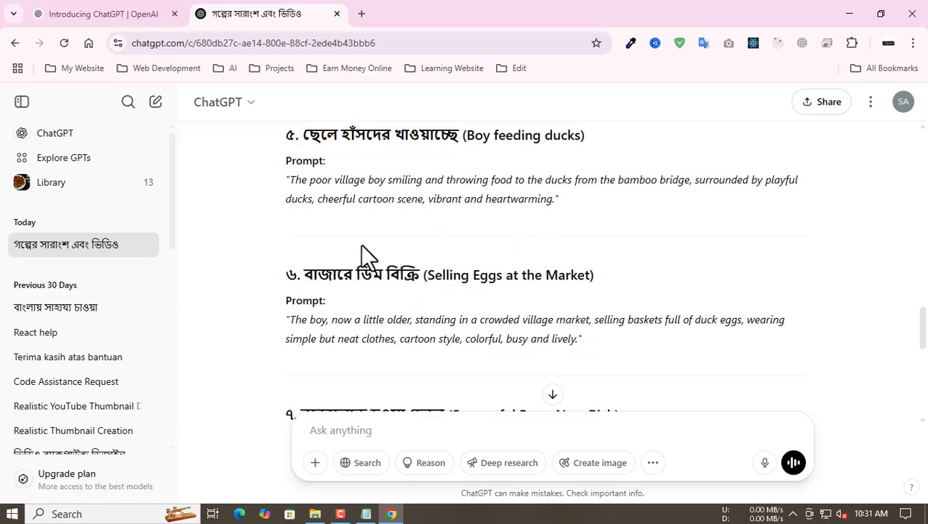
pyautogui.scroll(-4, 361, 247)
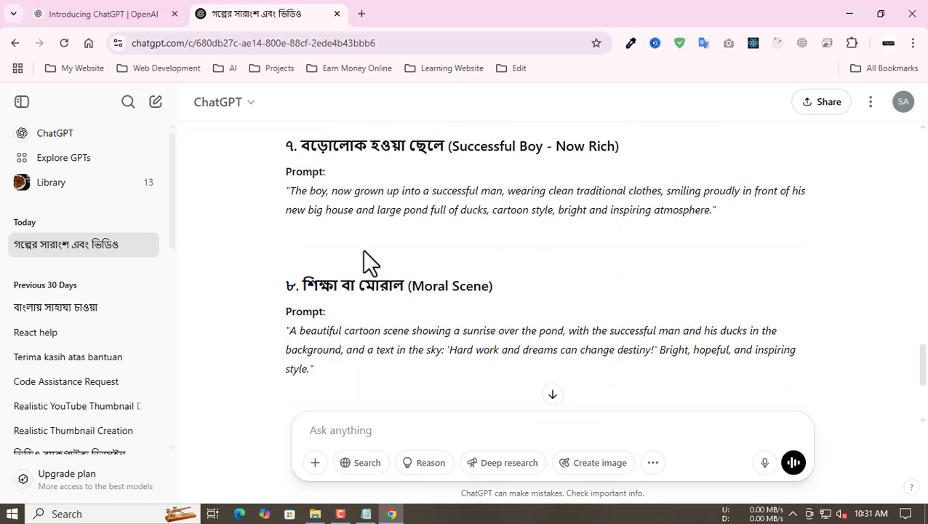
pyautogui.scroll(1, 338, 237)
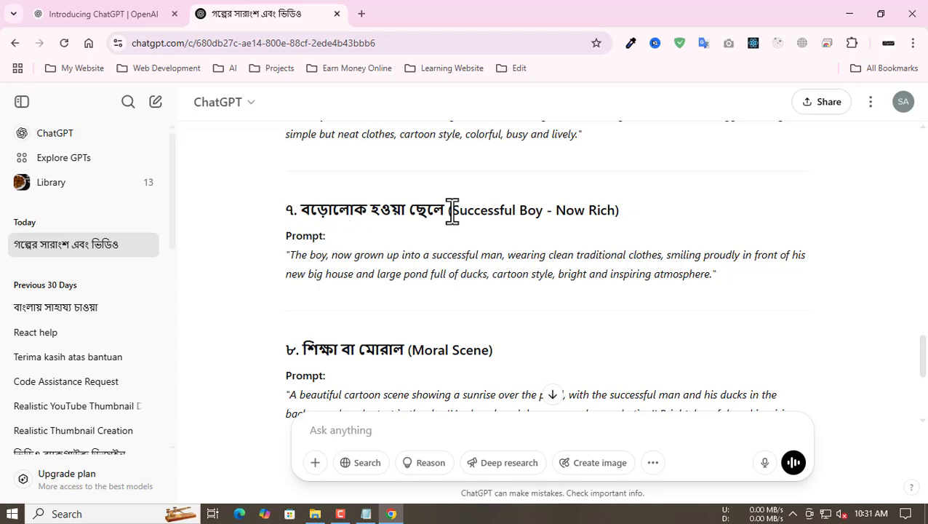
pyautogui.scroll(-1, 317, 331)
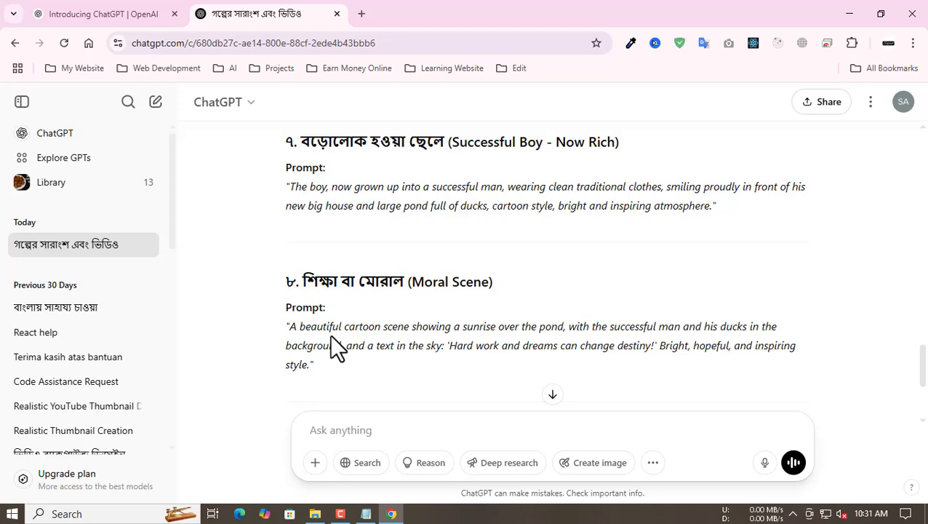
# Check the third item, Image/Video Create, in the Idya.txt workflow notes
pyautogui.click(366, 513)
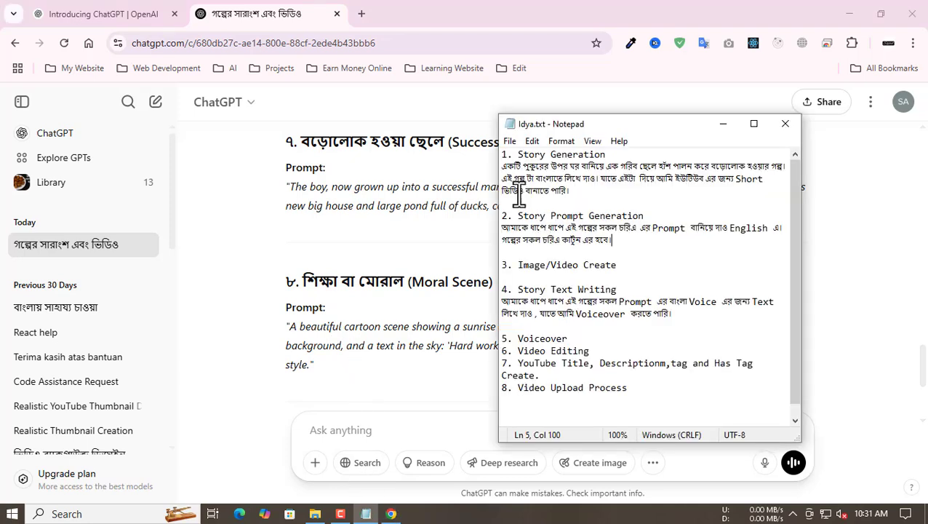
pyautogui.click(619, 265)
pyautogui.moveTo(618, 264); pyautogui.dragTo(521, 265)
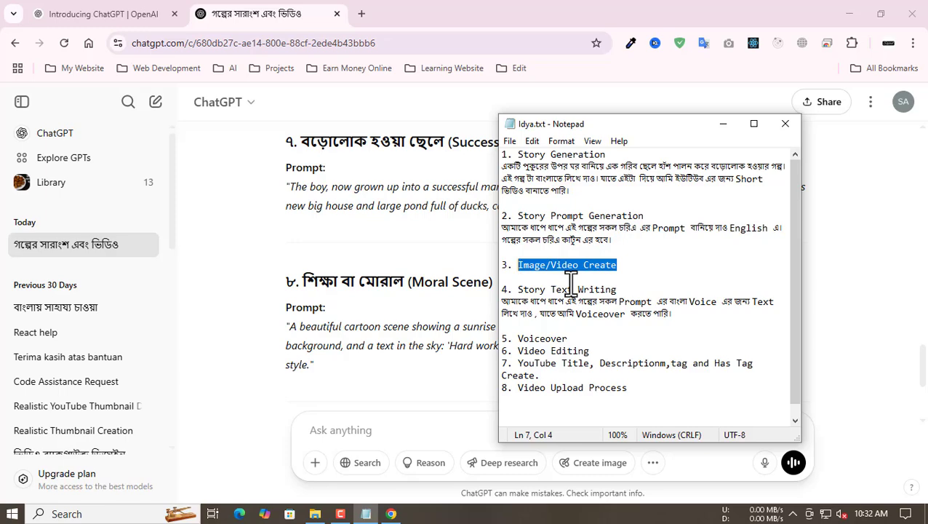
# Open leonardo.ai in a new browser tab, launch its app and open the Image generation tool
pyautogui.click(360, 15)
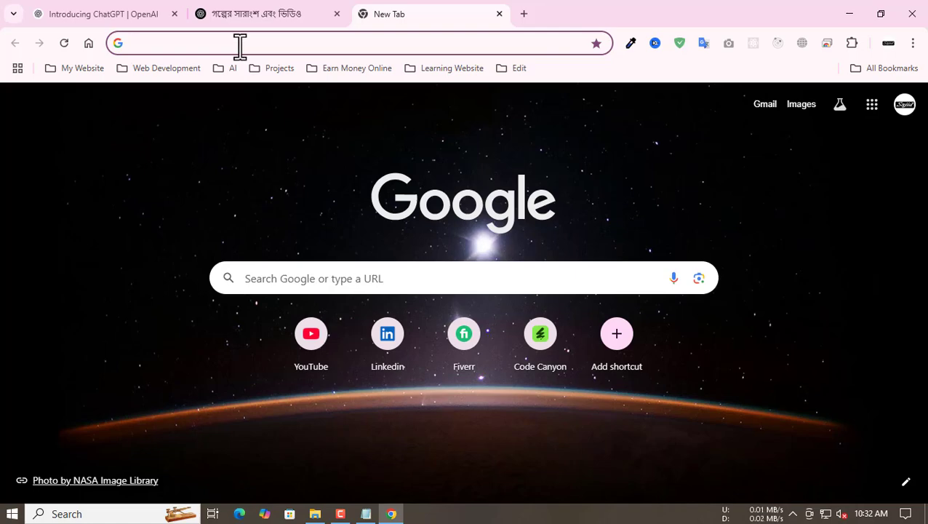
pyautogui.write('leonardo.ai')
pyautogui.press('Return')
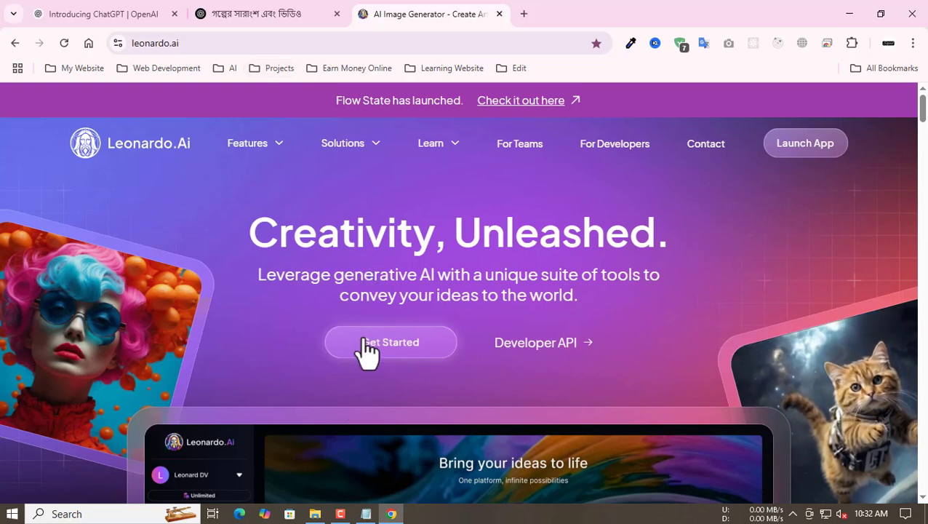
pyautogui.click(420, 353)
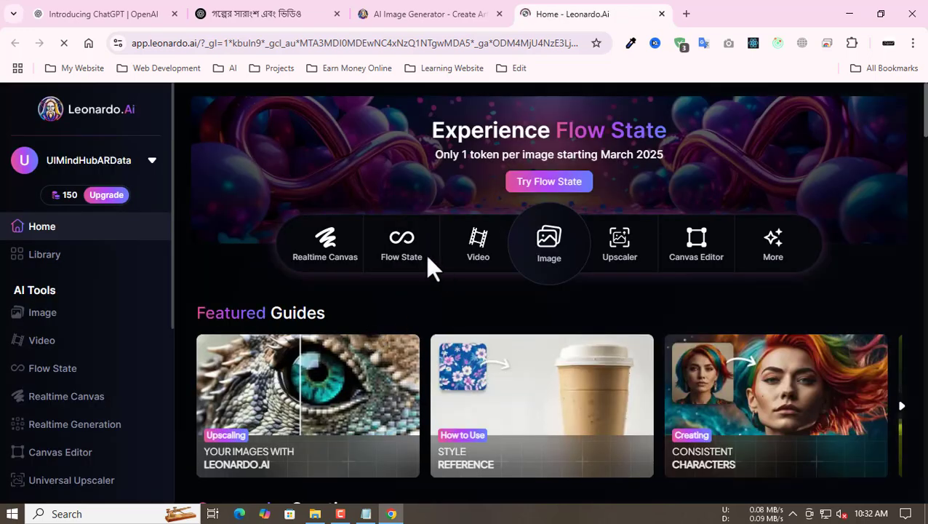
pyautogui.moveTo(58, 206)
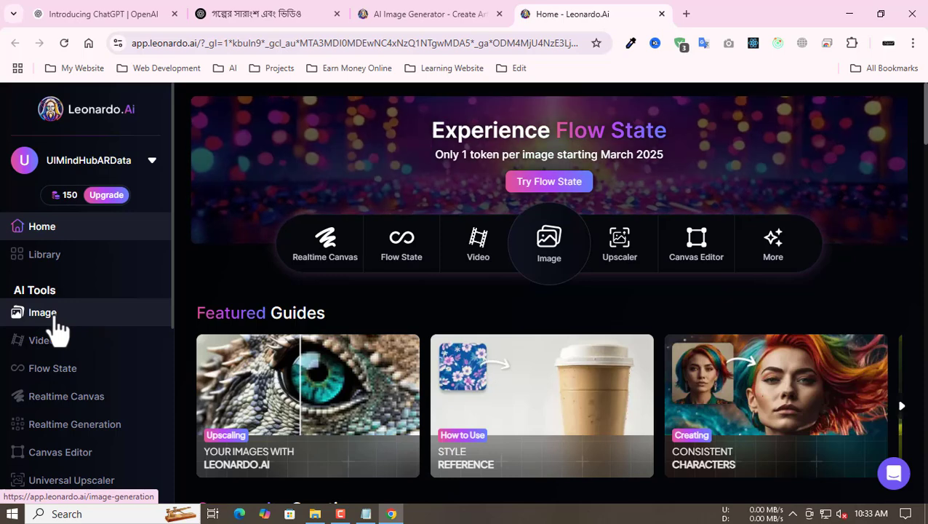
pyautogui.click(58, 331)
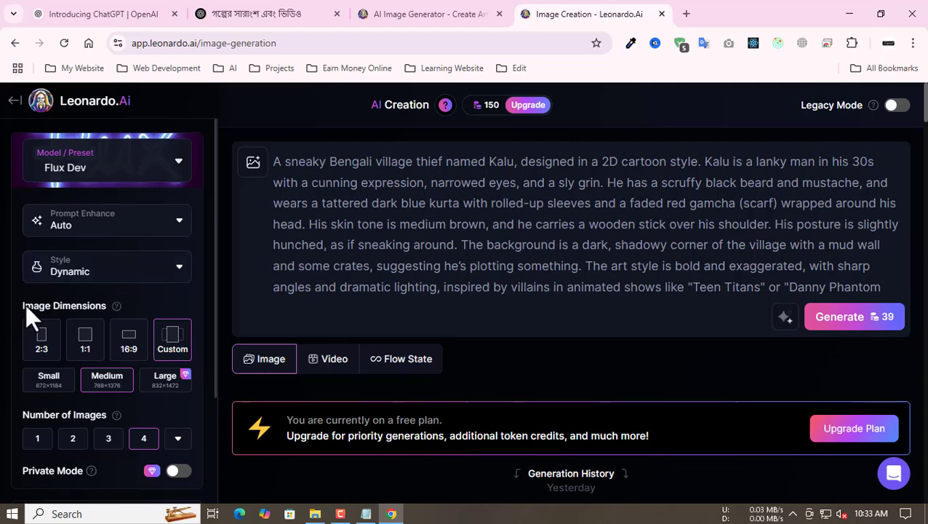
# Set custom image dimensions with the TikTok (9:16) aspect ratio and the Medium size of 768×1376
pyautogui.click(48, 357)
pyautogui.click(97, 356)
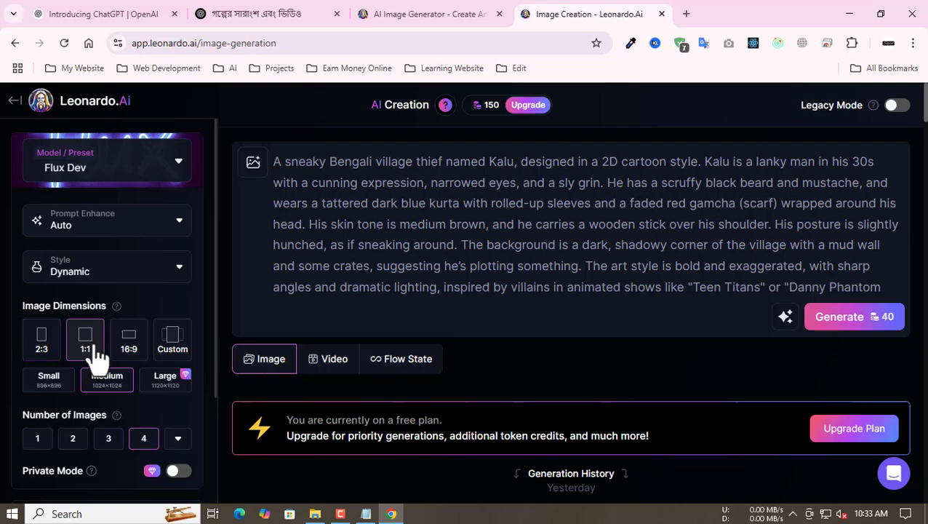
pyautogui.click(175, 343)
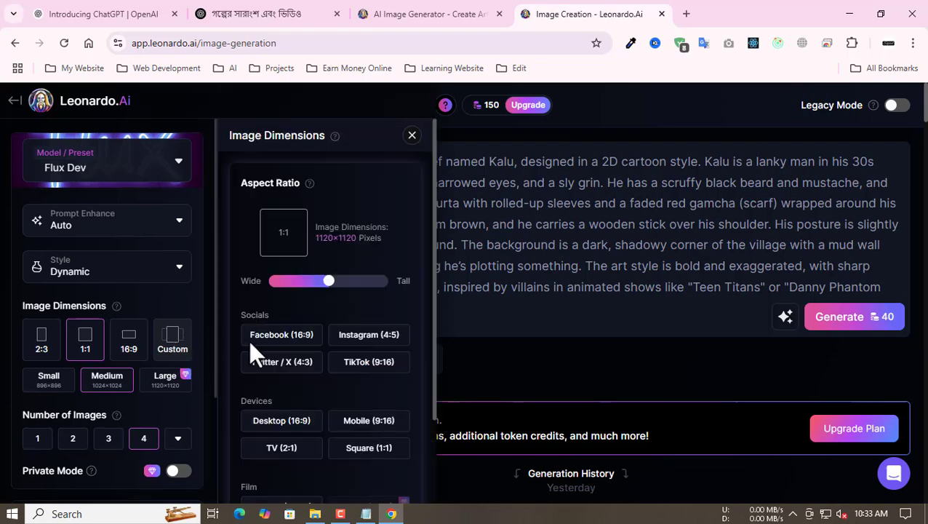
pyautogui.click(373, 367)
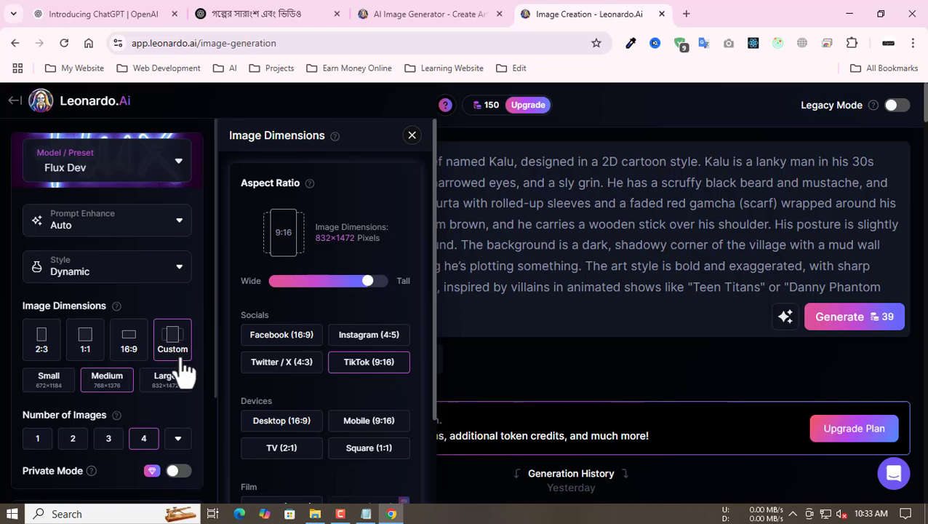
pyautogui.click(412, 136)
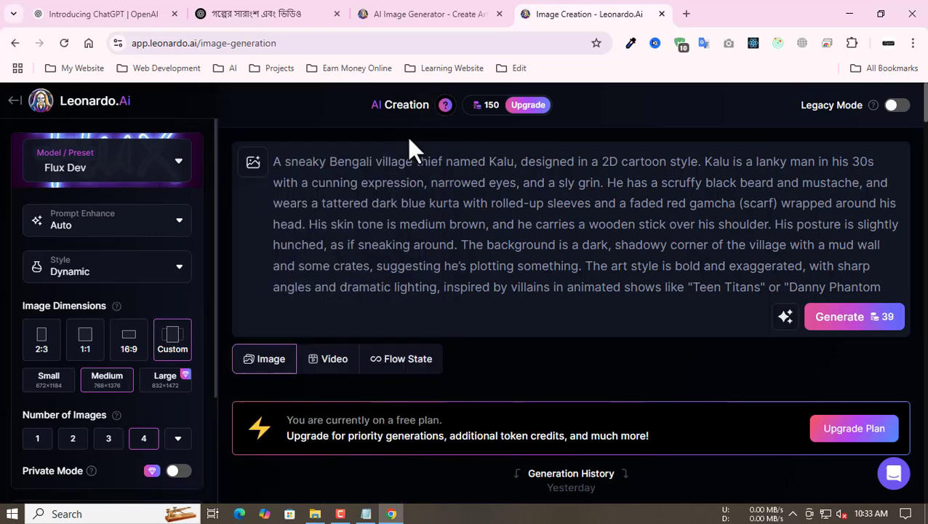
pyautogui.click(131, 389)
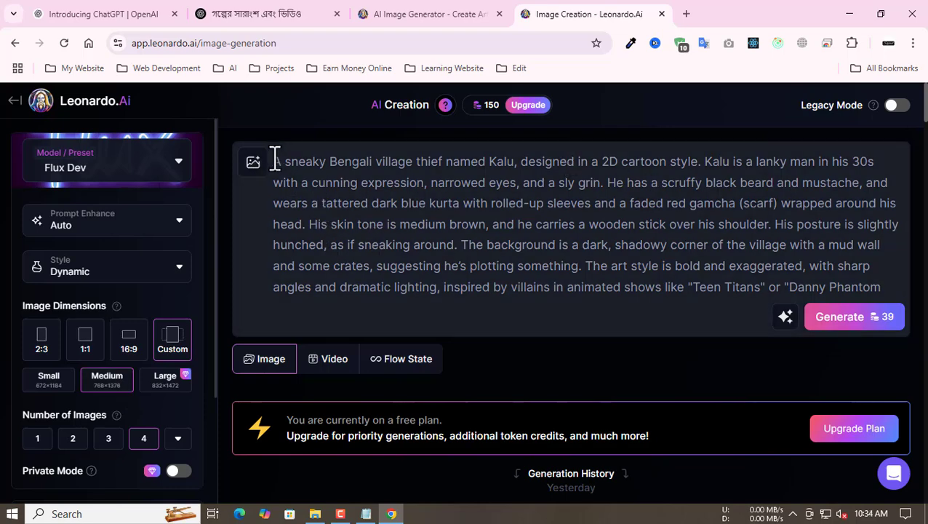
# Clear the old village thief prompt in Leonardo.Ai and copy the Poor Boy prompt from the ChatGPT conversation
pyautogui.moveTo(275, 160); pyautogui.dragTo(922, 306)
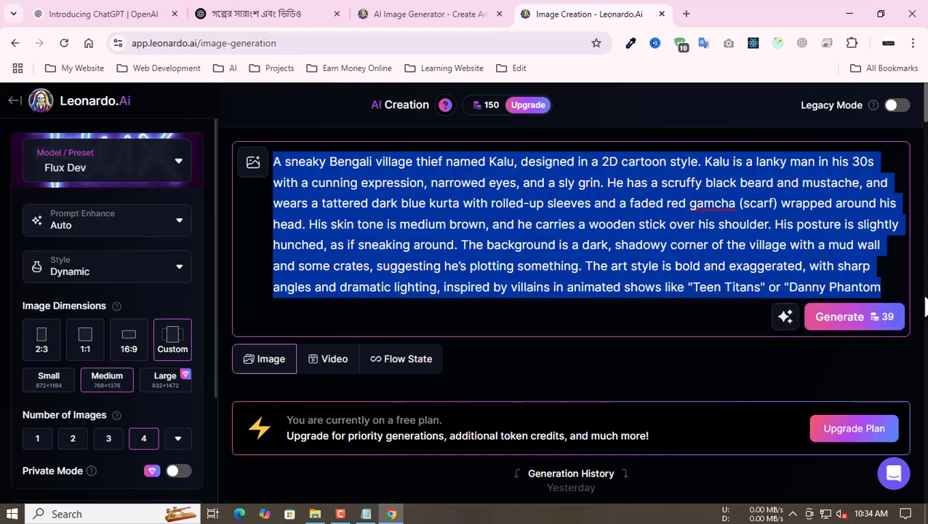
pyautogui.press('BackSpace')
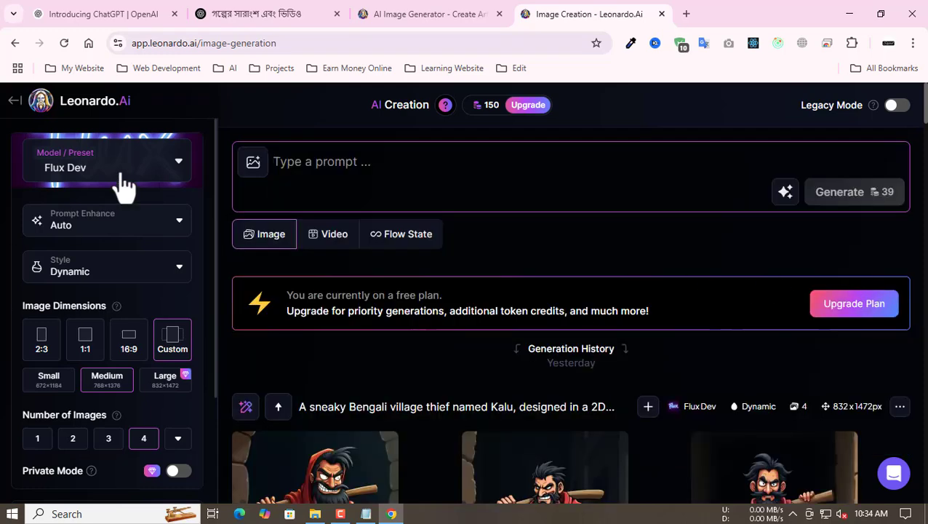
pyautogui.click(274, 9)
pyautogui.scroll(2, 404, 240)
pyautogui.scroll(10, 399, 233)
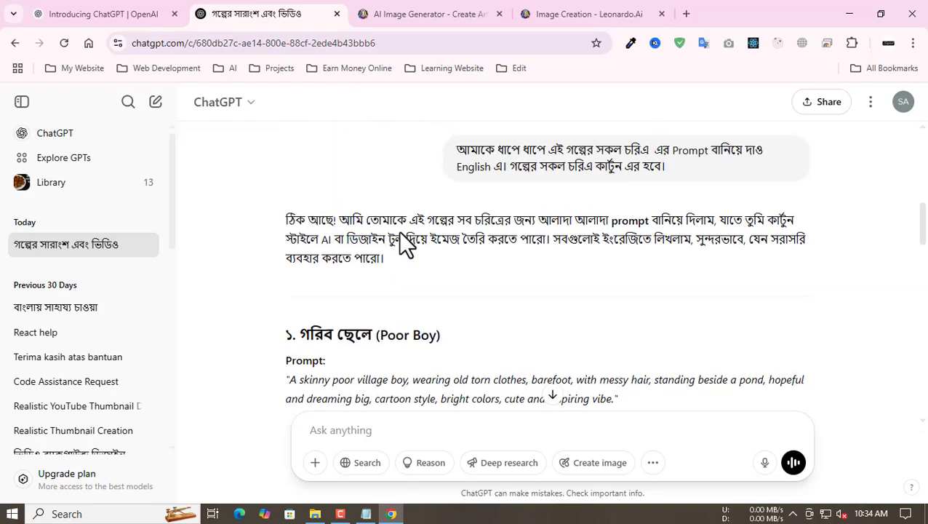
pyautogui.scroll(-1, 393, 234)
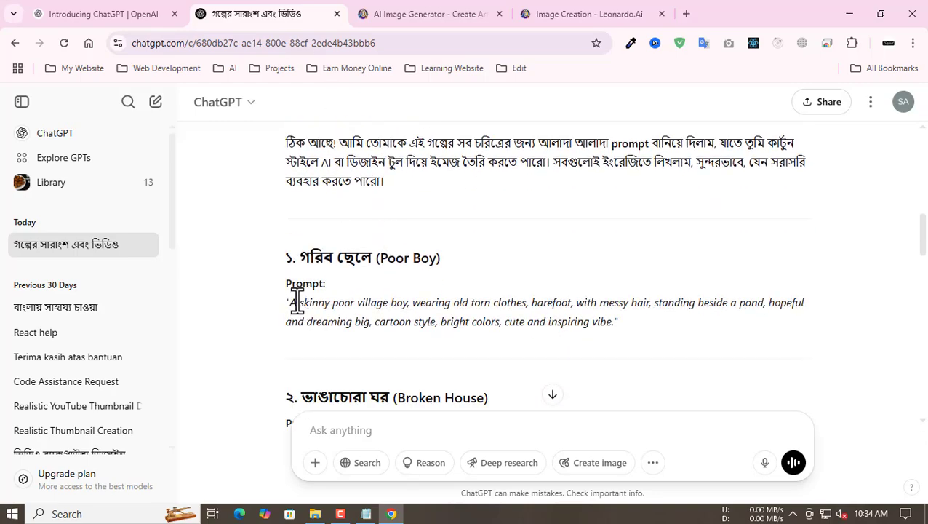
pyautogui.moveTo(292, 305); pyautogui.dragTo(615, 324)
pyautogui.hotkey('ctrl', 'c')
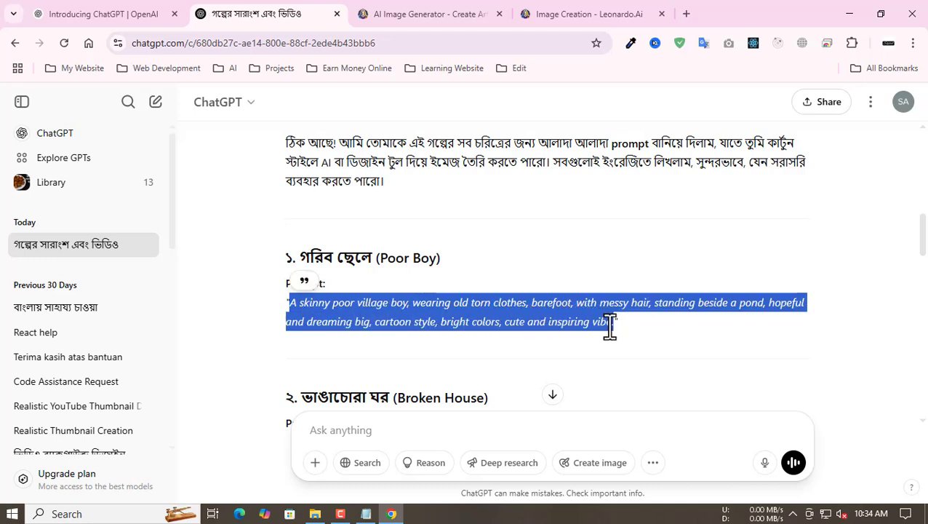
# Paste the Poor Boy prompt into Leonardo.Ai's image creation page and generate four images from it
pyautogui.click(385, 9)
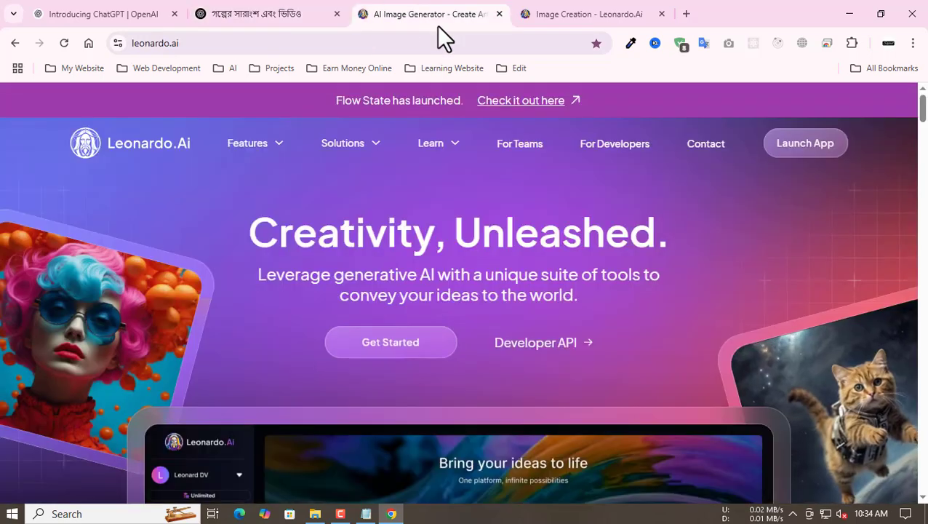
pyautogui.click(564, 13)
pyautogui.click(320, 172)
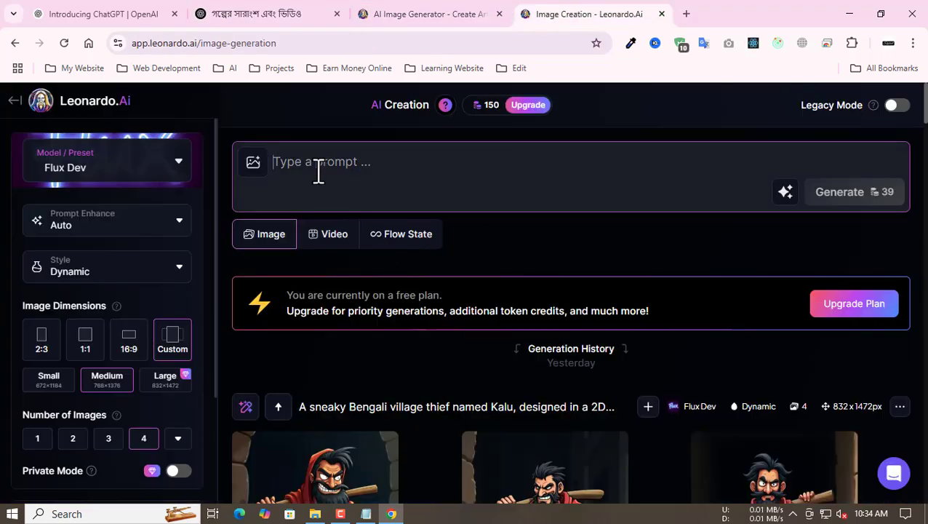
pyautogui.hotkey('ctrl', 'v')
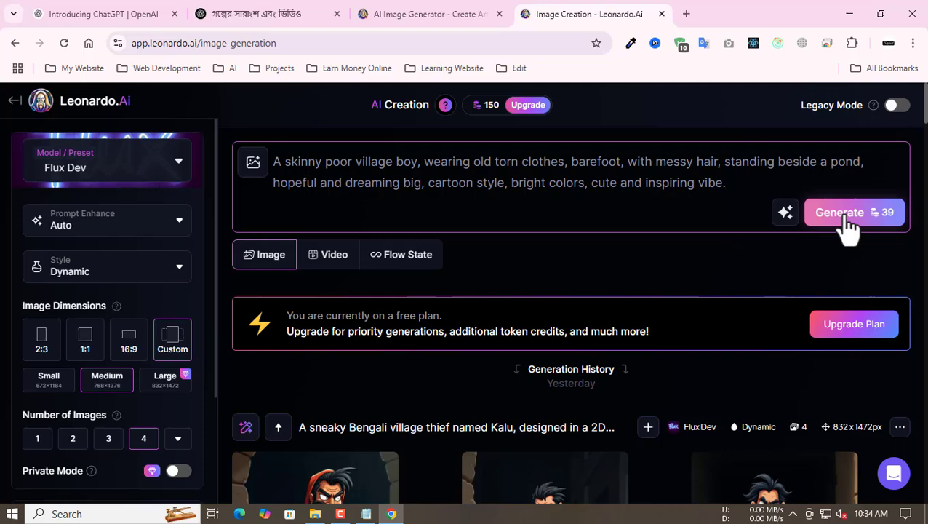
pyautogui.moveTo(487, 116)
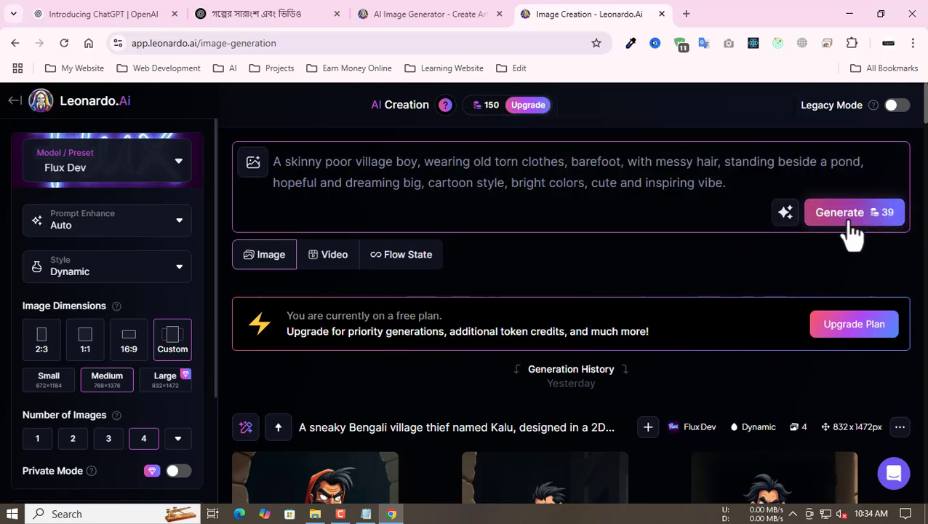
pyautogui.click(847, 225)
pyautogui.scroll(-1, 596, 269)
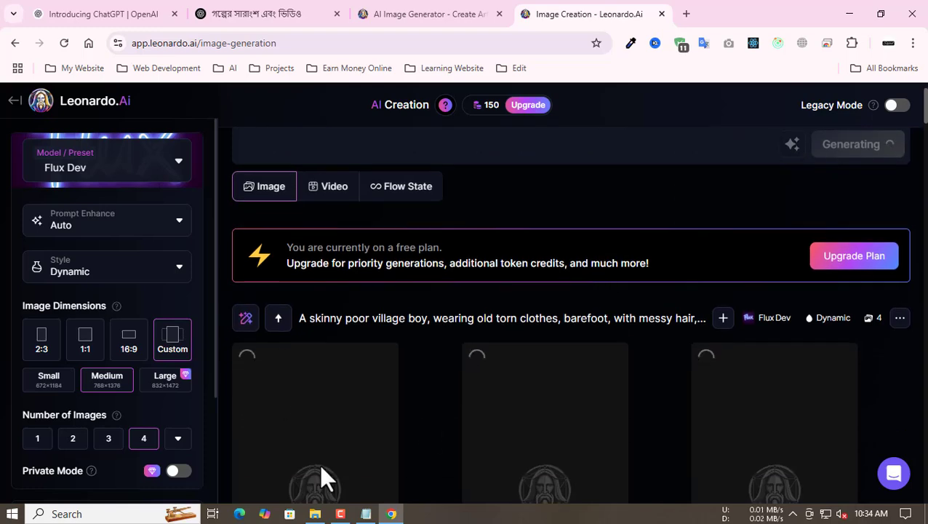
# Download all four generated Poor Boy images
pyautogui.scroll(-2, 457, 416)
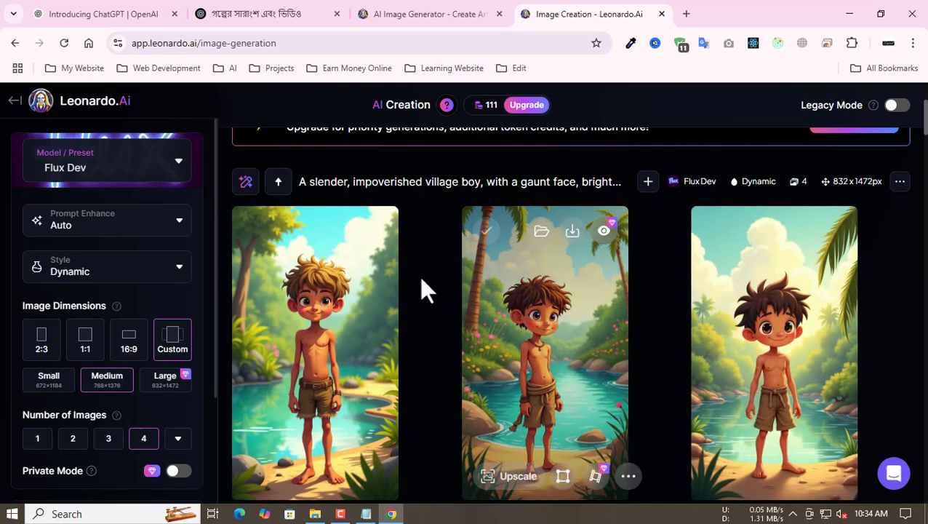
pyautogui.scroll(-4, 404, 306)
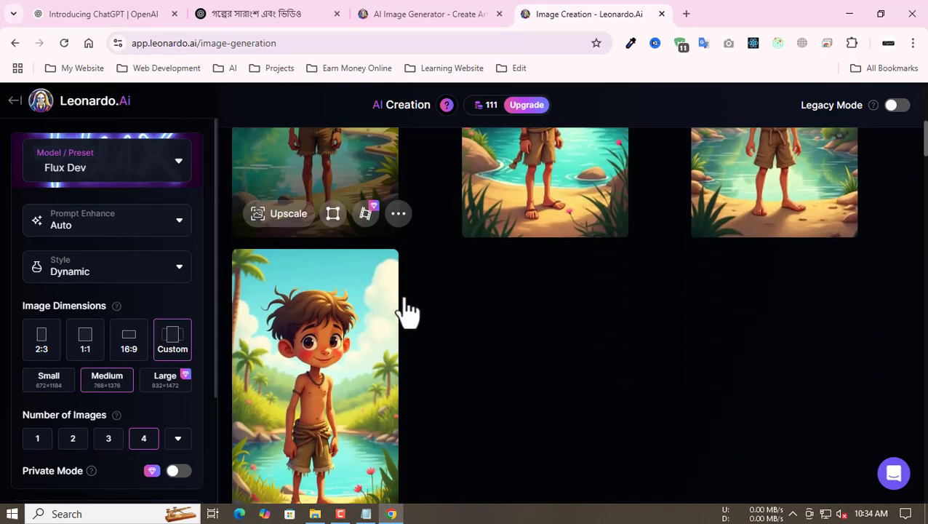
pyautogui.scroll(5, 403, 309)
pyautogui.moveTo(369, 378)
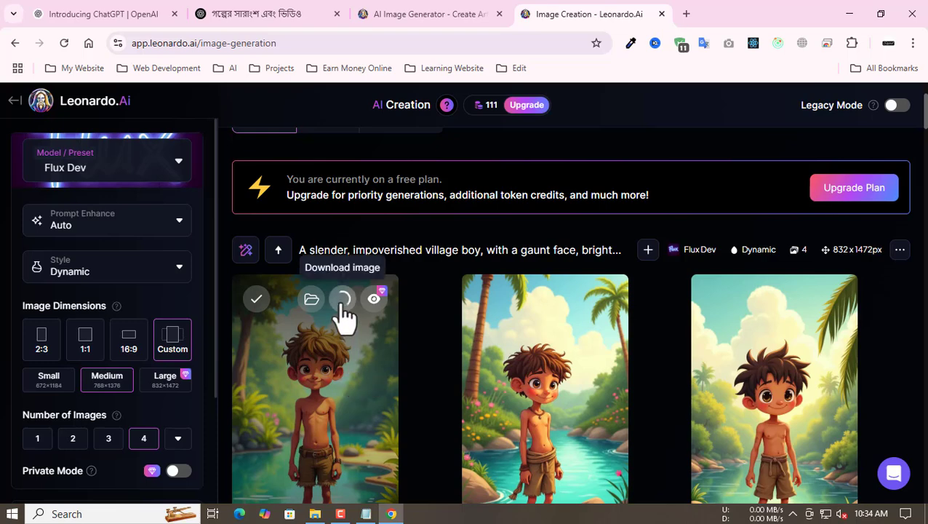
pyautogui.click(573, 299)
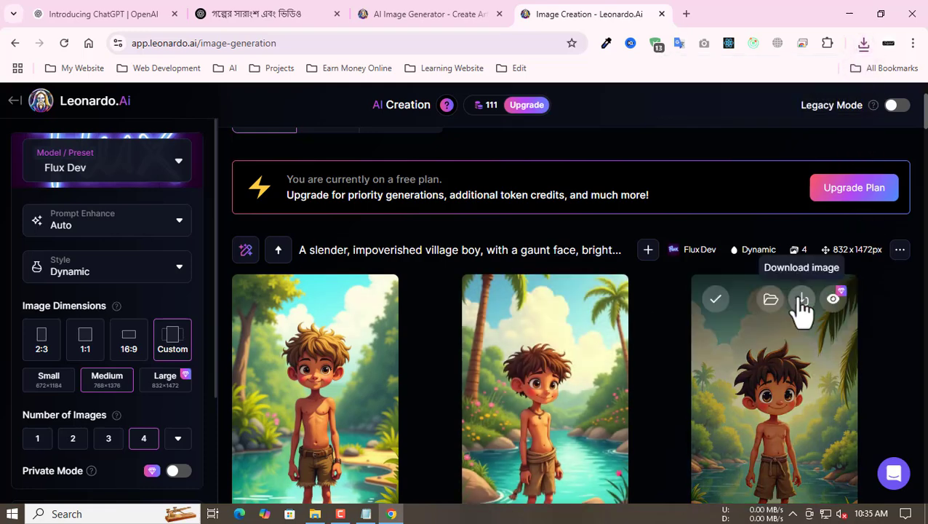
pyautogui.click(802, 299)
pyautogui.scroll(-2, 757, 311)
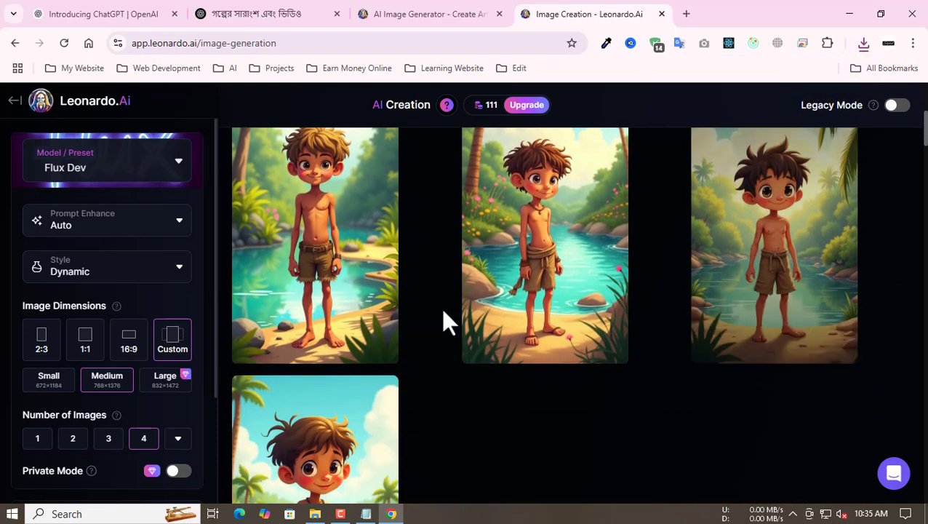
pyautogui.click(342, 404)
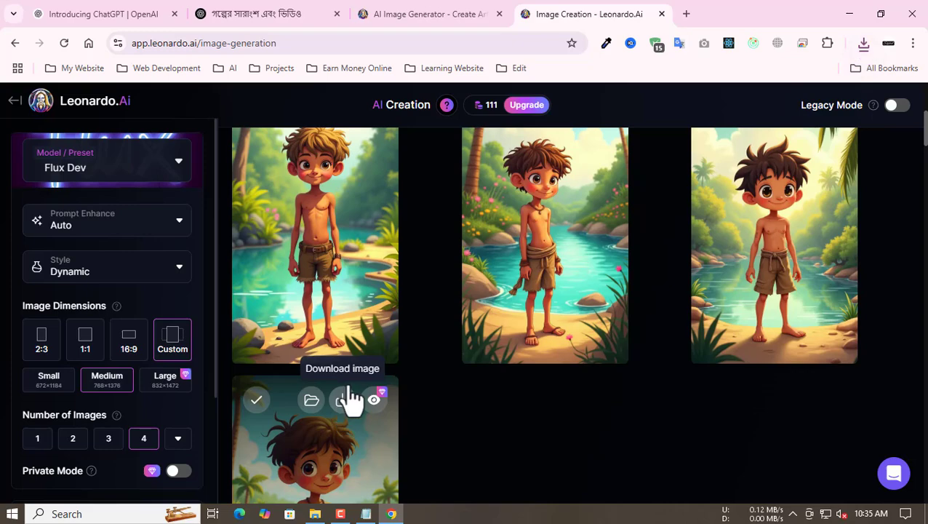
# Switch to the ChatGPT conversation and copy the English prompt for scene 2, Broken House
pyautogui.click(302, 14)
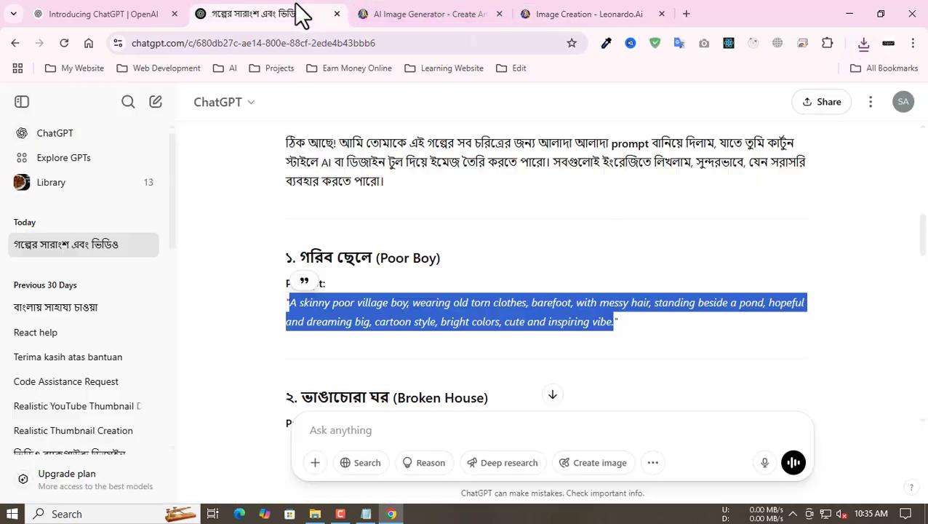
pyautogui.scroll(-3, 410, 167)
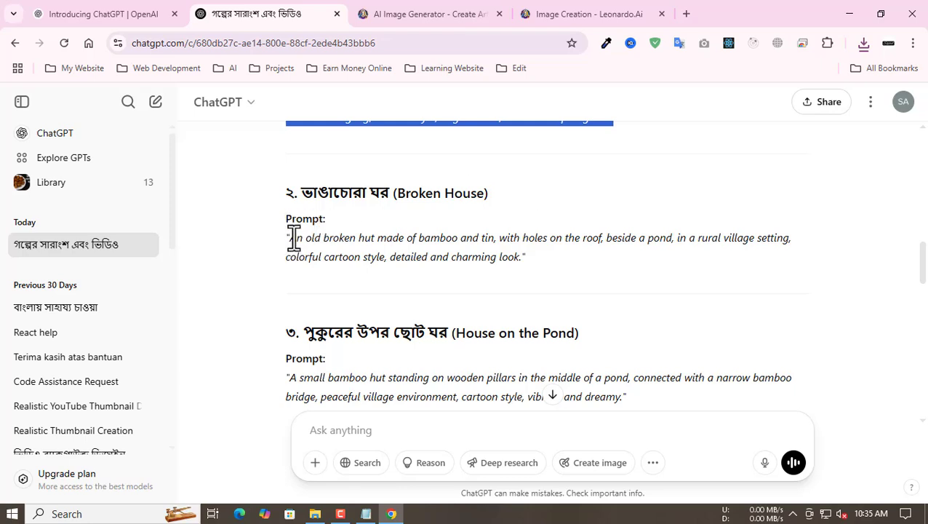
pyautogui.moveTo(287, 238); pyautogui.dragTo(482, 267)
pyautogui.hotkey('ctrl', 'c')
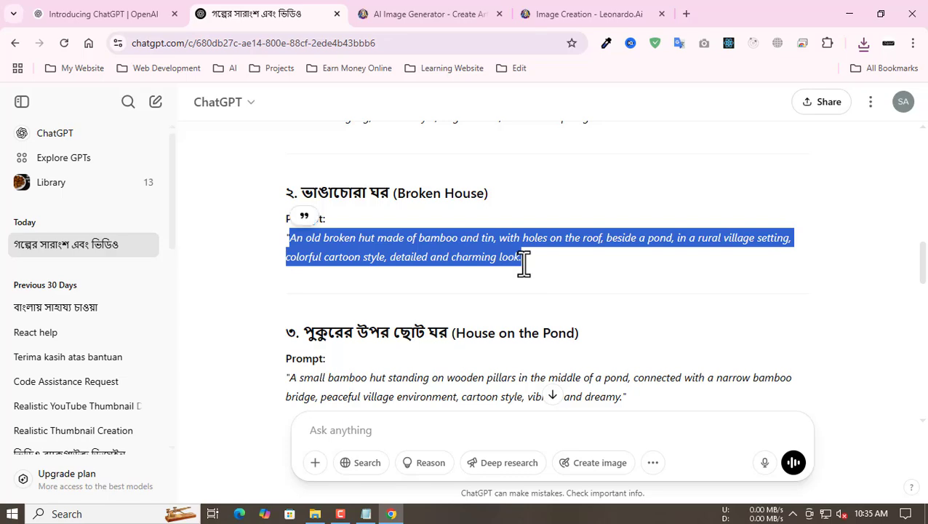
# Close the leftover leonardo.ai home page tab and return to the Image Creation page
pyautogui.click(426, 14)
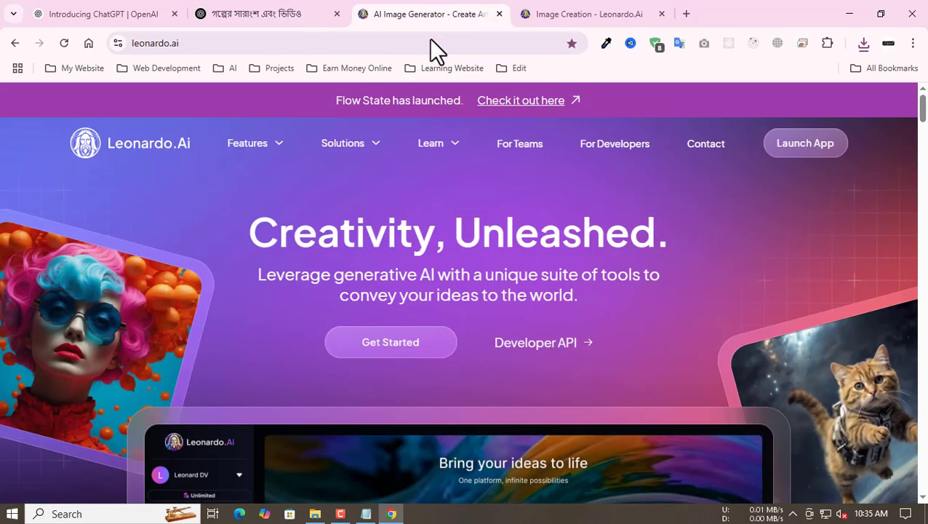
pyautogui.click(592, 10)
pyautogui.click(498, 14)
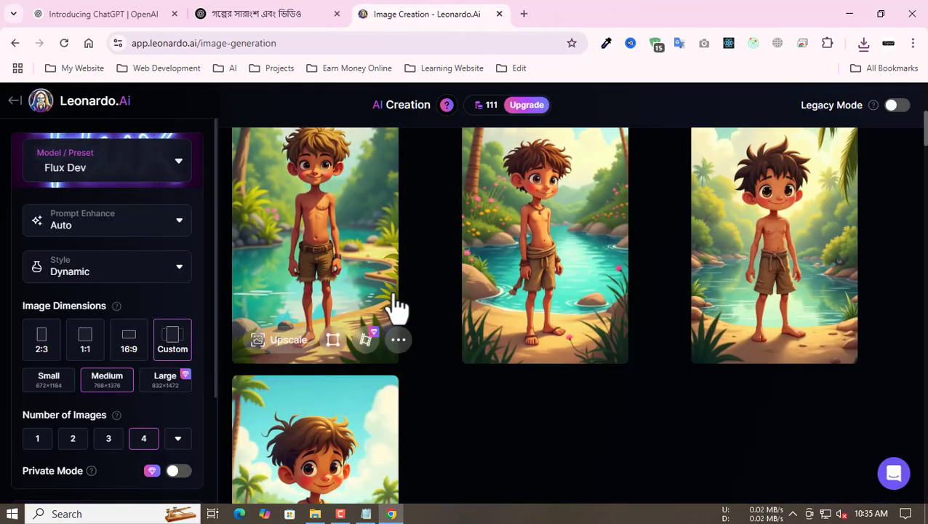
# Replace the Poor Boy prompt in Leonardo.Ai with the copied Broken House prompt and generate four images
pyautogui.scroll(5, 394, 306)
pyautogui.moveTo(751, 187); pyautogui.dragTo(263, 166)
pyautogui.hotkey('ctrl', 'v')
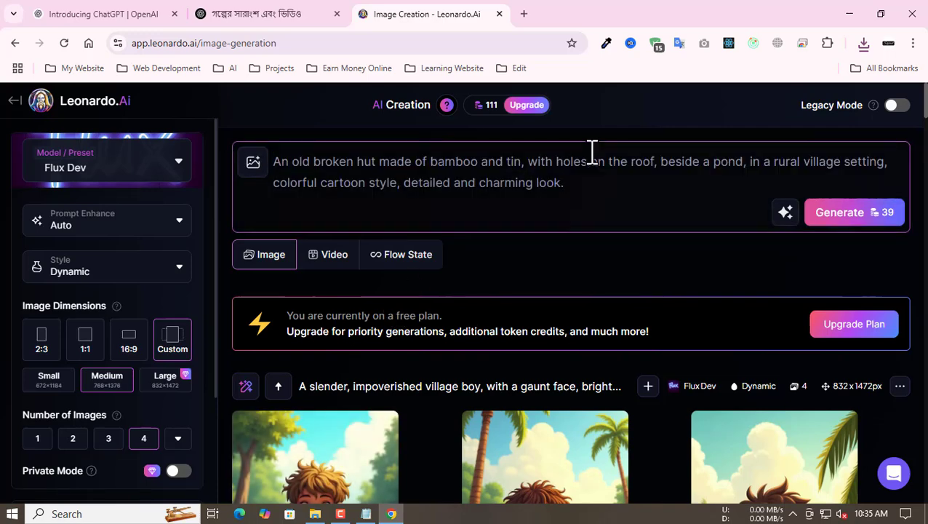
pyautogui.click(837, 213)
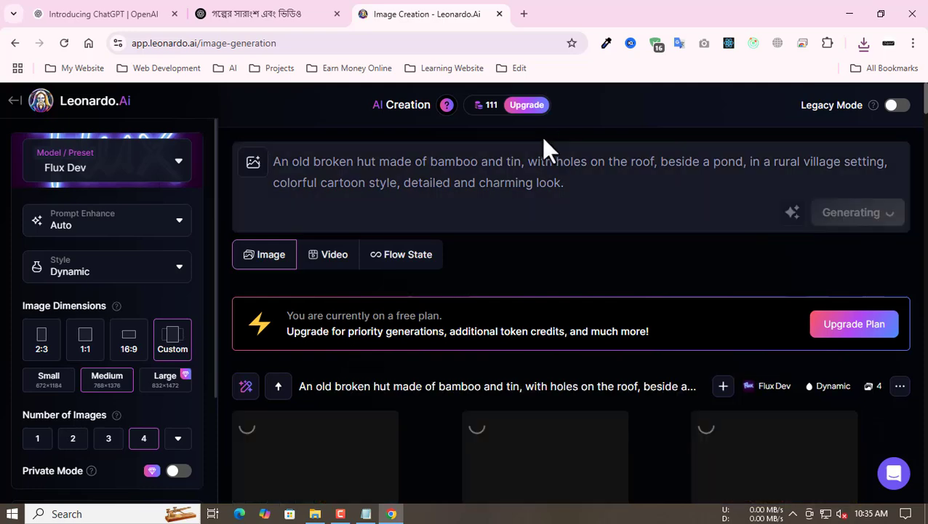
# Check the remaining fast tokens and look through the earlier village boy, thief and white hen images in the generation history
pyautogui.moveTo(492, 117)
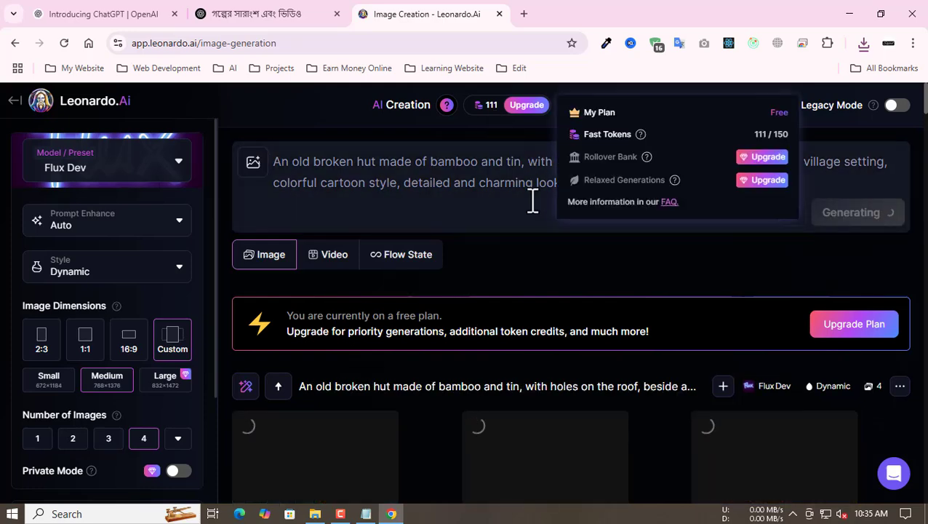
pyautogui.scroll(-3, 466, 289)
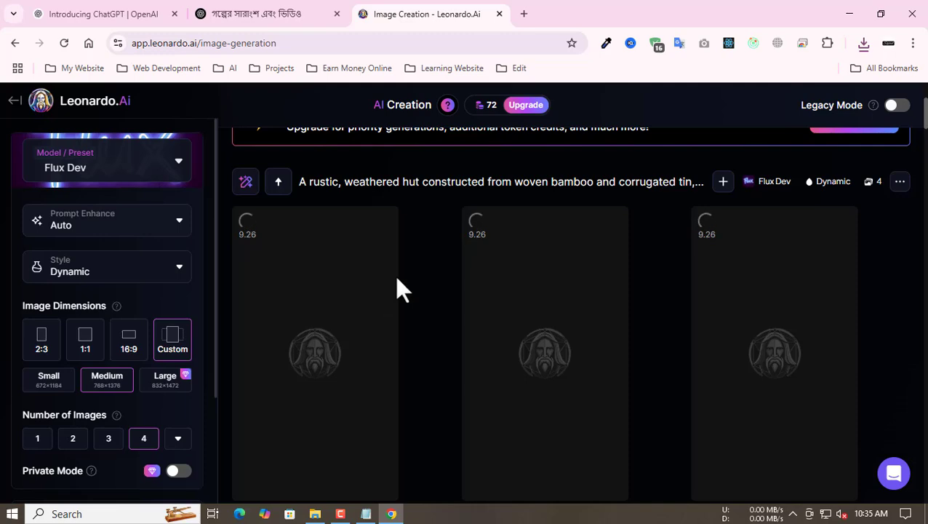
pyautogui.scroll(-3, 397, 277)
pyautogui.scroll(-9, 405, 276)
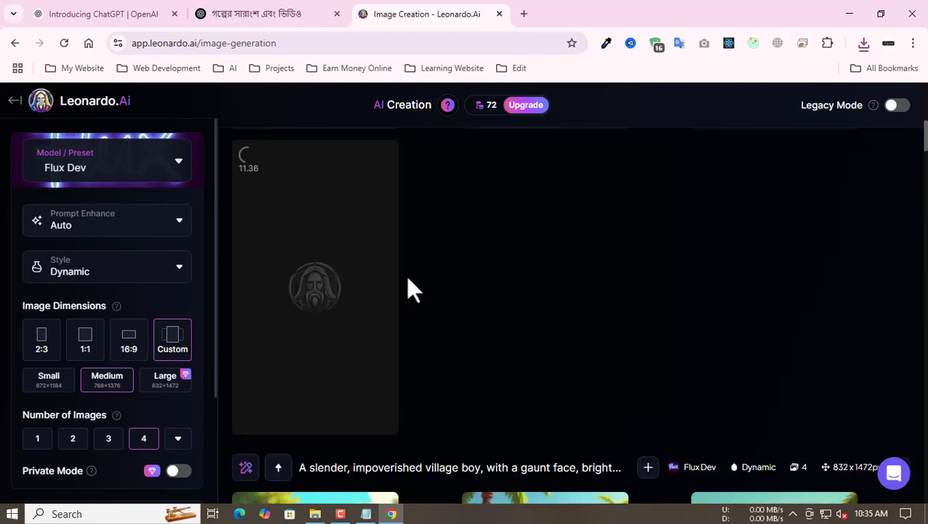
pyautogui.scroll(1, 649, 284)
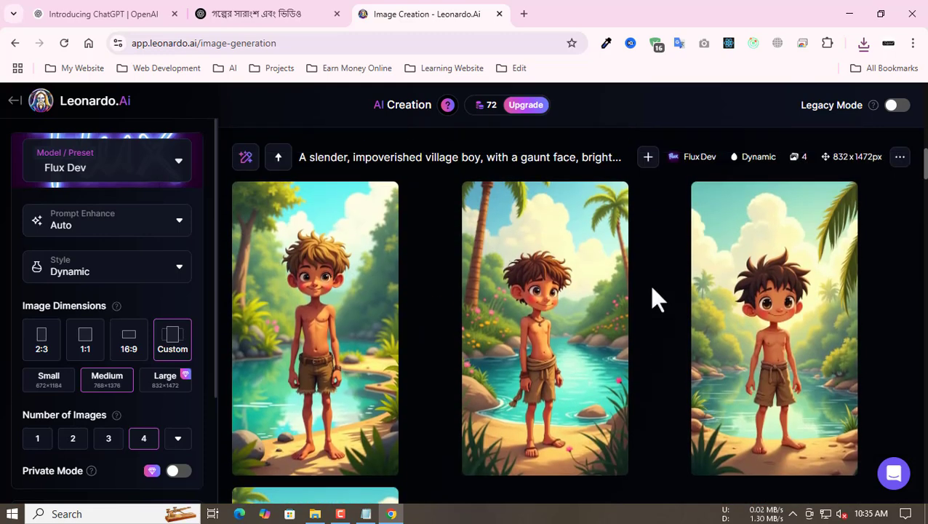
pyautogui.scroll(-9, 653, 298)
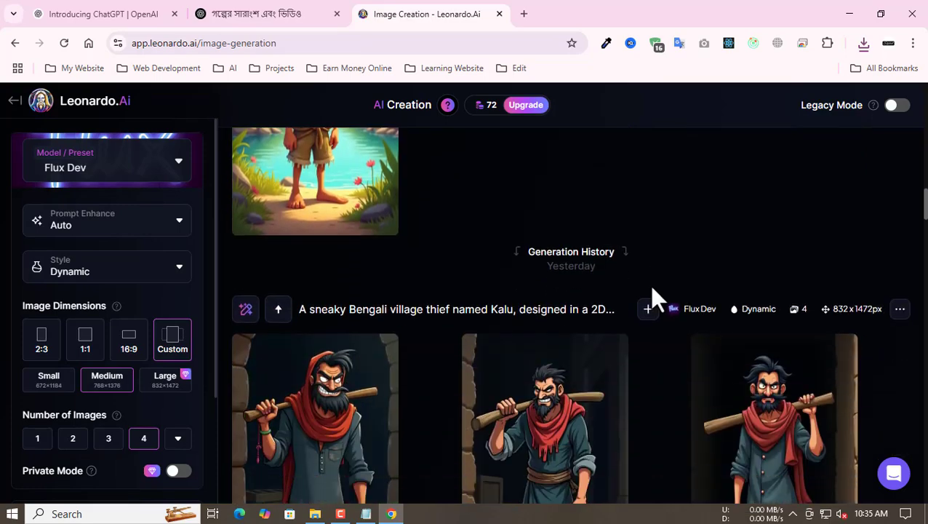
pyautogui.scroll(-3, 565, 267)
pyautogui.scroll(-6, 488, 269)
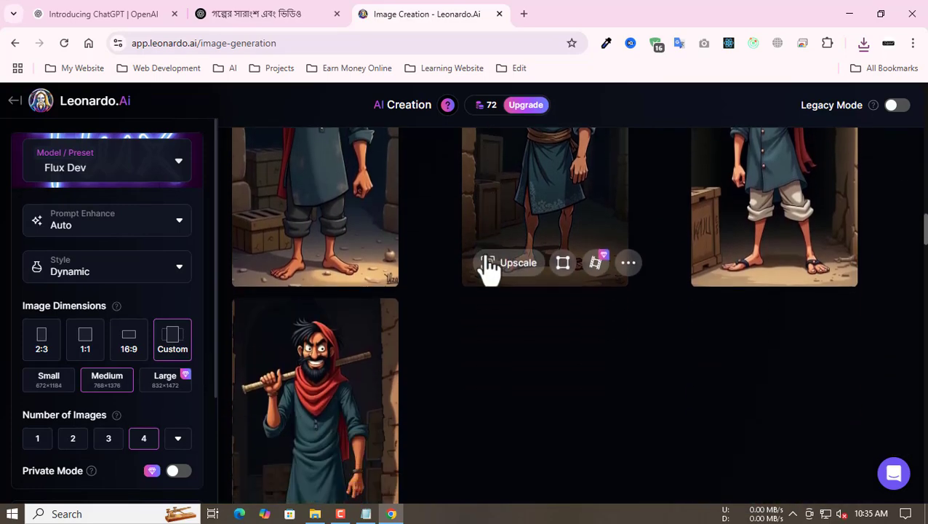
pyautogui.scroll(-3, 489, 265)
pyautogui.moveTo(497, 273)
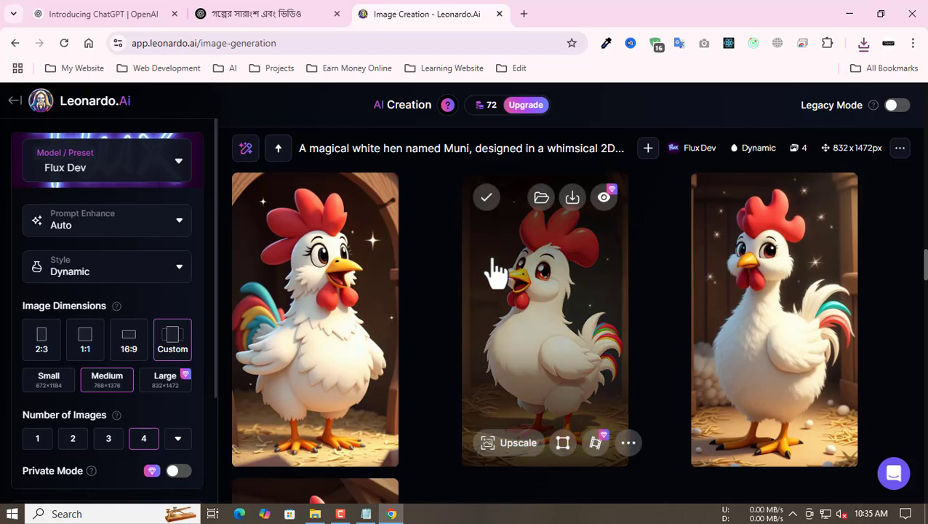
pyautogui.scroll(15, 439, 252)
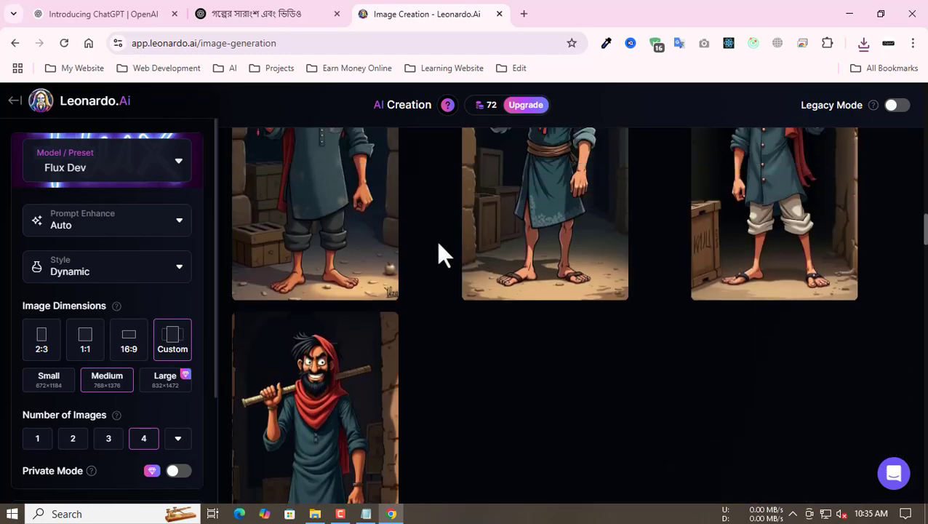
pyautogui.scroll(15, 439, 244)
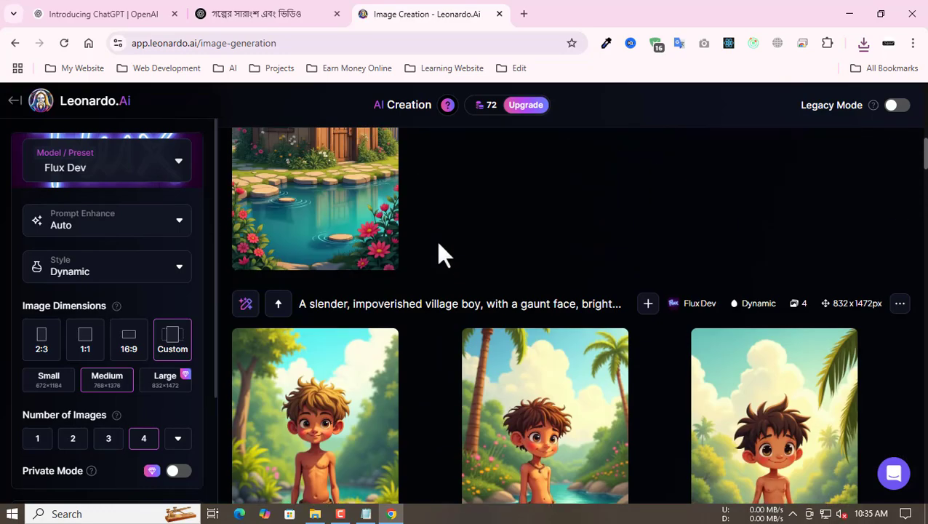
# Download all four generated Broken House images
pyautogui.scroll(4, 436, 240)
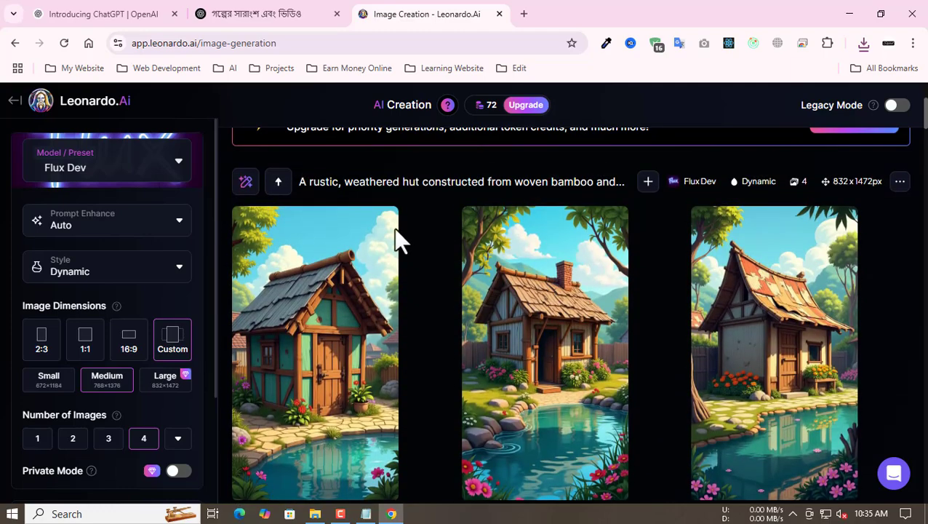
pyautogui.click(348, 244)
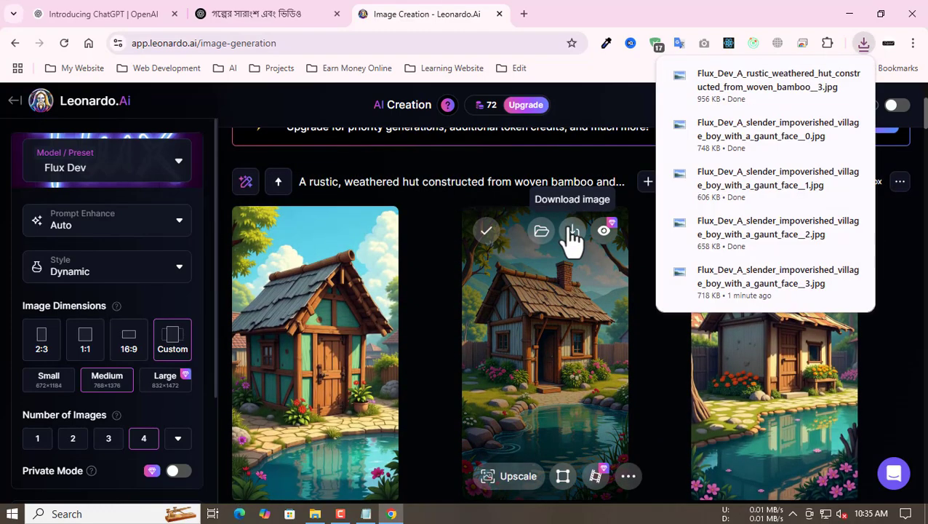
pyautogui.click(573, 240)
pyautogui.click(803, 234)
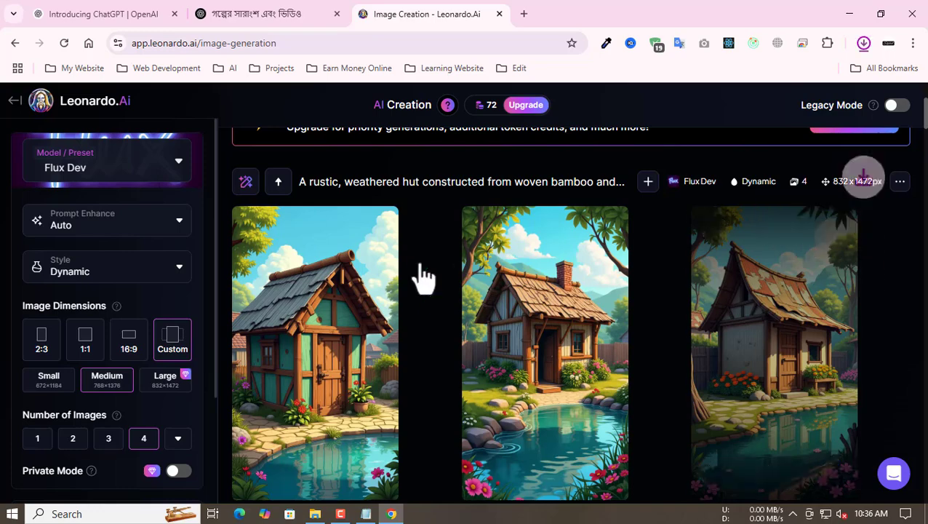
pyautogui.scroll(-1, 415, 279)
pyautogui.scroll(-2, 415, 279)
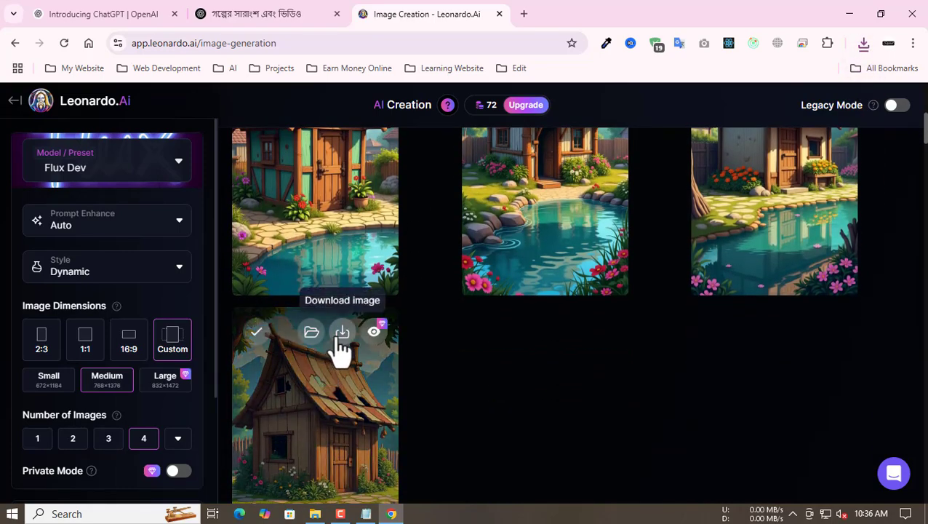
pyautogui.click(343, 332)
pyautogui.click(255, 16)
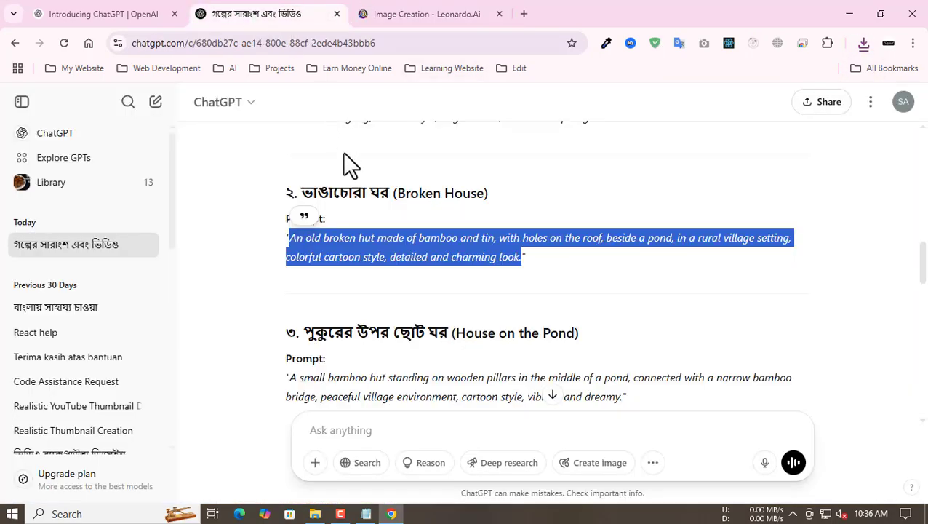
pyautogui.click(531, 197)
pyautogui.click(411, 14)
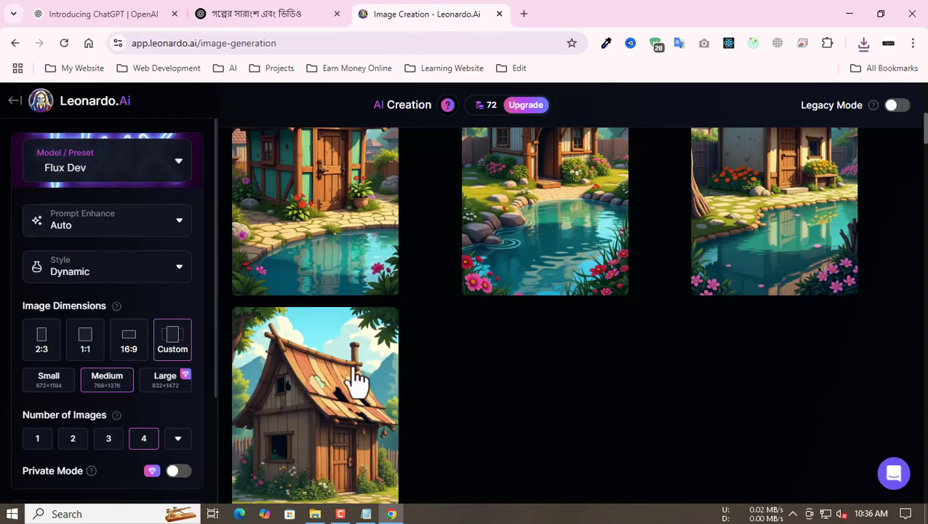
pyautogui.moveTo(342, 420)
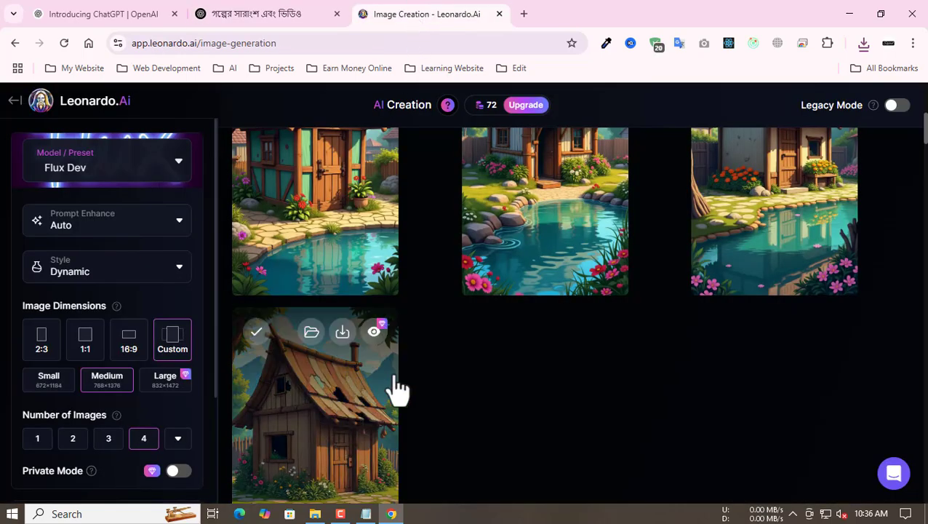
# Copy the English prompt for scene 3, House on the Pond, from the ChatGPT conversation
pyautogui.click(280, 11)
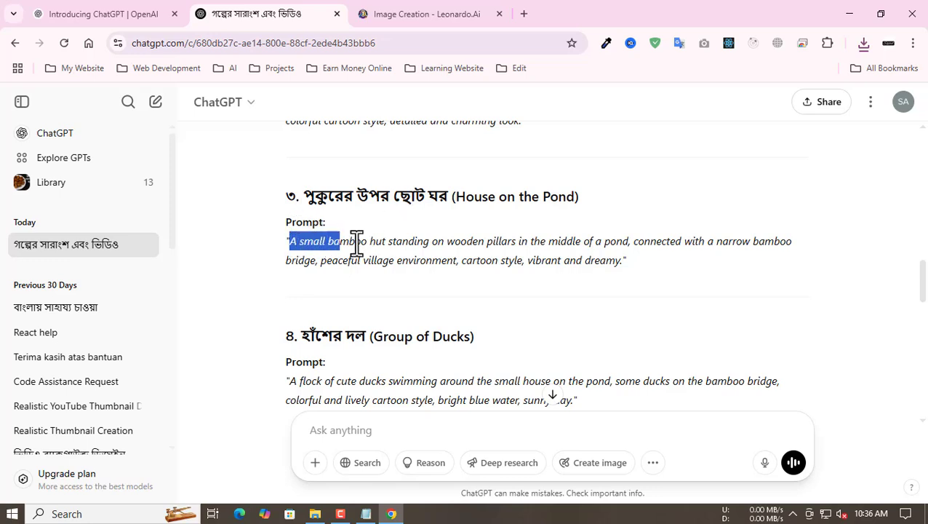
pyautogui.moveTo(356, 245); pyautogui.dragTo(561, 272)
pyautogui.hotkey('ctrl', 'c')
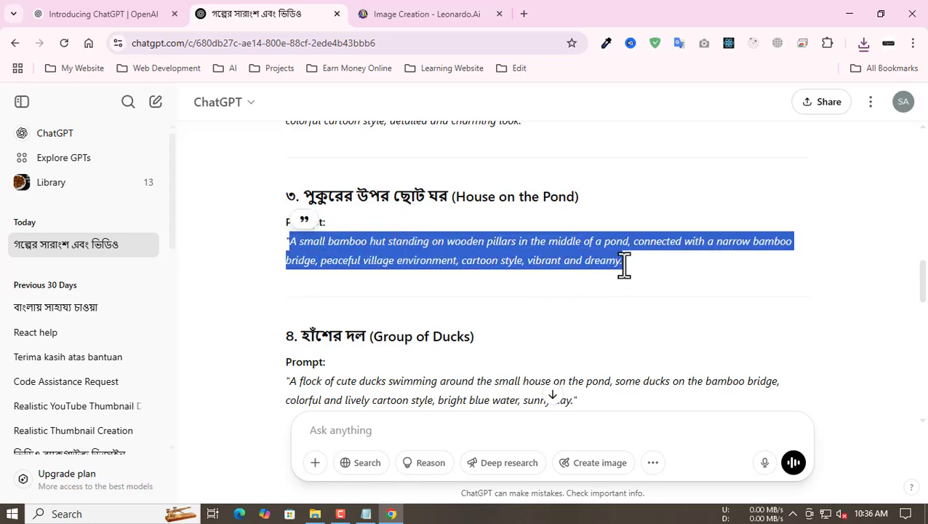
# Replace the Broken House prompt in Leonardo.Ai with the House on the Pond prompt and generate four images
pyautogui.click(427, 14)
pyautogui.scroll(5, 507, 195)
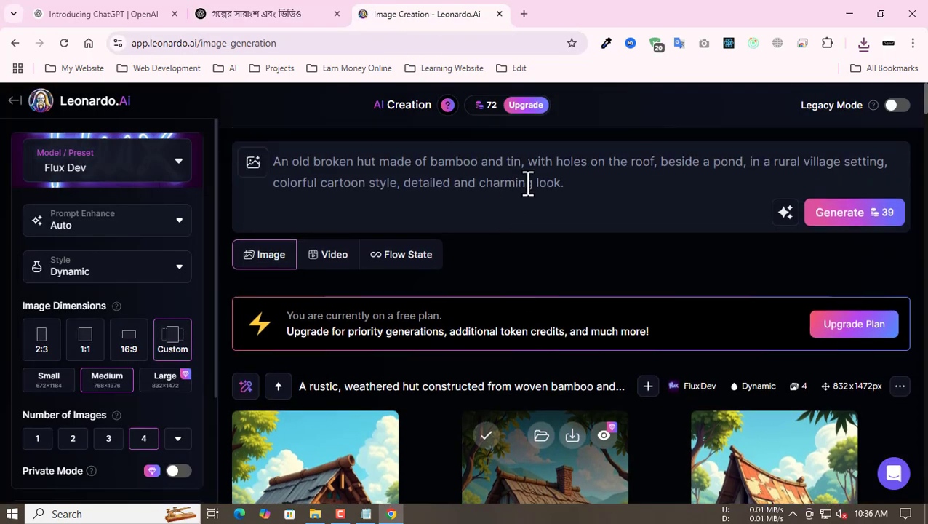
pyautogui.moveTo(564, 183); pyautogui.dragTo(262, 164)
pyautogui.hotkey('ctrl', 'v')
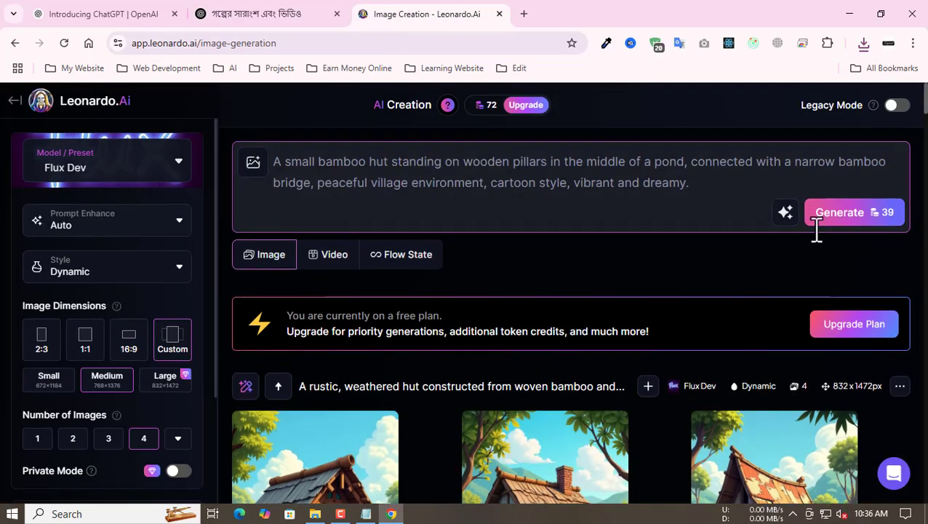
pyautogui.click(840, 212)
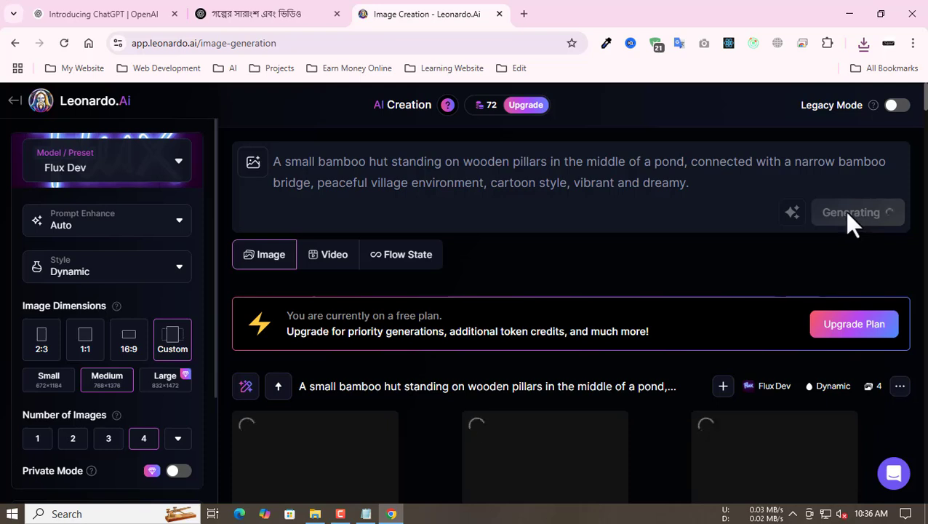
pyautogui.scroll(-2, 440, 262)
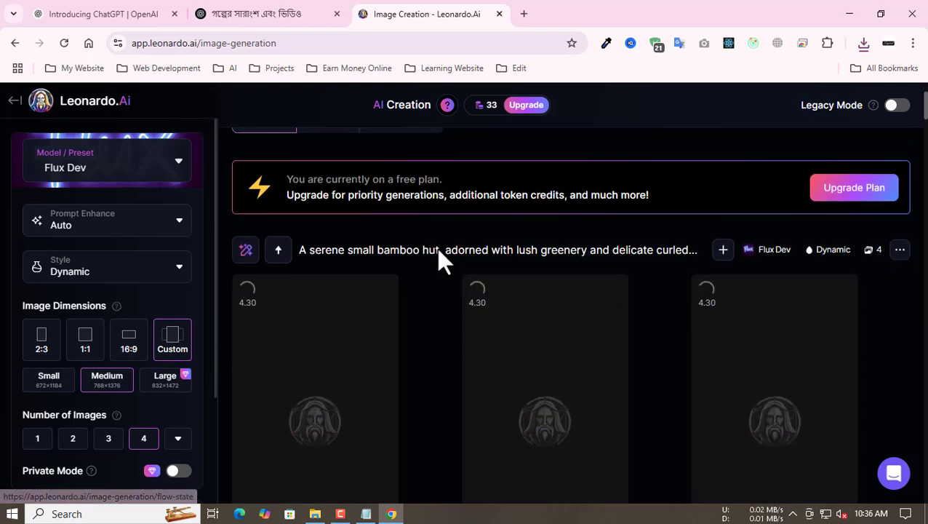
# Download the generated House on the Pond images of the bamboo hut
pyautogui.scroll(-1, 405, 287)
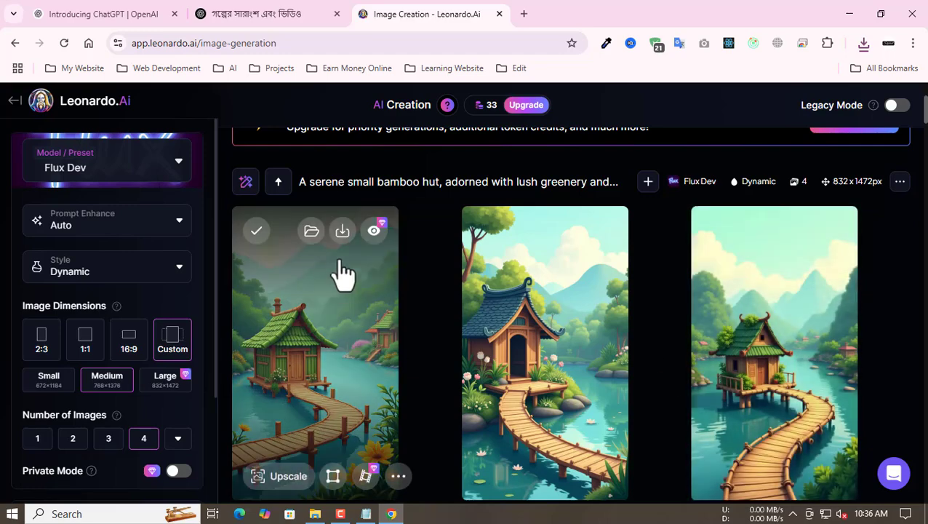
pyautogui.click(342, 231)
pyautogui.click(573, 233)
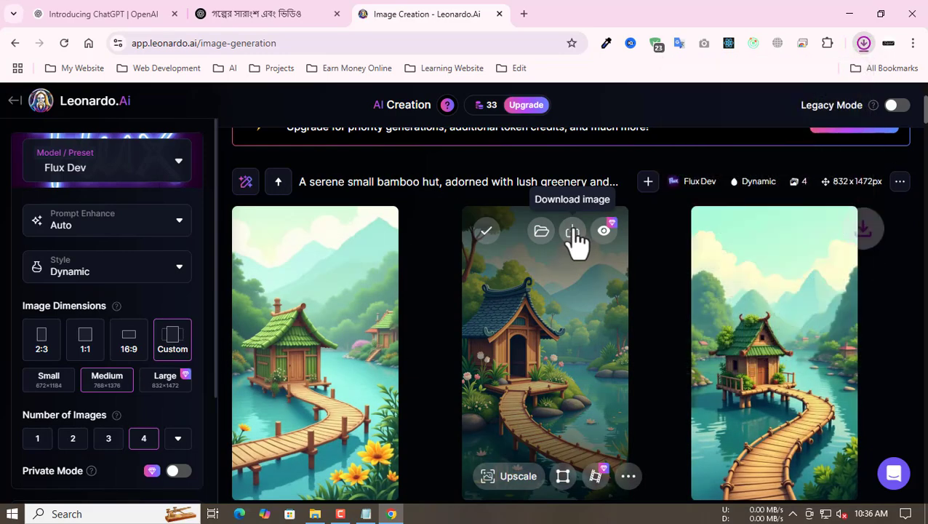
pyautogui.click(806, 245)
pyautogui.scroll(-3, 337, 337)
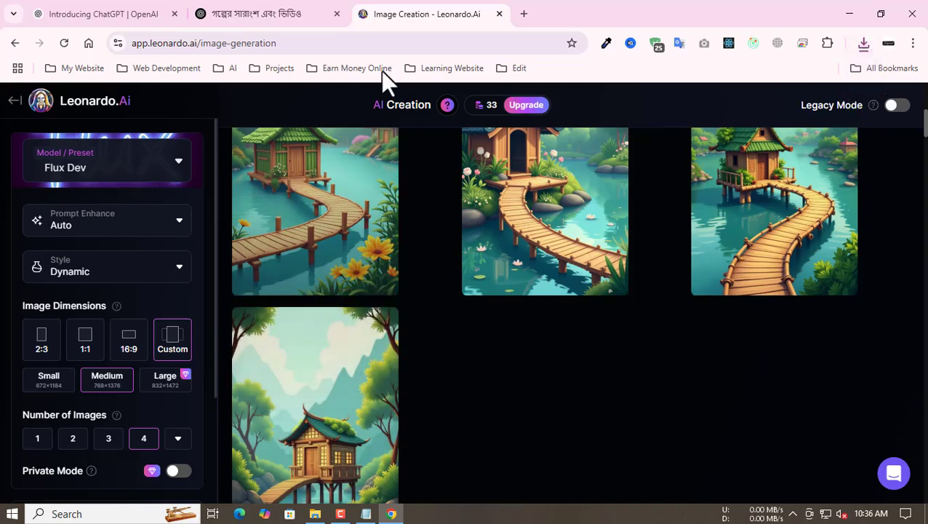
# Copy the English prompt for scene 4, Group of Ducks, from the ChatGPT conversation
pyautogui.click(282, 13)
pyautogui.scroll(-1, 398, 318)
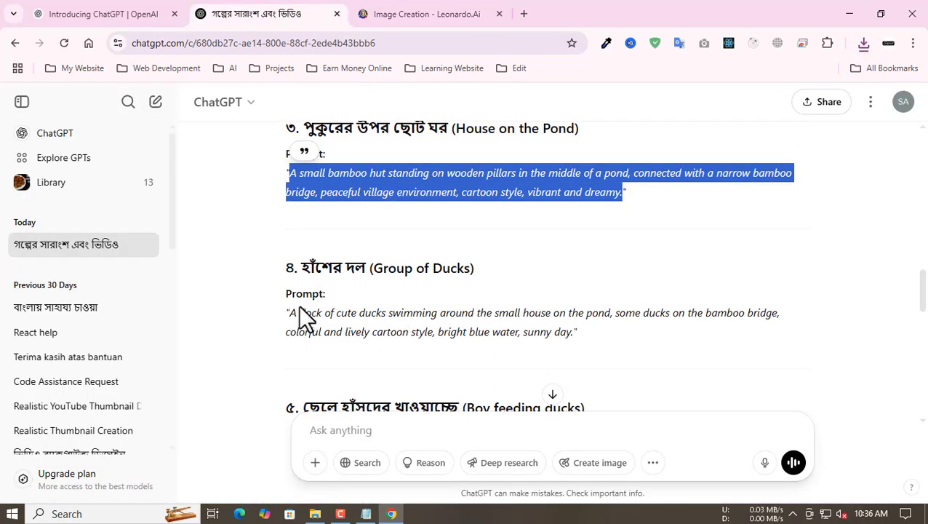
pyautogui.moveTo(289, 315); pyautogui.dragTo(530, 327)
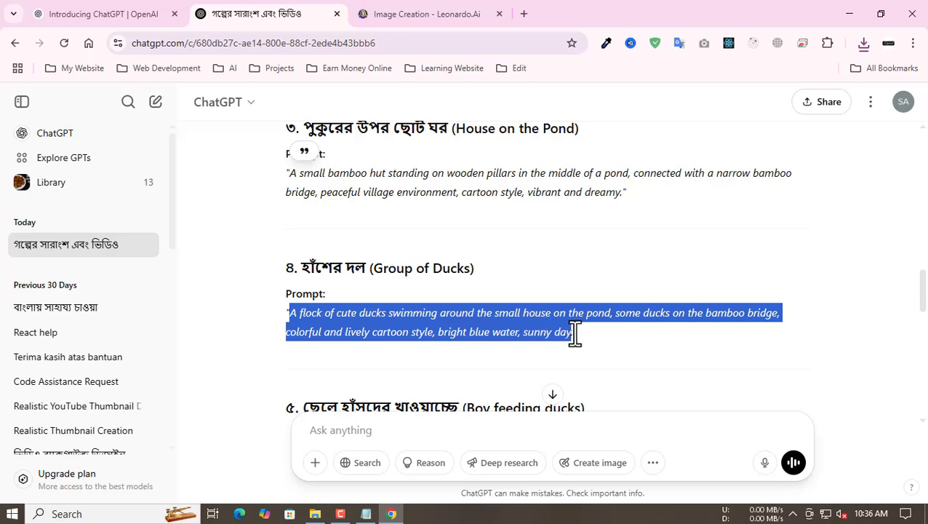
# Compare Leonardo.Ai's remaining tokens with the generation cost, and open a maximized Chrome window under a different profile
pyautogui.click(379, 14)
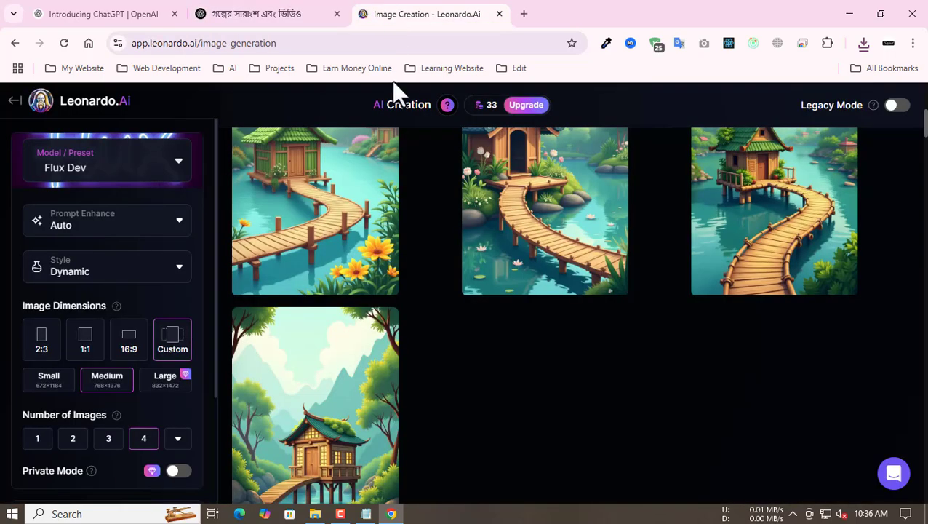
pyautogui.scroll(5, 447, 464)
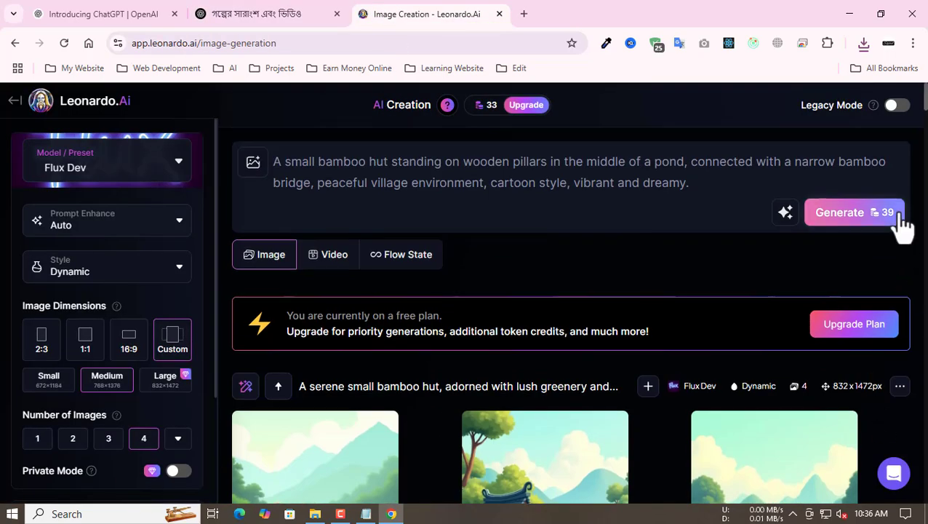
pyautogui.moveTo(487, 120)
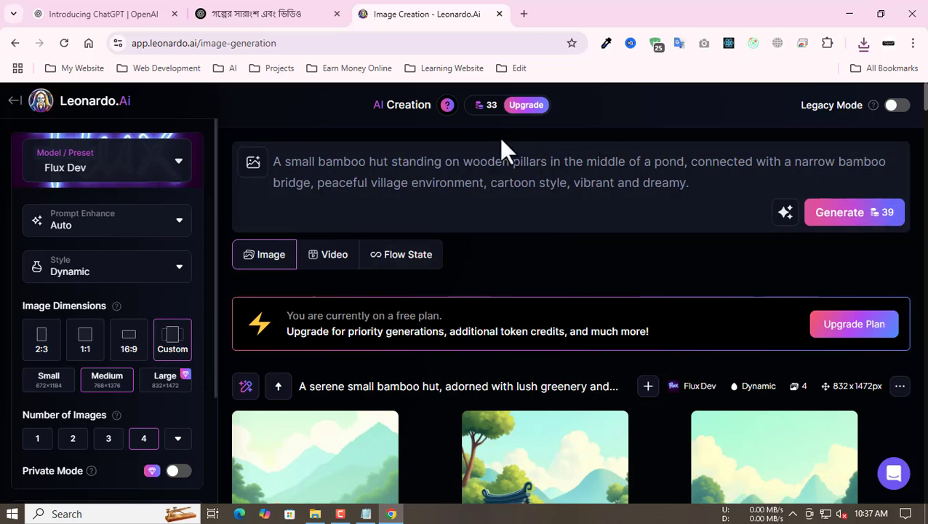
pyautogui.click(859, 14)
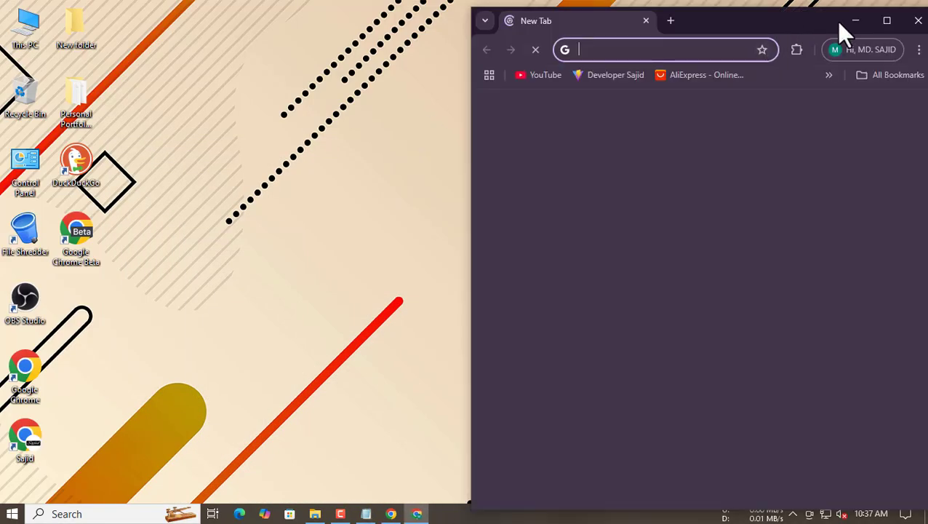
pyautogui.click(874, 21)
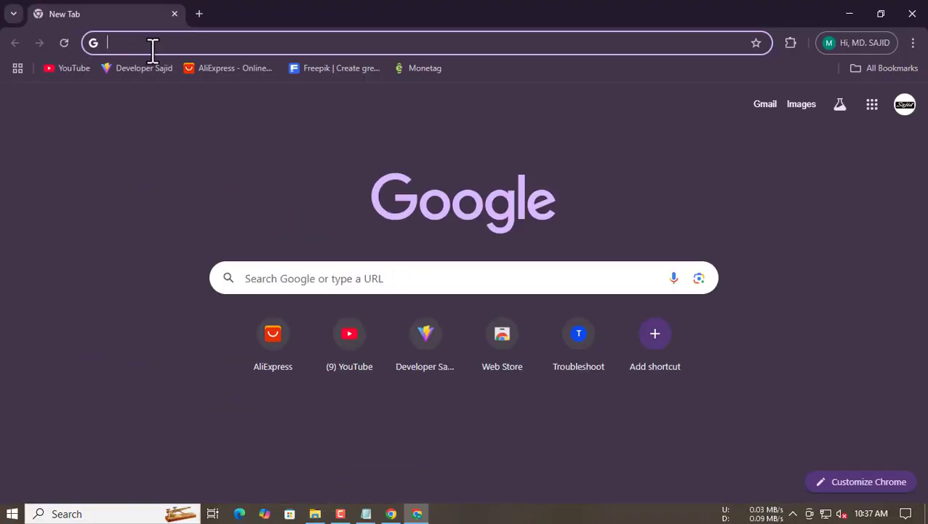
# Search Google for leonardo ai, launch the Leonardo.Ai app from its website and open its image generation page
pyautogui.write('le')
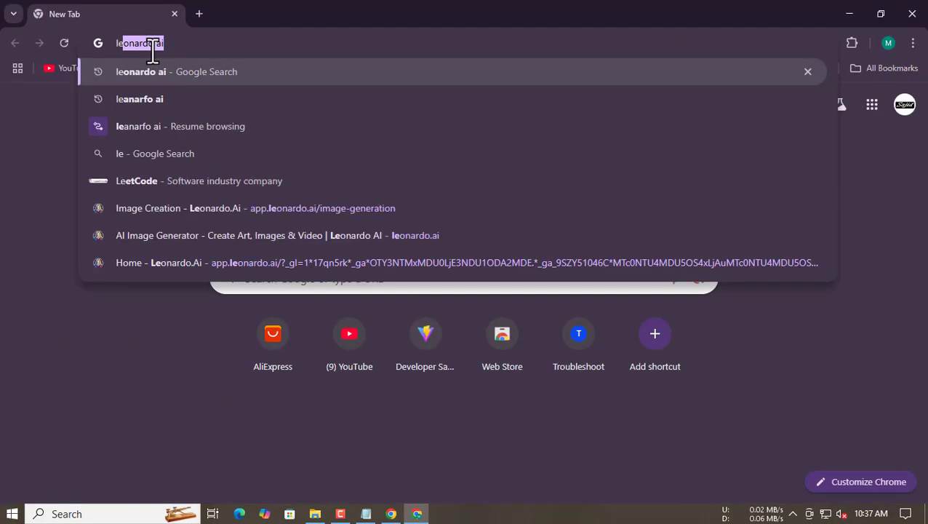
pyautogui.press('Return')
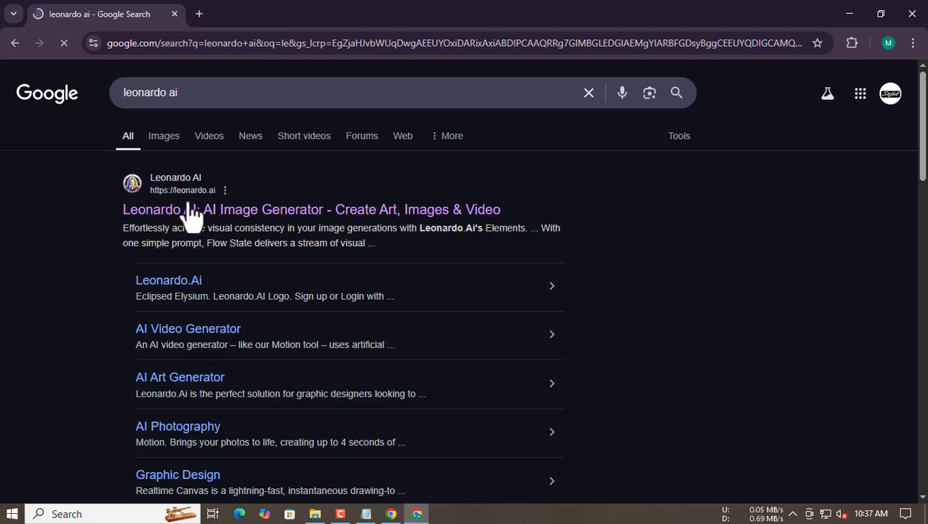
pyautogui.click(171, 211)
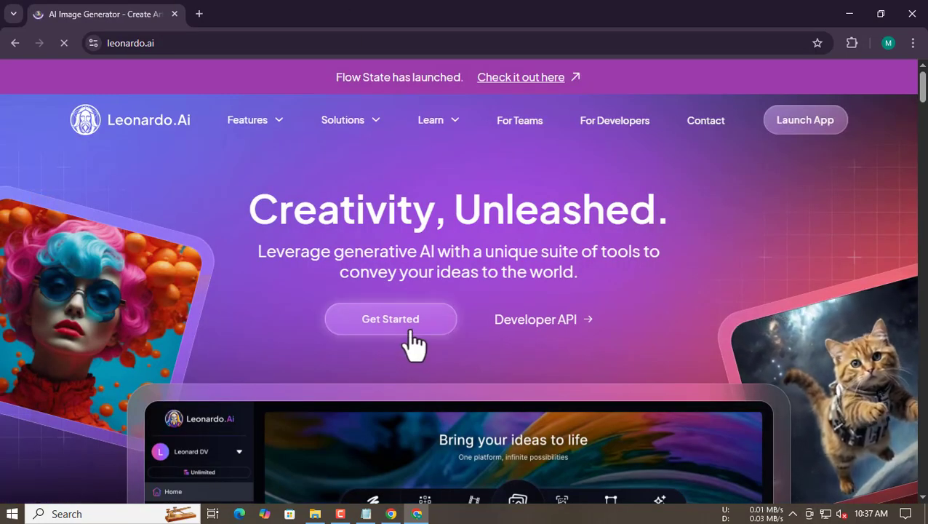
pyautogui.click(412, 336)
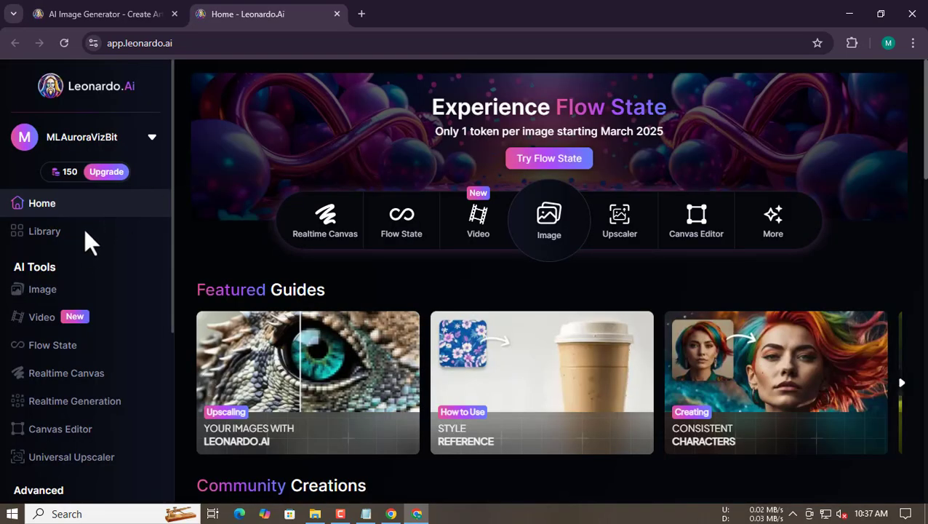
pyautogui.click(74, 291)
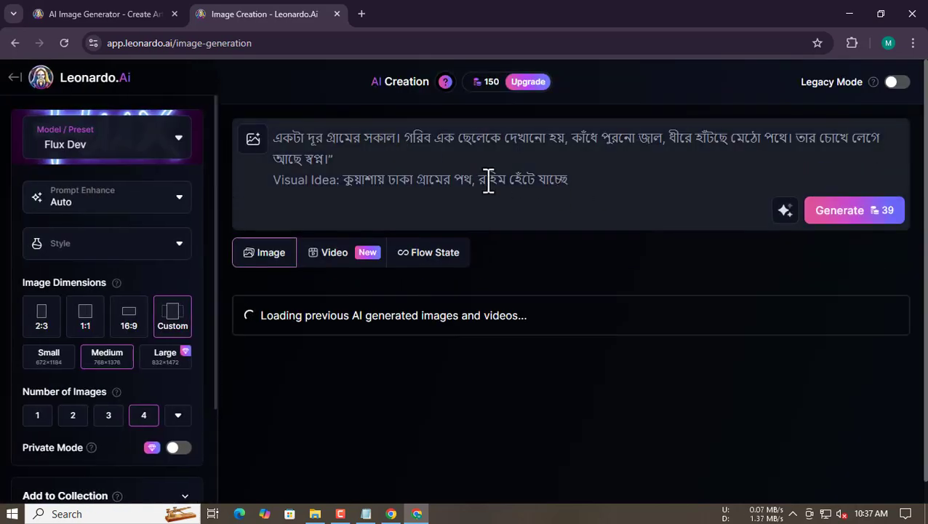
# Replace the existing Bengali prompt with the Group of Ducks prompt and generate four images
pyautogui.hotkey('ctrl', 'a')
pyautogui.write('A flock of cute ducks swimming around the small house on the pond, some ducks on the bamboo bridge, colorful and lively cartoon style, bright blue water, sunny day.')
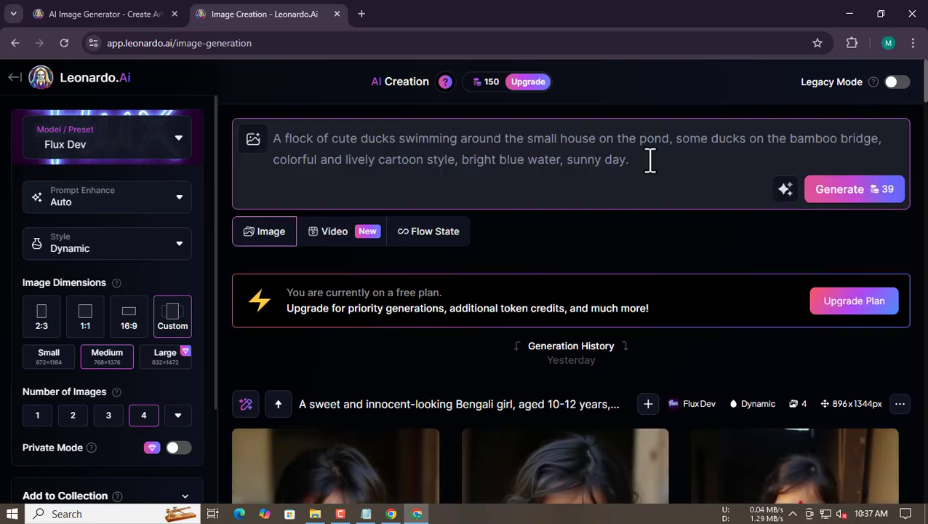
pyautogui.click(829, 198)
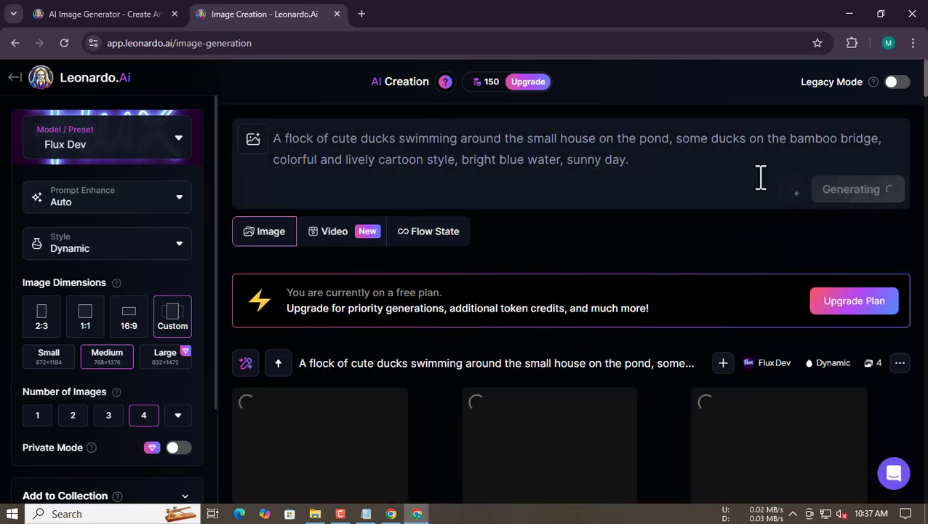
# Download all four generated images of the ducks around the pond house
pyautogui.scroll(-1, 546, 237)
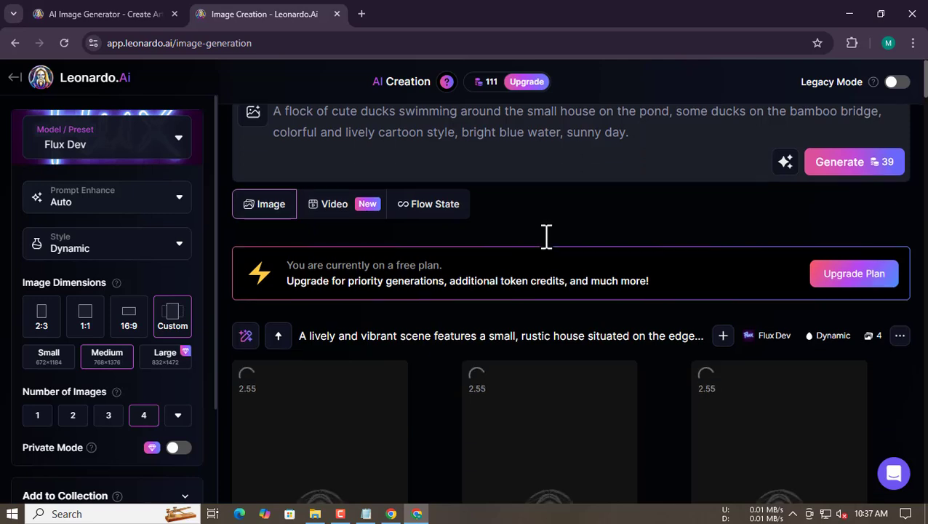
pyautogui.scroll(-2, 546, 237)
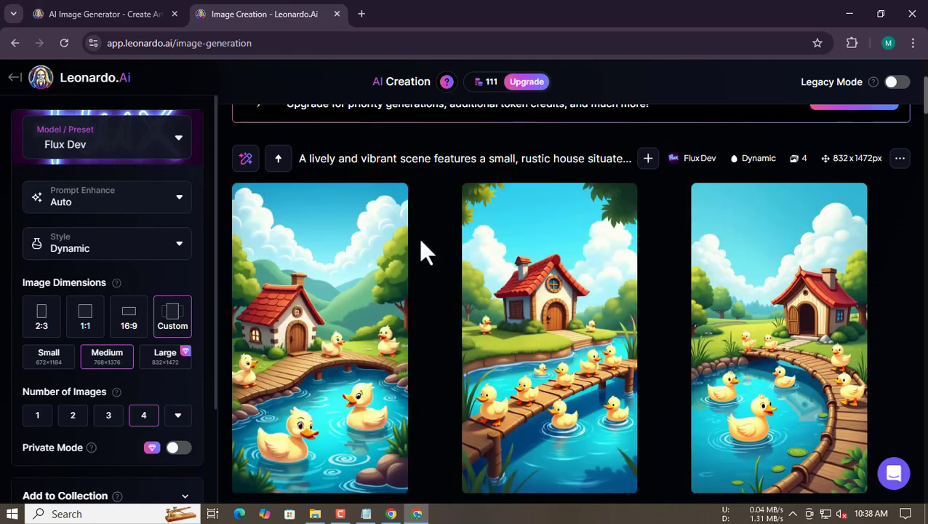
pyautogui.moveTo(379, 325)
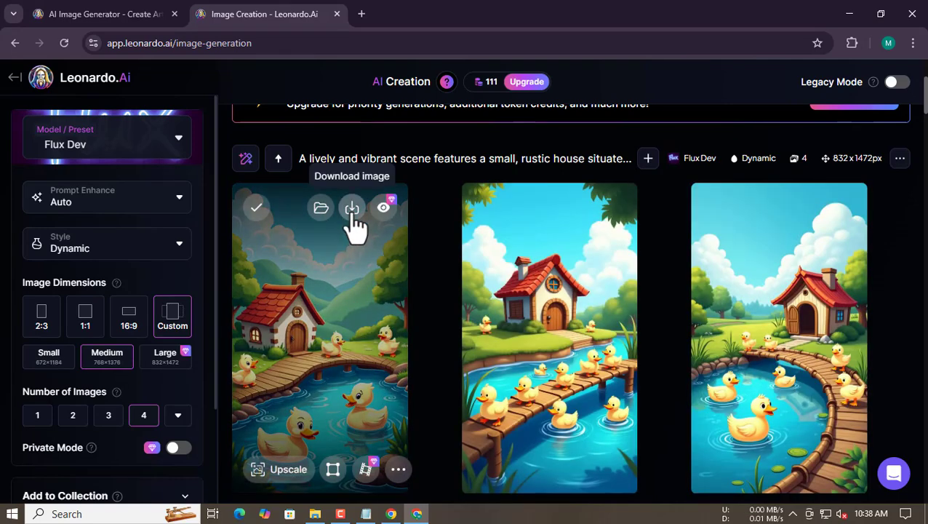
pyautogui.click(351, 209)
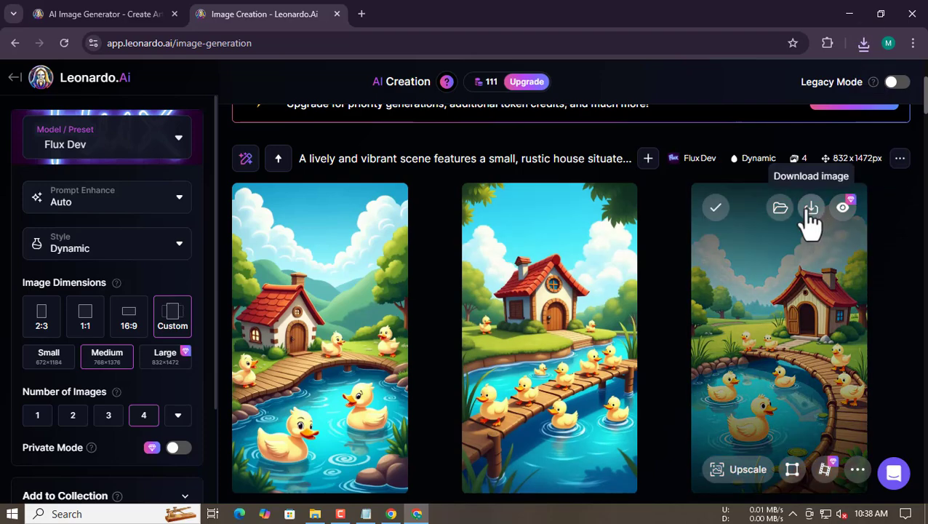
pyautogui.scroll(-3, 539, 290)
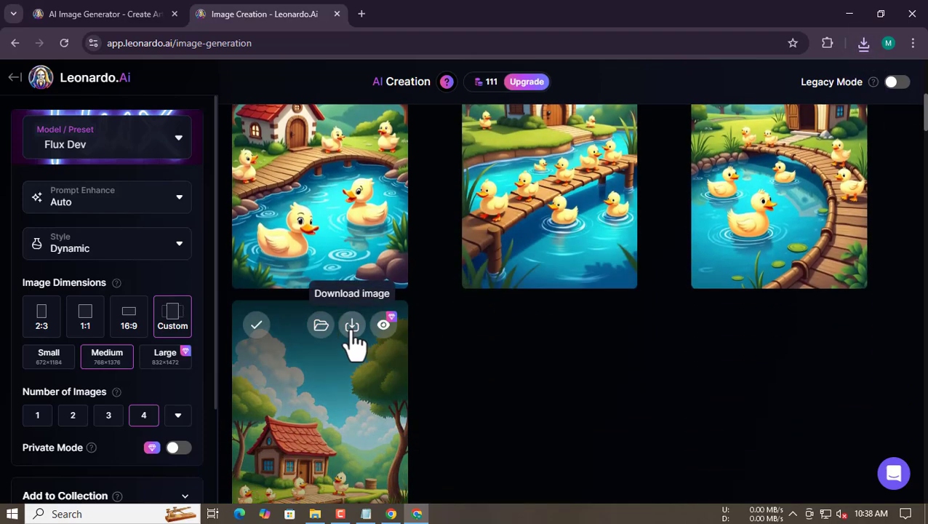
pyautogui.click(352, 328)
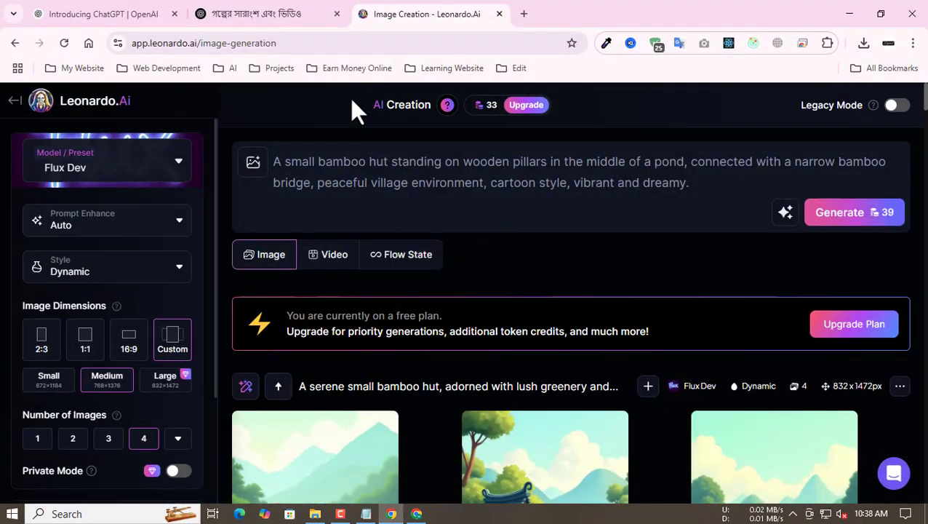
# Switch to the ChatGPT conversation and copy the English prompt for scene 5, Boy feeding ducks
pyautogui.hotkey('ctrl', 'shift', 'Tab')
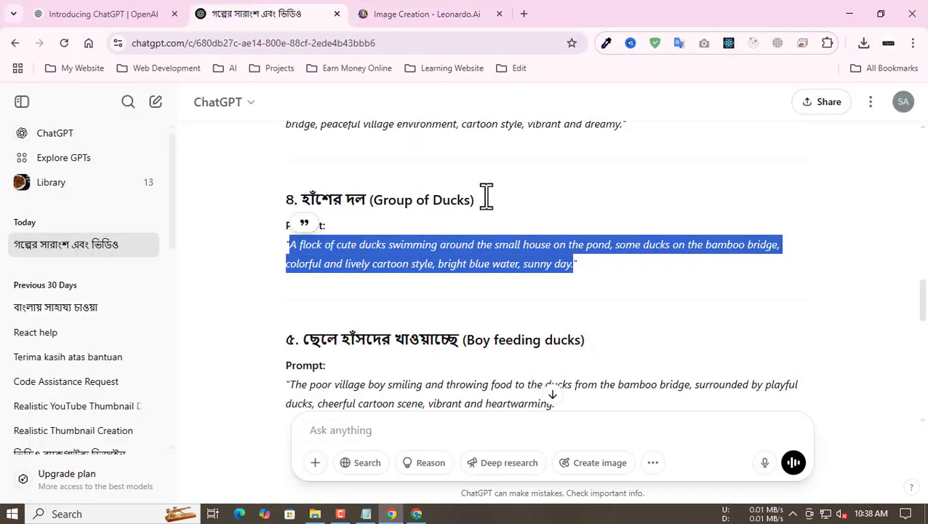
pyautogui.click(488, 202)
pyautogui.scroll(-1, 495, 207)
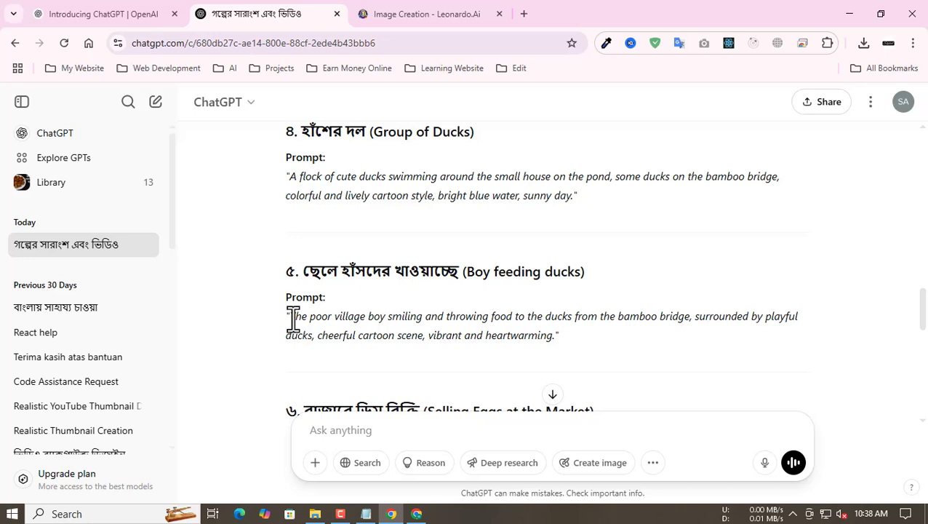
pyautogui.moveTo(292, 317); pyautogui.dragTo(559, 339)
pyautogui.hotkey('ctrl', 'c')
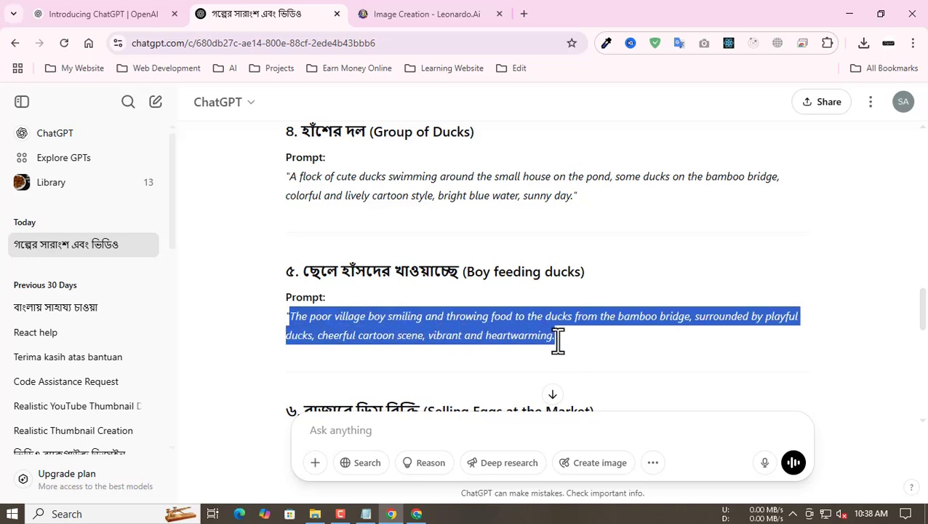
# In the second profile's Leonardo.Ai window, replace the Group of Ducks prompt with the Boy feeding ducks prompt and generate four images
pyautogui.click(407, 502)
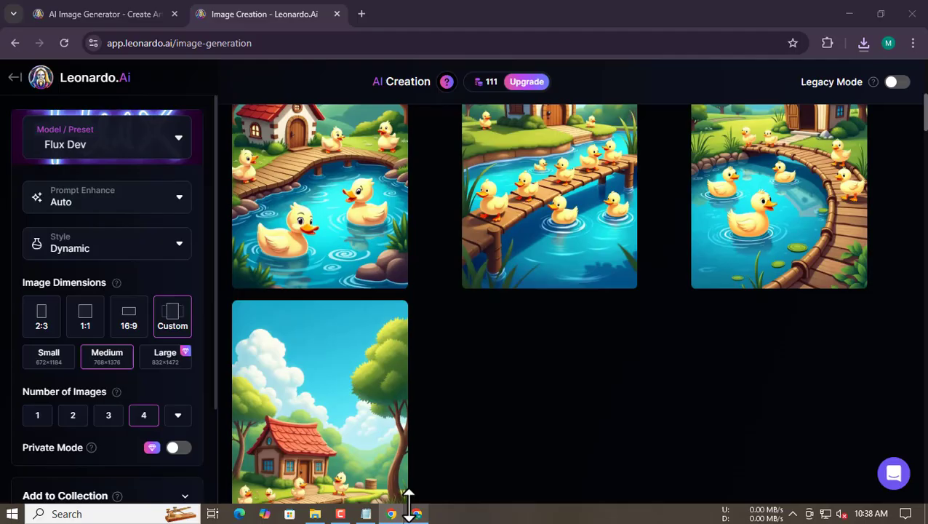
pyautogui.scroll(5, 373, 249)
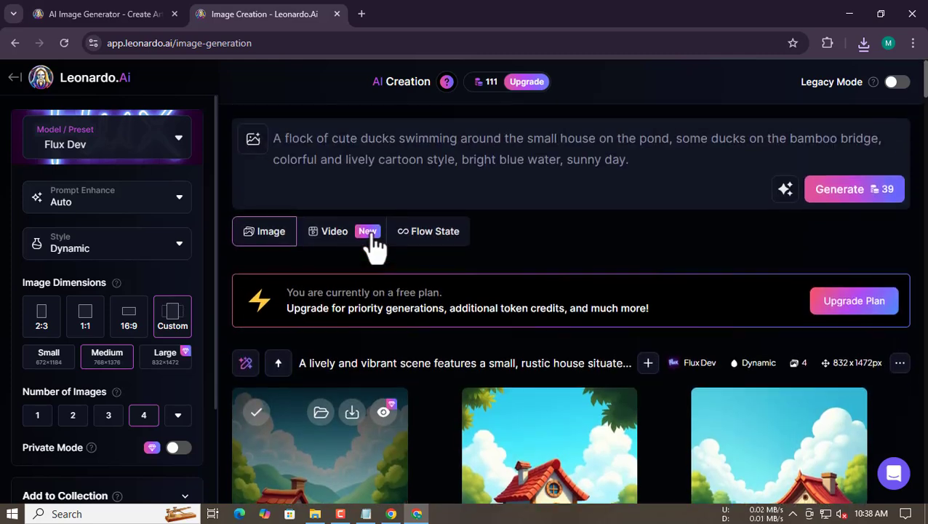
pyautogui.click(640, 161)
pyautogui.hotkey('ctrl', 'a')
pyautogui.hotkey('ctrl', 'v')
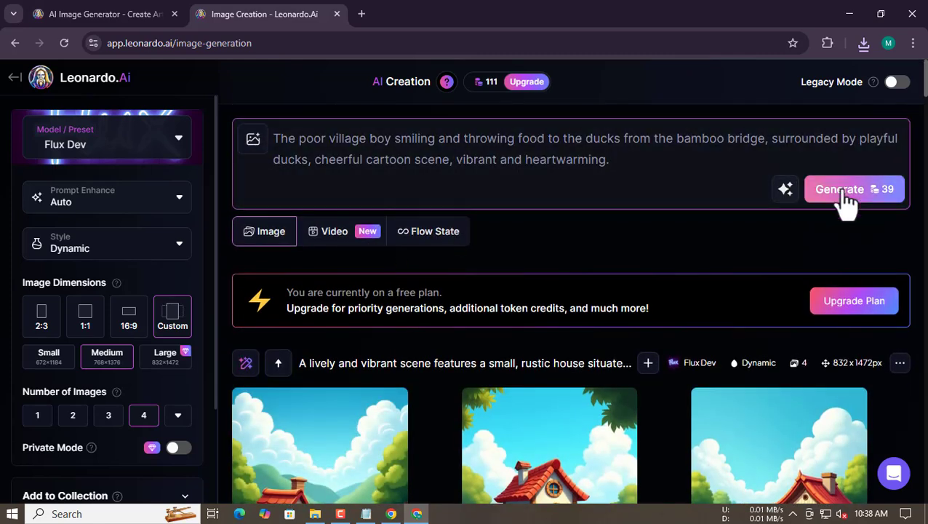
pyautogui.click(838, 195)
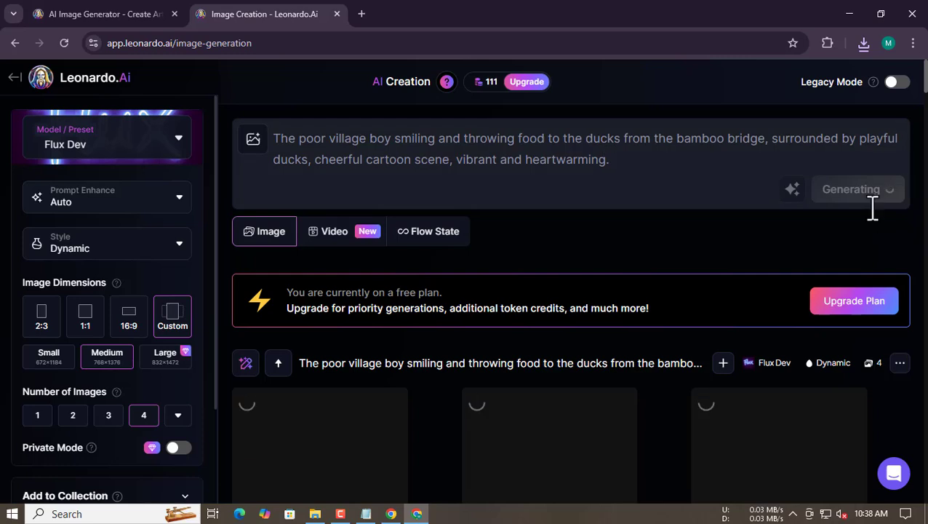
# Download all four generated images of the boy feeding ducks from the bamboo bridge
pyautogui.scroll(-1, 452, 269)
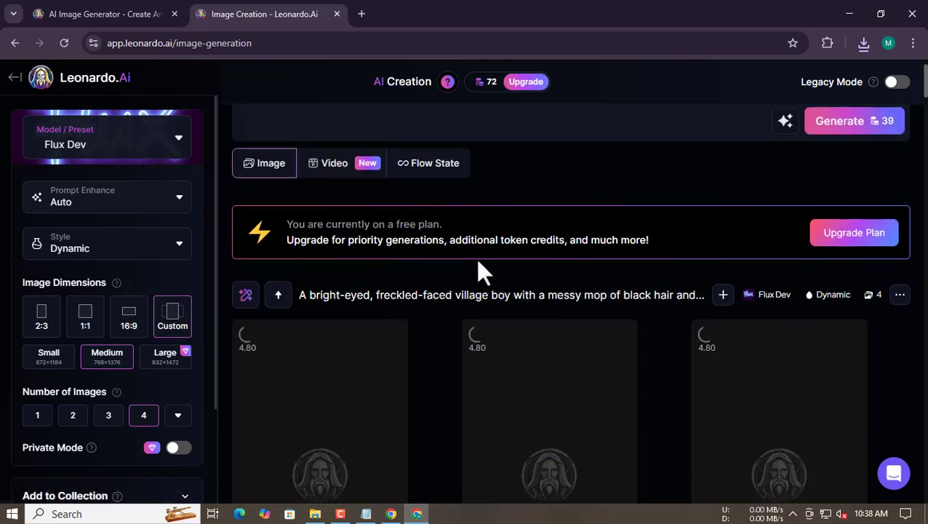
pyautogui.scroll(-2, 476, 258)
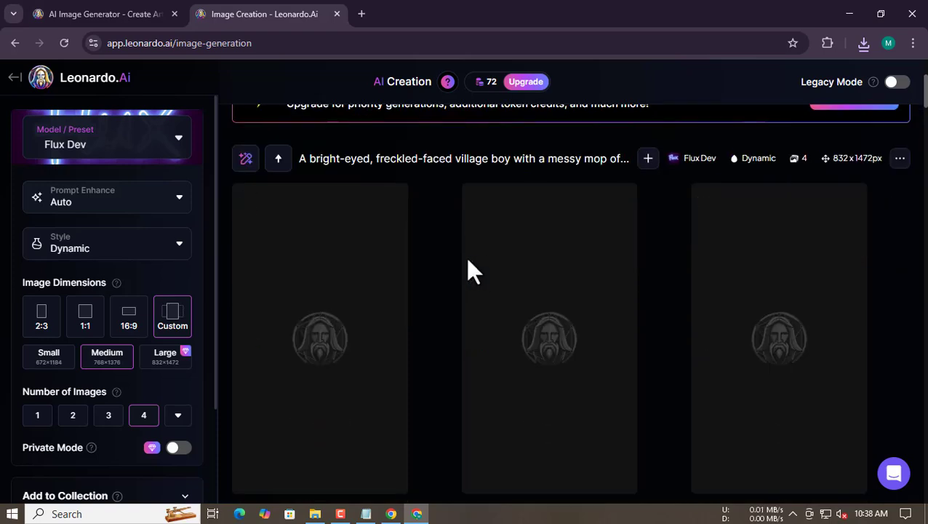
pyautogui.moveTo(742, 265)
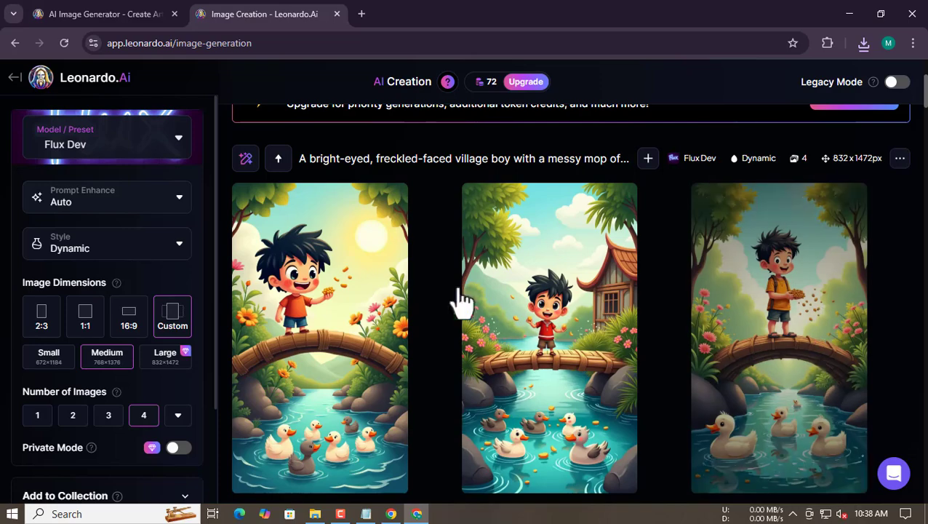
pyautogui.moveTo(366, 246)
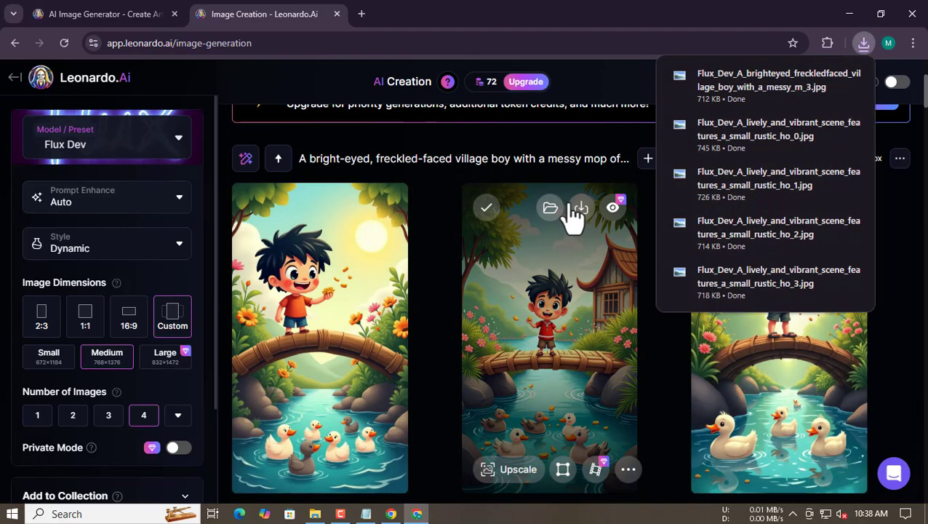
pyautogui.click(581, 208)
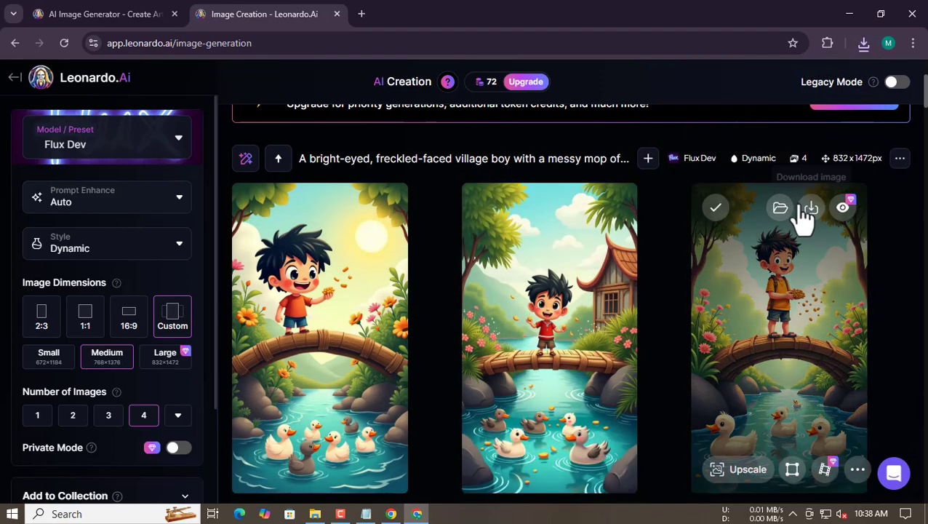
pyautogui.click(809, 209)
pyautogui.scroll(-3, 508, 234)
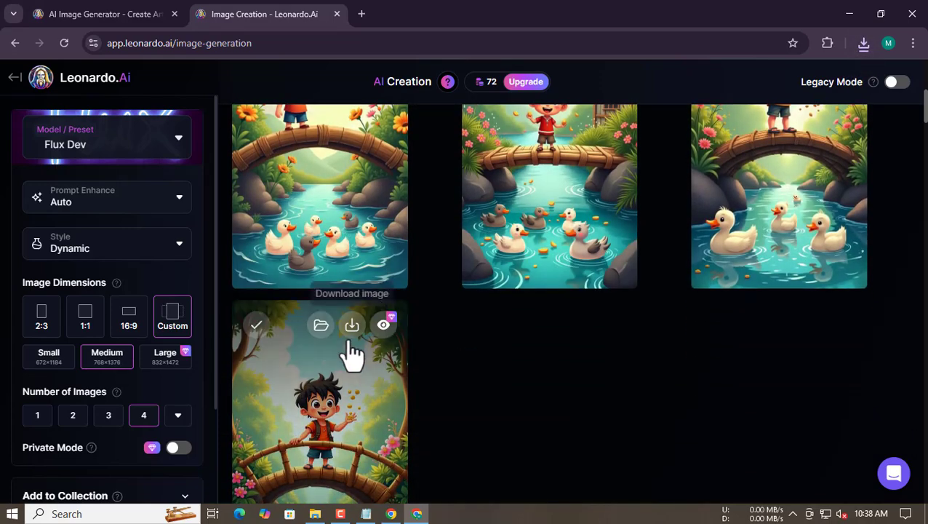
pyautogui.click(352, 326)
# Switch to the ChatGPT conversation and copy the English prompt for scene 6, Selling Eggs at the Market
pyautogui.click(391, 514)
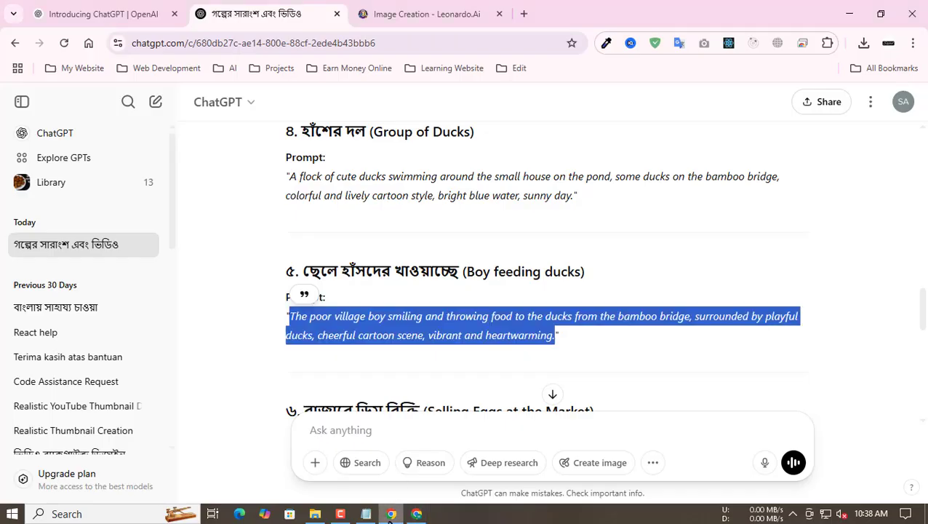
pyautogui.scroll(-2, 405, 301)
pyautogui.click(362, 252)
pyautogui.scroll(-1, 357, 247)
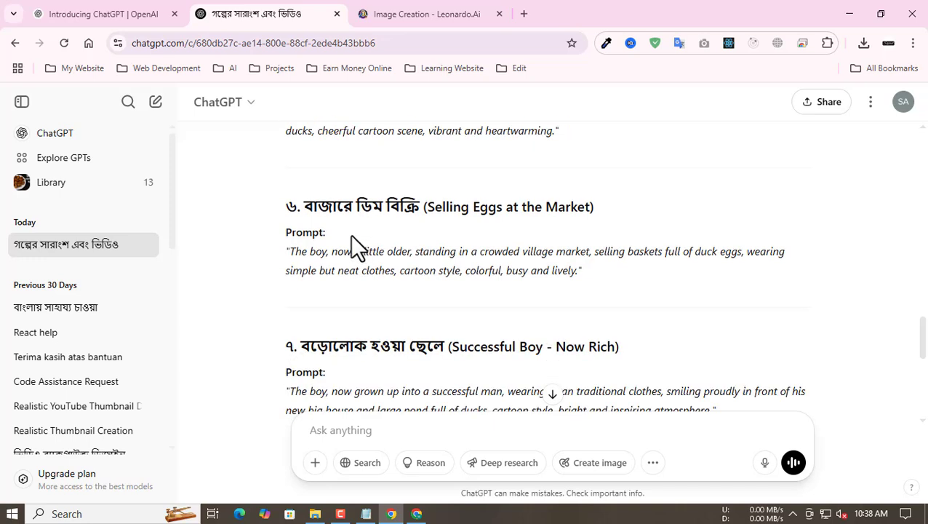
pyautogui.moveTo(294, 255); pyautogui.dragTo(582, 276)
pyautogui.hotkey('ctrl', 'c')
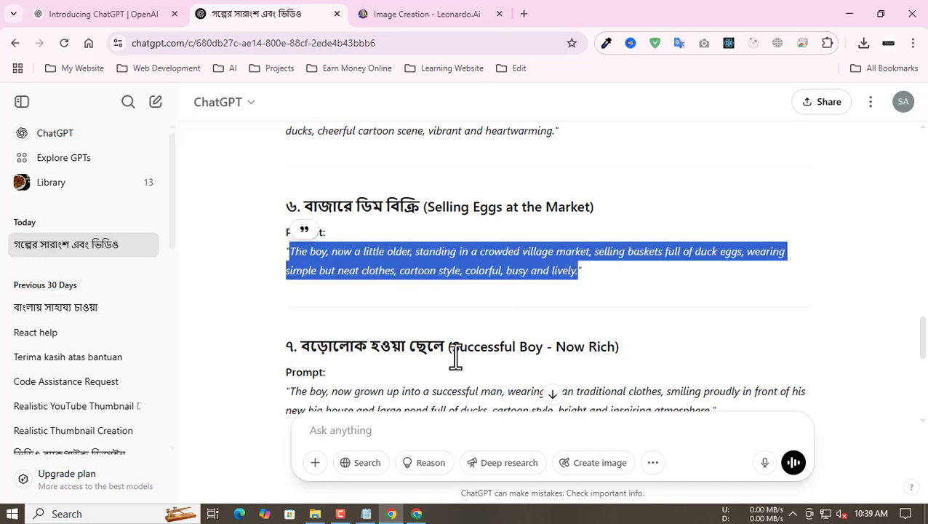
# In the second profile's Leonardo.Ai window, replace the duck-feeding prompt with the Selling Eggs at the Market prompt and generate four images
pyautogui.click(414, 513)
pyautogui.scroll(3, 555, 315)
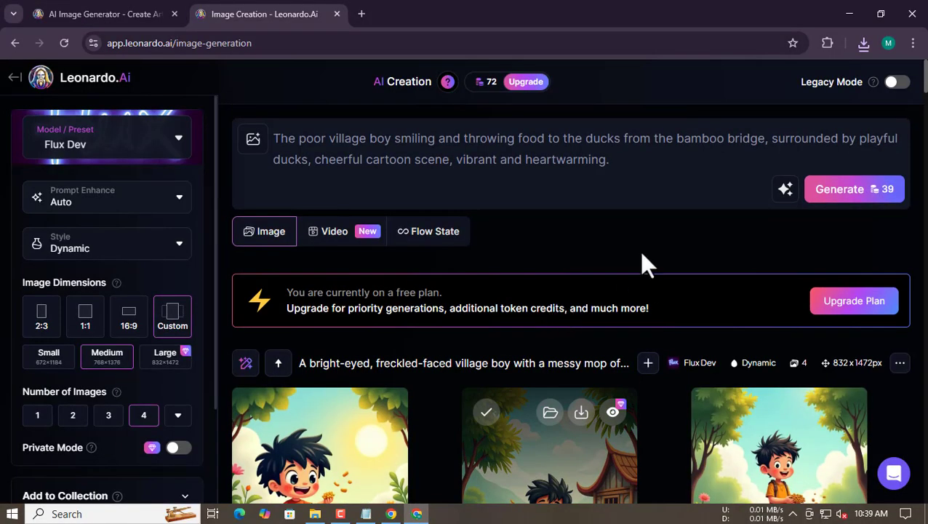
pyautogui.click(582, 166)
pyautogui.hotkey('ctrl', 'a')
pyautogui.hotkey('ctrl', 'v')
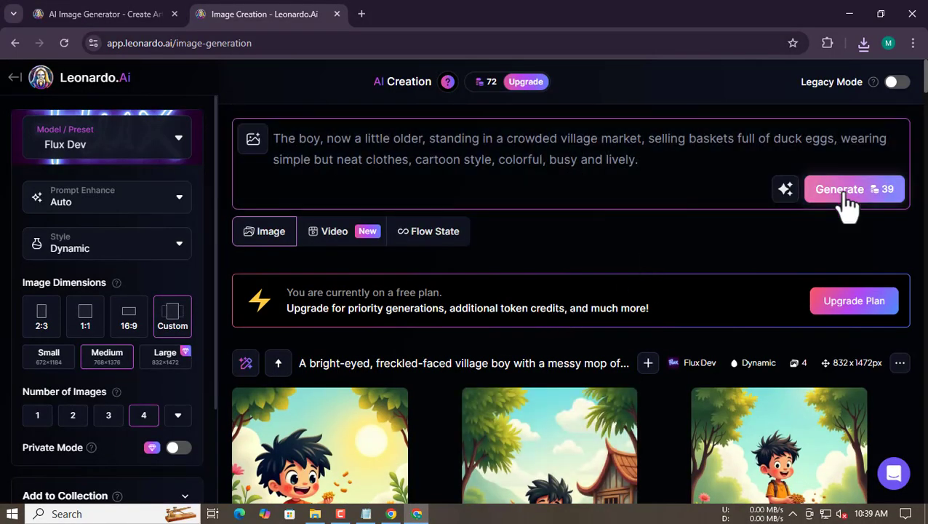
pyautogui.click(840, 192)
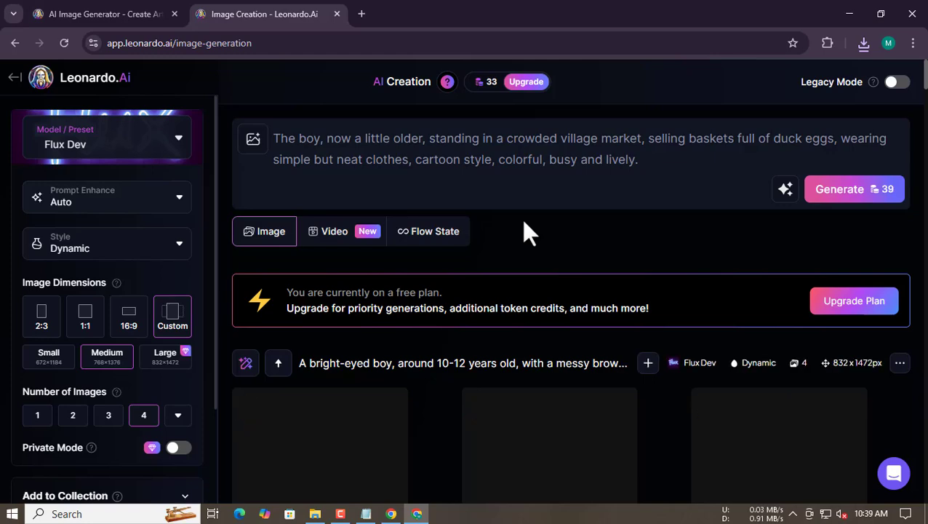
# Download all four generated images of the boy selling duck eggs at the market
pyautogui.scroll(-3, 523, 222)
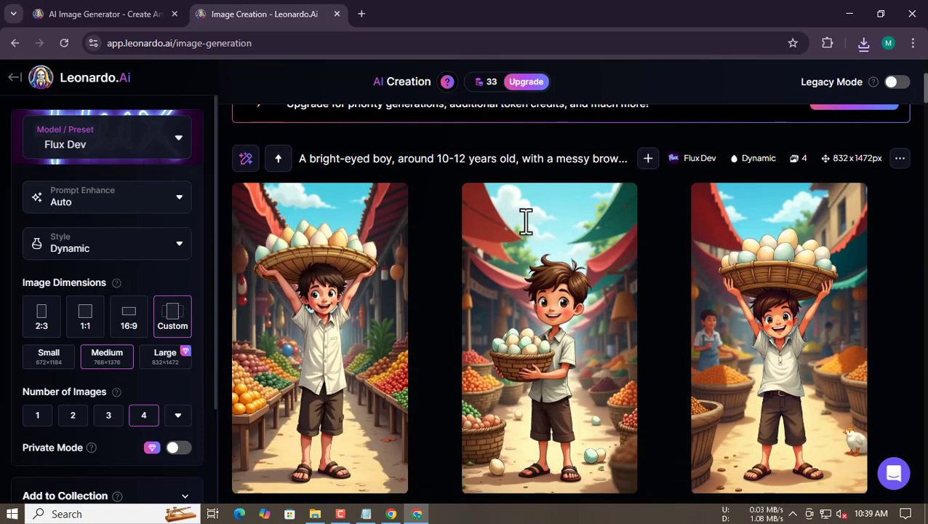
pyautogui.moveTo(352, 225)
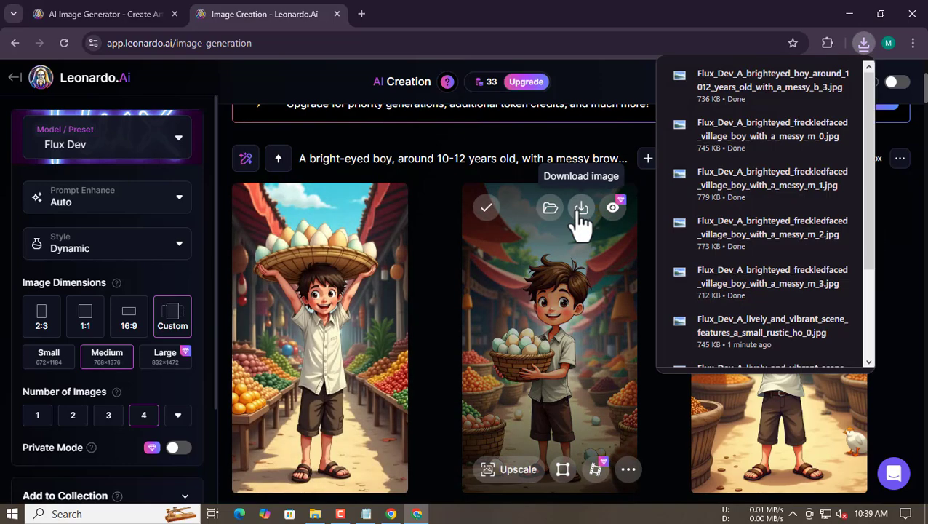
pyautogui.click(581, 225)
pyautogui.click(814, 214)
pyautogui.scroll(-3, 482, 262)
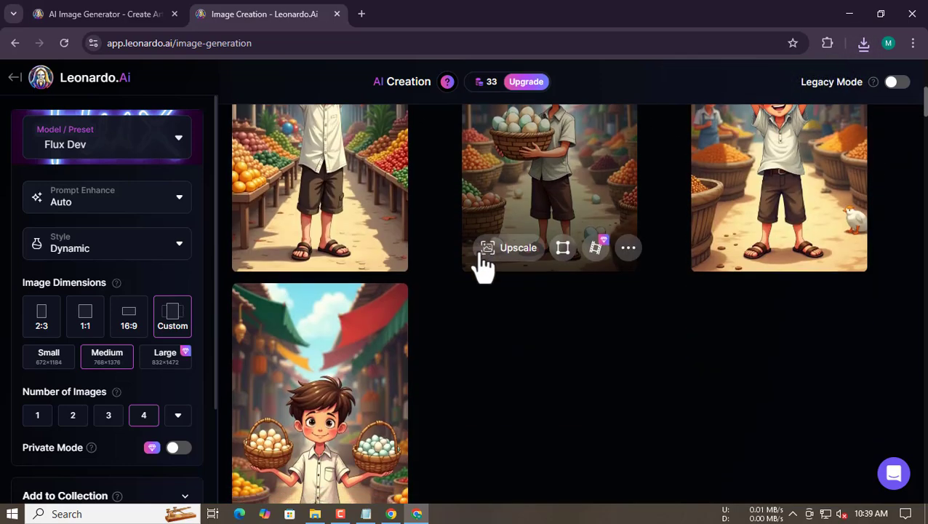
pyautogui.click(350, 259)
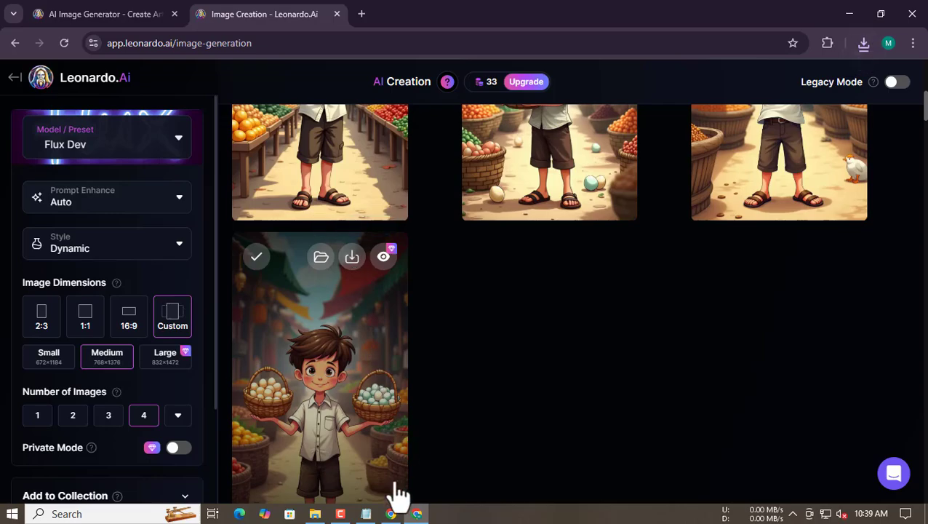
# Switch to the ChatGPT conversation and copy the English prompt for scene 7, Successful Boy - Now Rich
pyautogui.click(391, 513)
pyautogui.scroll(-1, 396, 233)
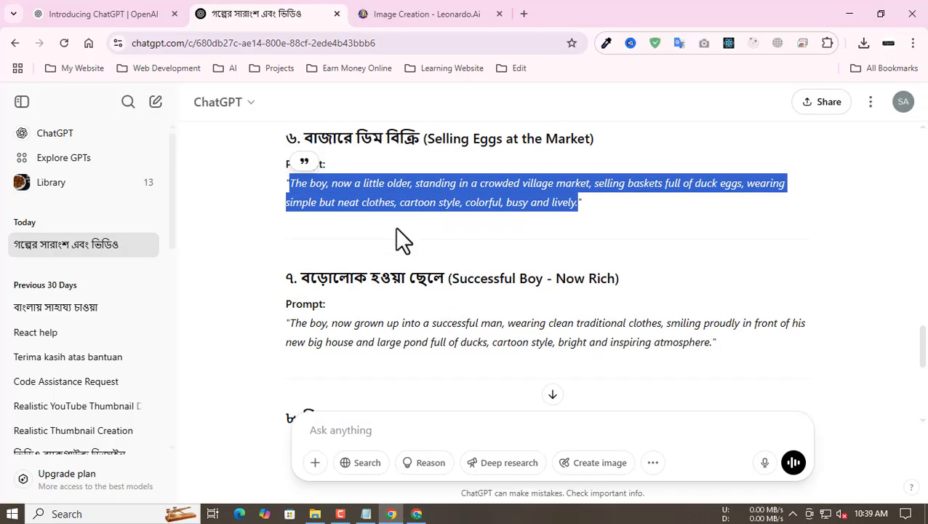
pyautogui.scroll(-1, 396, 229)
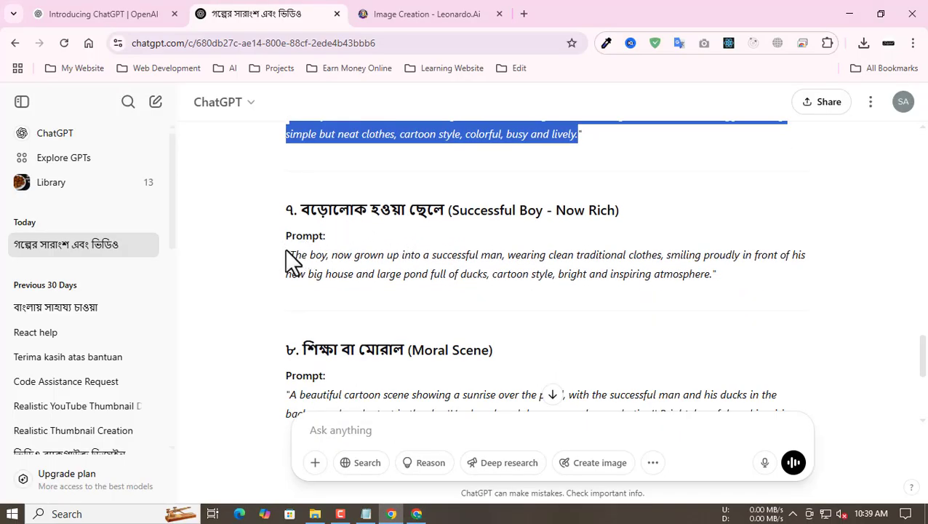
pyautogui.moveTo(291, 256); pyautogui.dragTo(712, 284)
pyautogui.hotkey('ctrl', 'c')
pyautogui.scroll(-2, 517, 256)
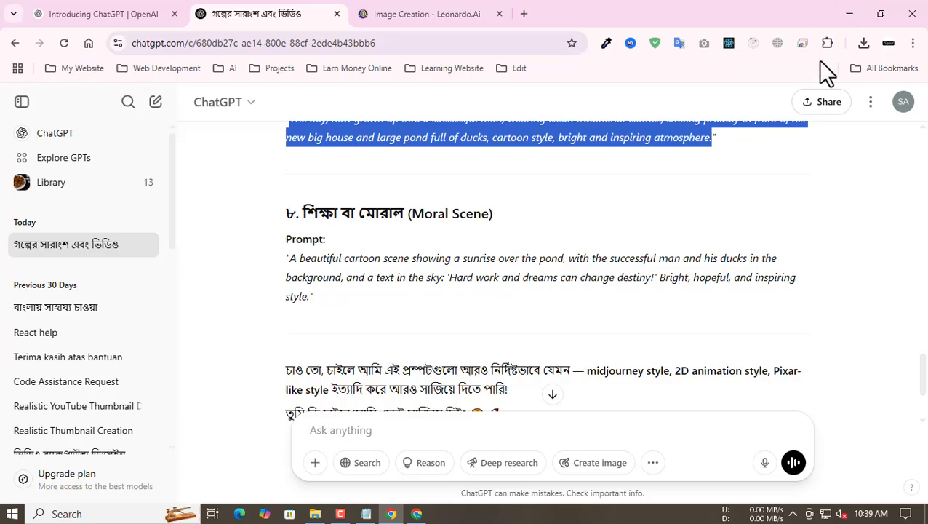
# Minimize both browser windows and open a maximized Chrome window with another profile from the desktop
pyautogui.click(851, 13)
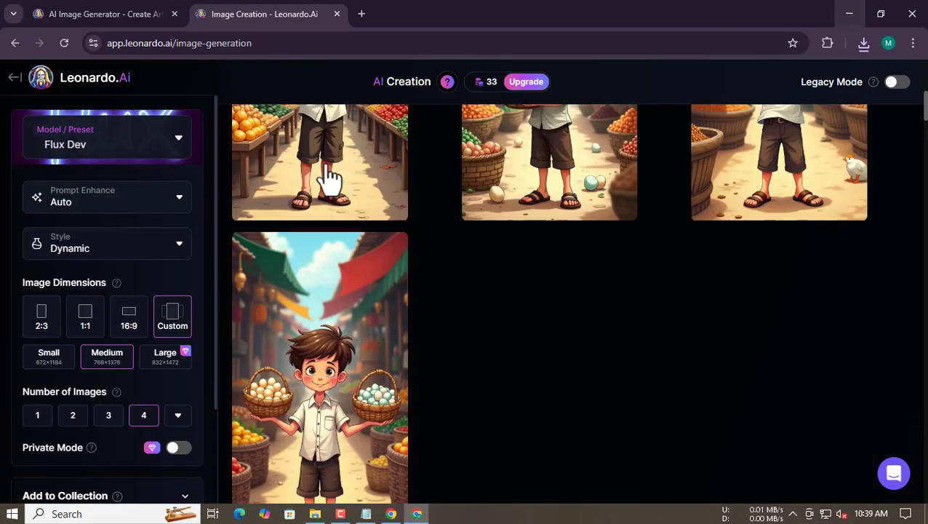
pyautogui.click(848, 12)
pyautogui.doubleClick(91, 224)
pyautogui.click(669, 19)
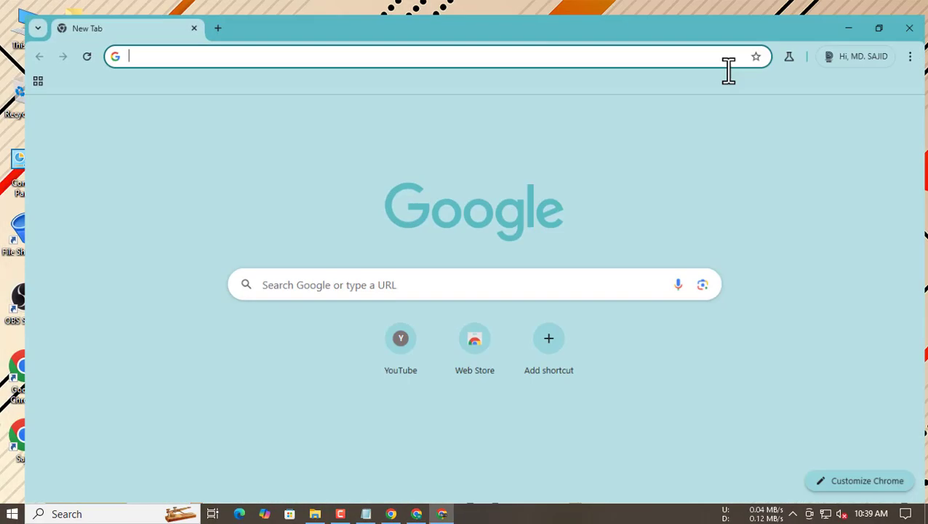
# Search Google for leonardo ai, open the official Leonardo AI site and go to its sign-up and login page
pyautogui.click(225, 43)
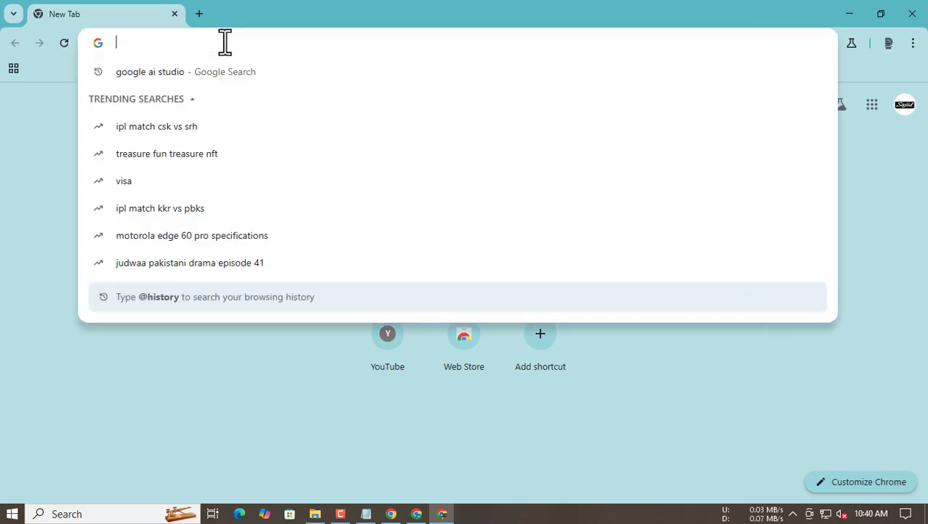
pyautogui.write('le')
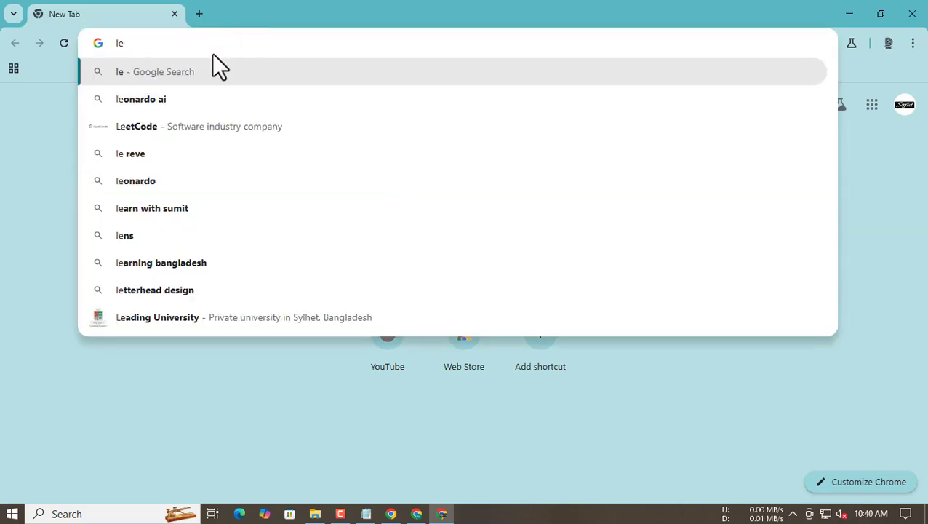
pyautogui.click(159, 108)
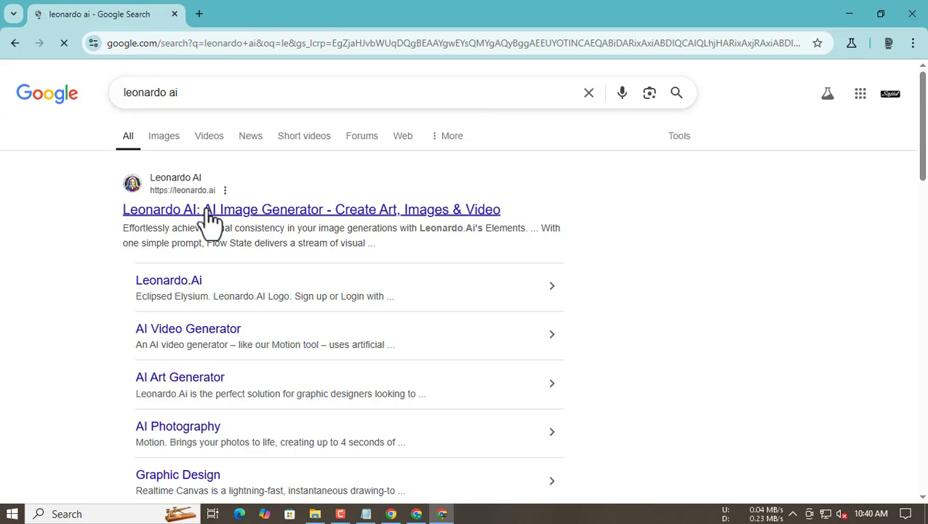
pyautogui.click(211, 215)
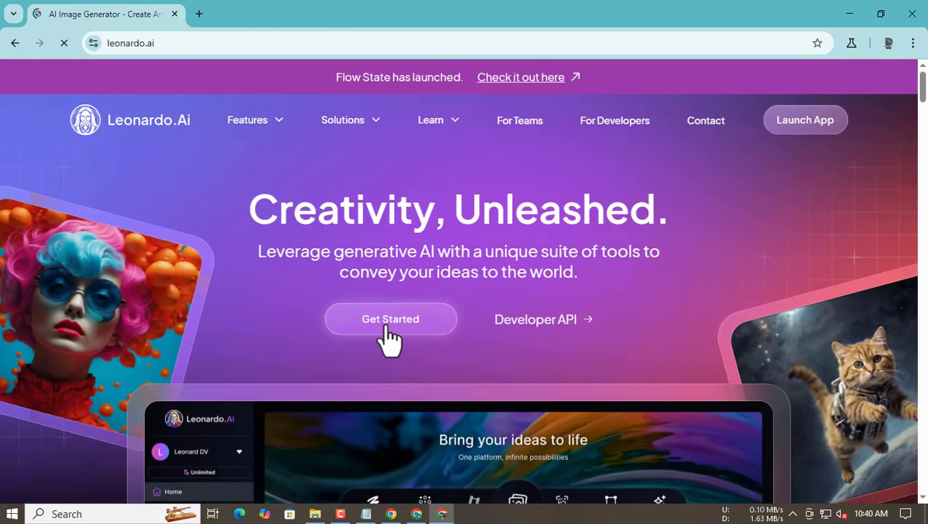
pyautogui.click(386, 326)
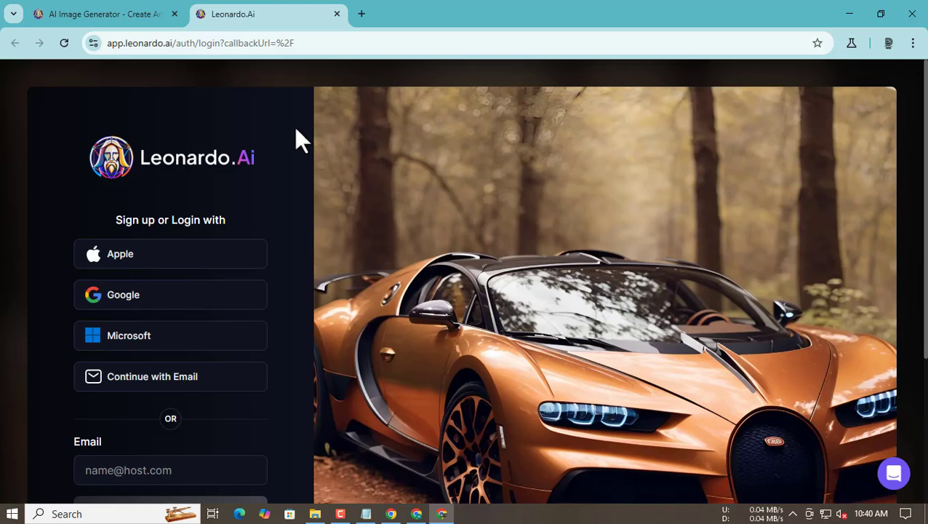
# Sign in to Leonardo.Ai with this profile's Google account and approve the access
pyautogui.click(171, 300)
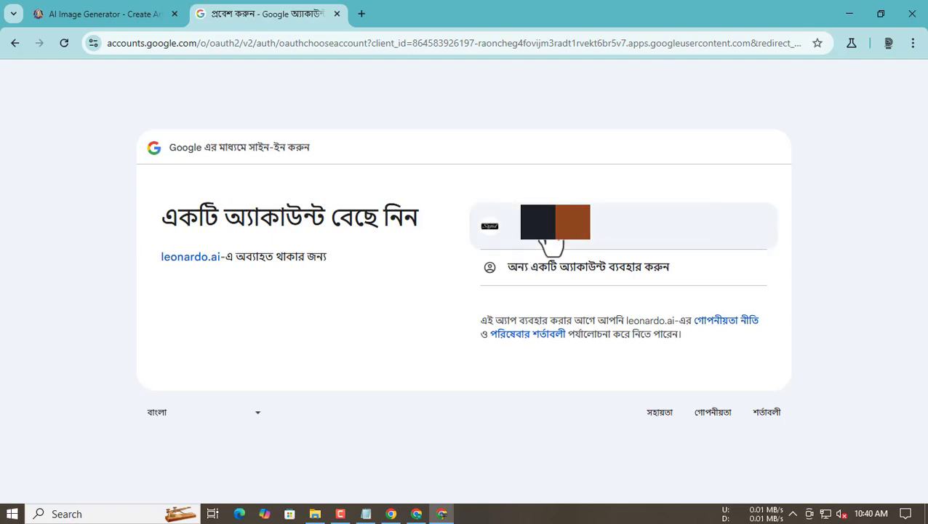
pyautogui.click(544, 237)
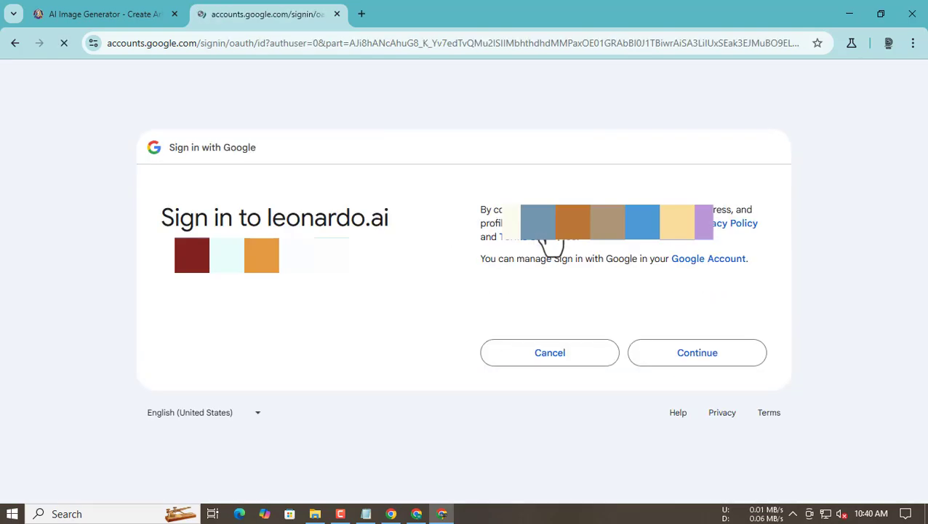
pyautogui.click(712, 355)
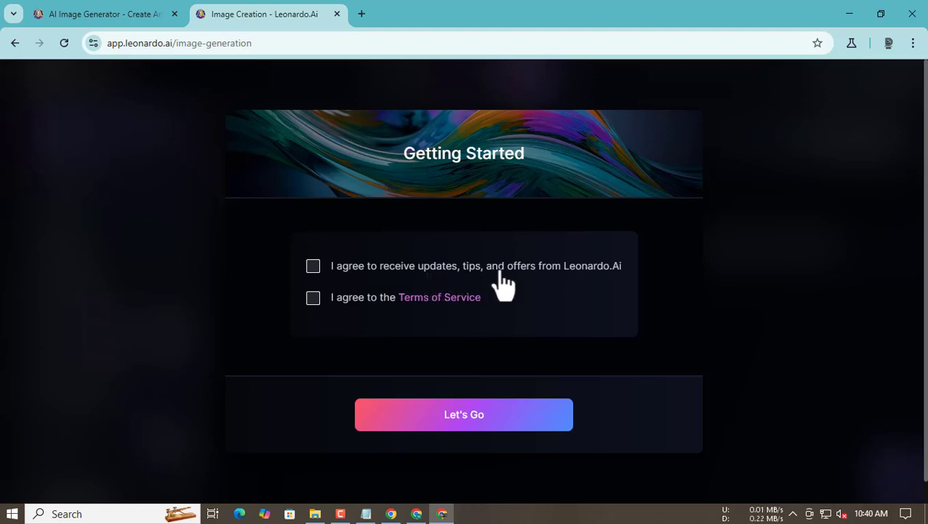
# Agree to the Terms of Service only, enter the Image Creation page and dismiss the quick tour
pyautogui.click(314, 300)
pyautogui.click(420, 419)
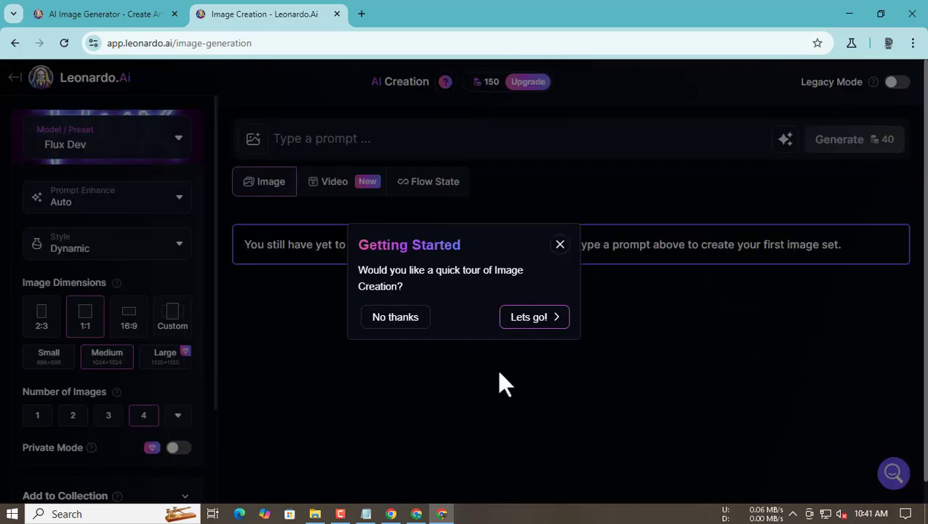
pyautogui.click(561, 245)
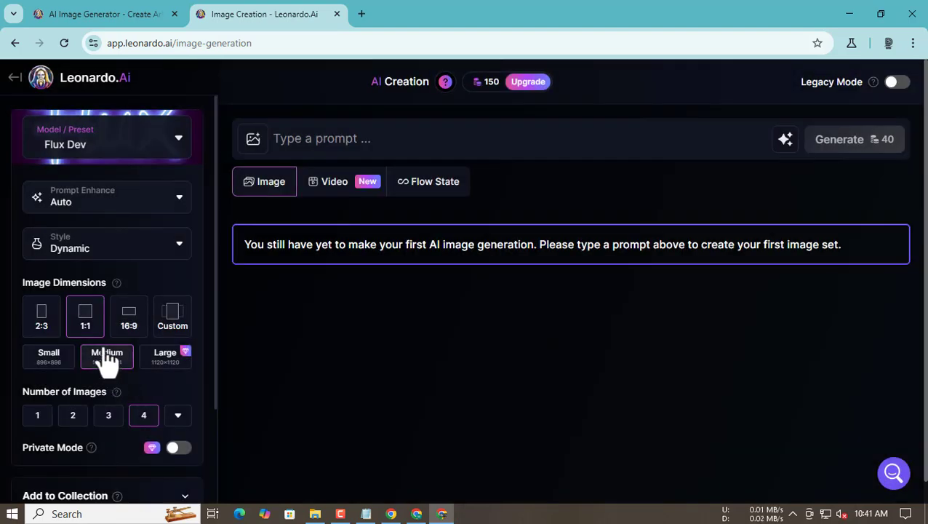
# Set custom image dimensions to the TikTok (9:16) aspect ratio and close the dimension settings
pyautogui.click(172, 327)
pyautogui.click(380, 343)
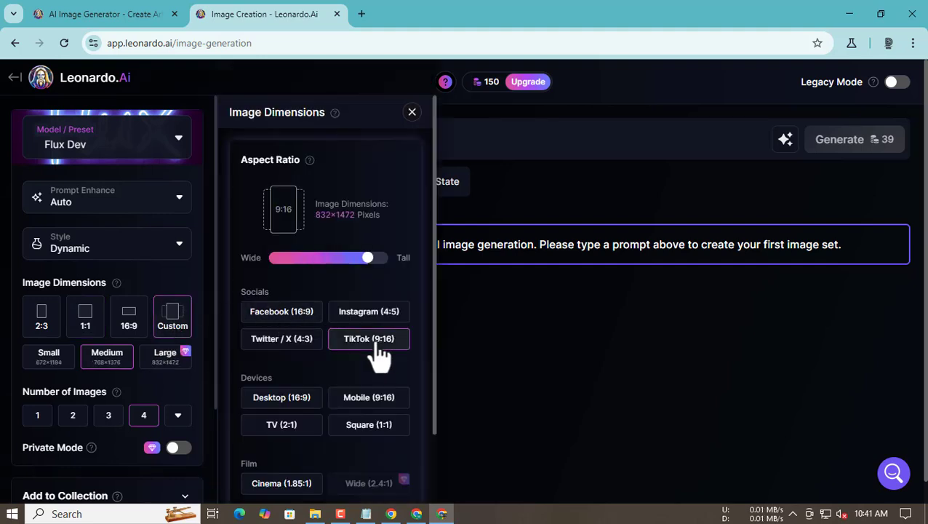
pyautogui.click(411, 113)
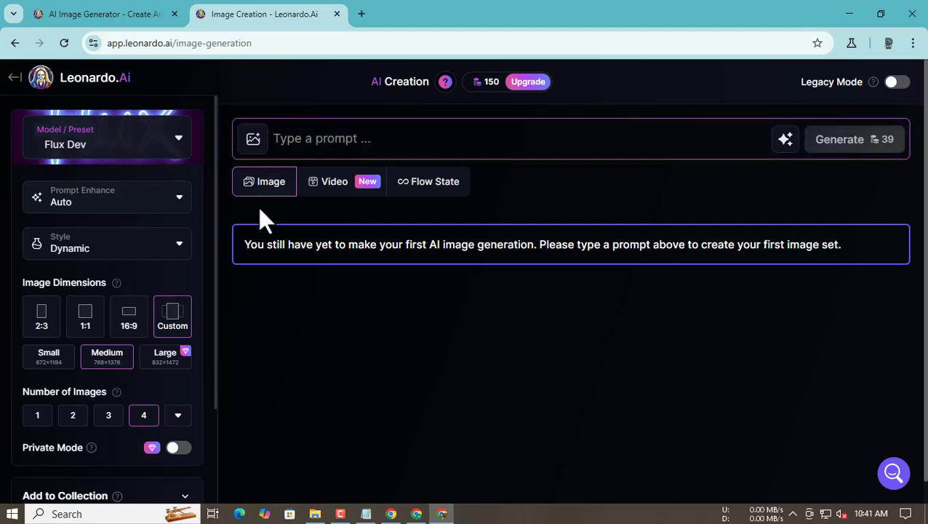
# Paste the Successful Boy - Now Rich prompt and generate four images
pyautogui.hotkey('ctrl', 'v')
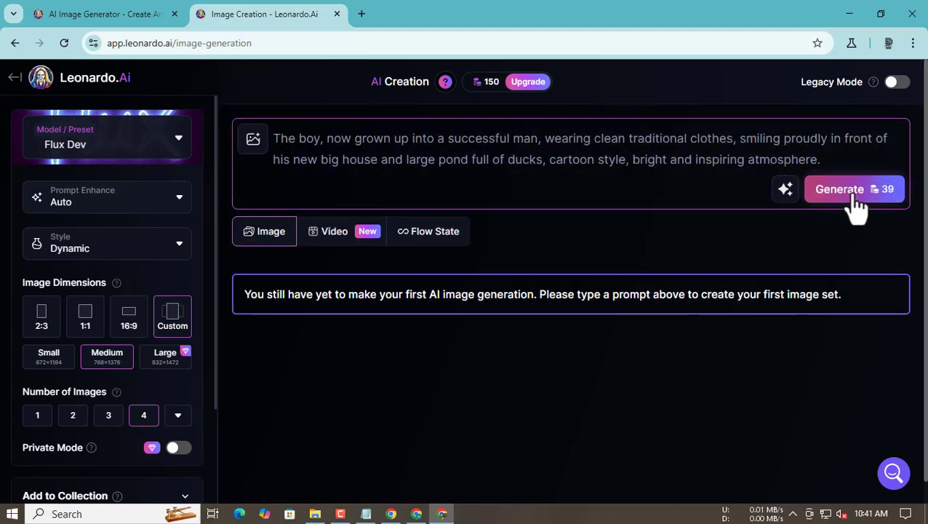
pyautogui.click(856, 190)
pyautogui.scroll(-2, 707, 267)
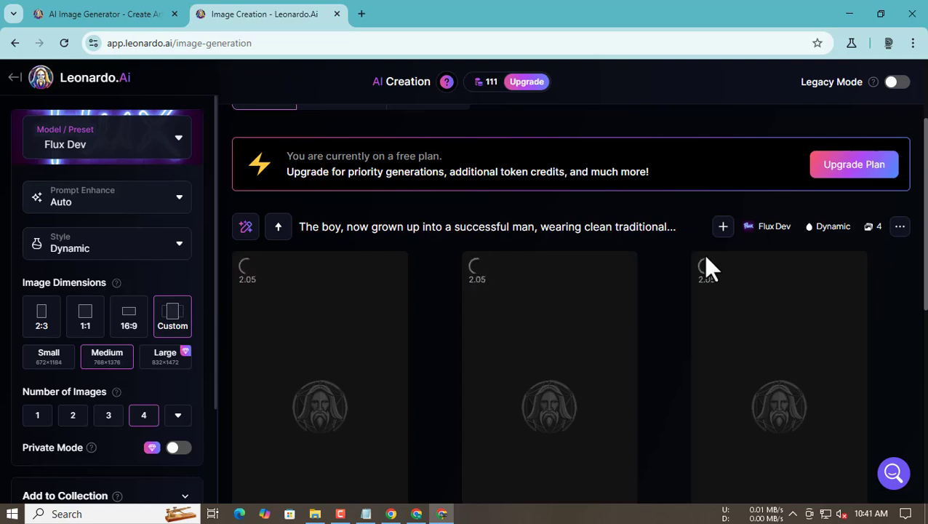
# Download all four generated images of the successful boy in front of his house and duck pond
pyautogui.scroll(-1, 694, 261)
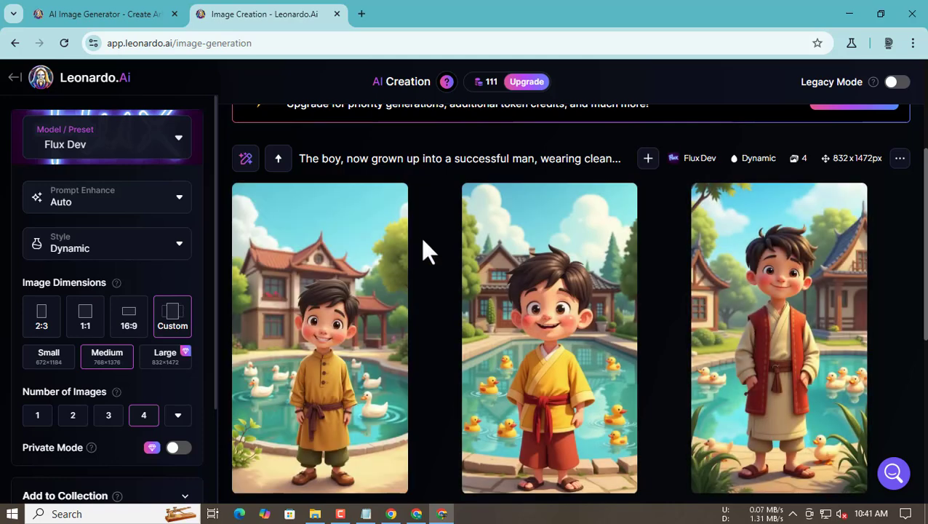
pyautogui.click(352, 216)
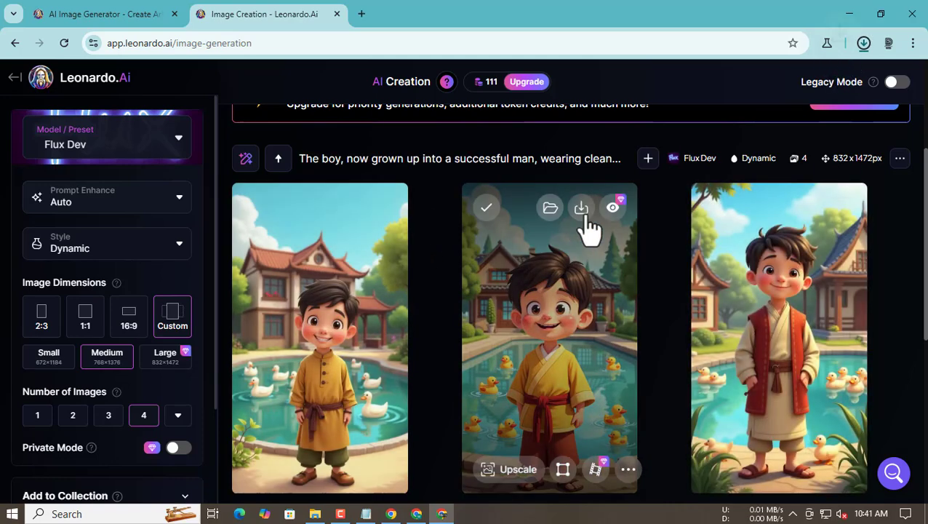
pyautogui.click(582, 218)
pyautogui.click(813, 208)
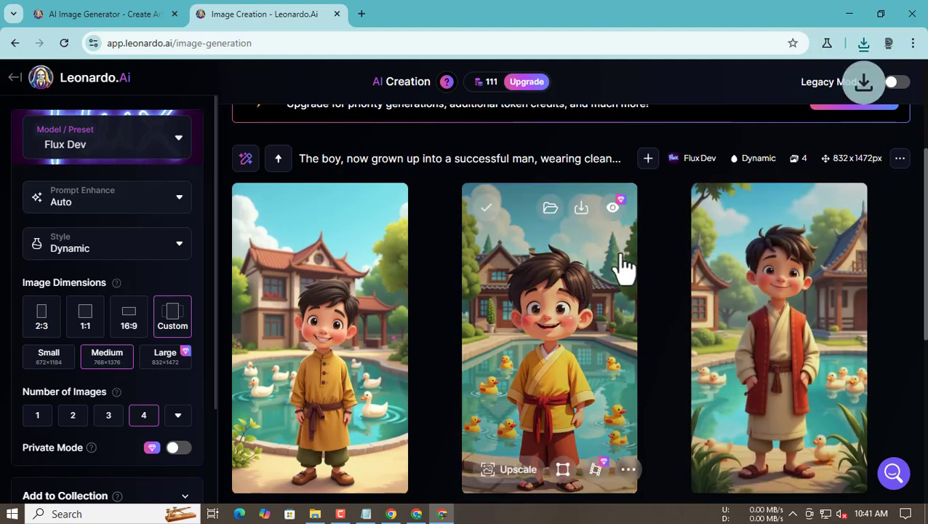
pyautogui.scroll(-3, 620, 269)
pyautogui.scroll(-1, 375, 311)
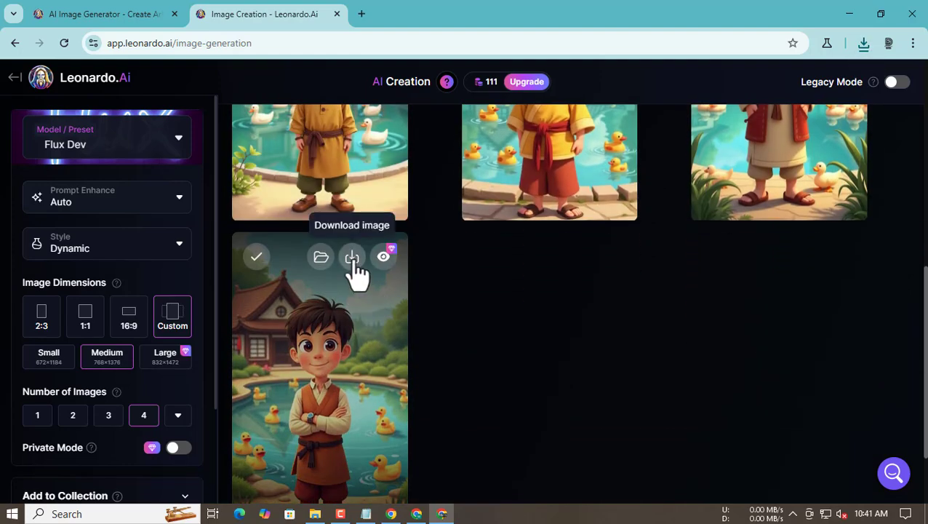
pyautogui.click(352, 258)
# Copy the Moral Scene prompt from ChatGPT, replace the prompt in Leonardo.Ai with it and generate four images
pyautogui.click(393, 514)
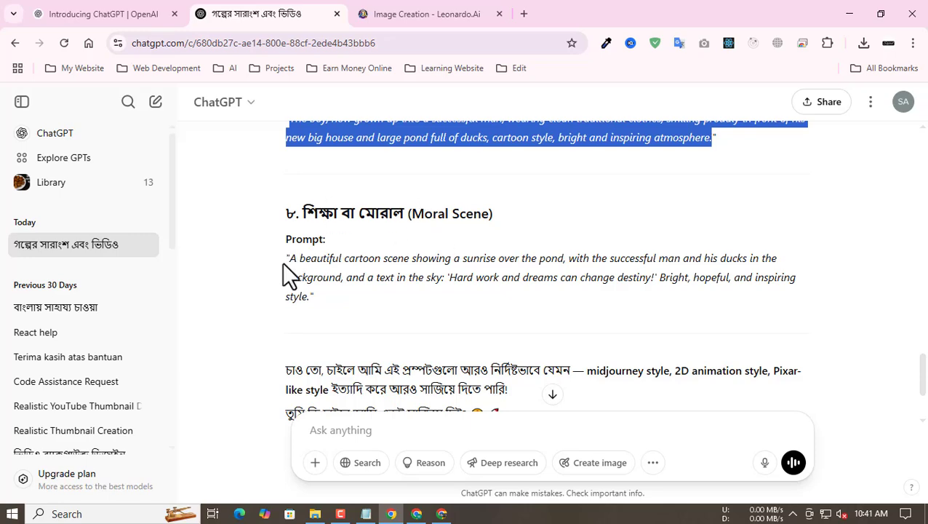
pyautogui.moveTo(293, 259); pyautogui.dragTo(311, 296)
pyautogui.hotkey('ctrl', 'c')
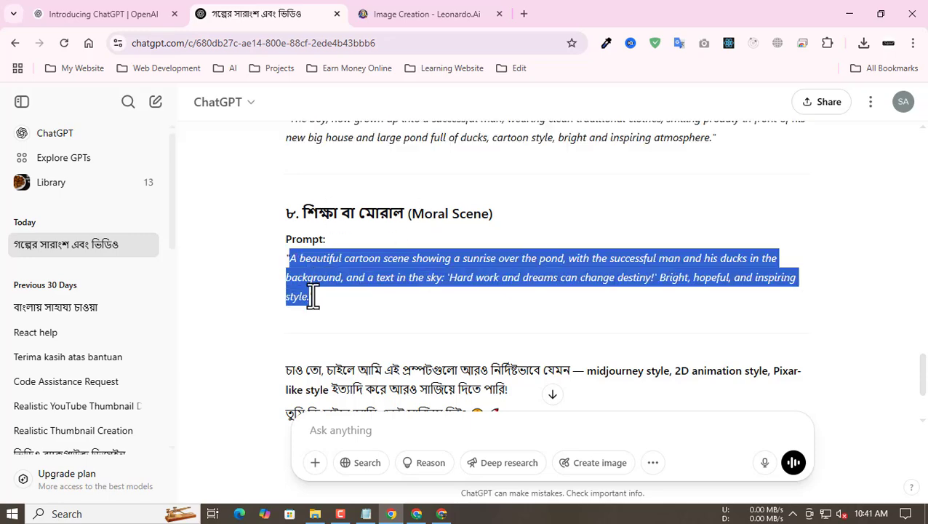
pyautogui.hotkey('alt', 'Tab')
pyautogui.moveTo(820, 162); pyautogui.dragTo(263, 145)
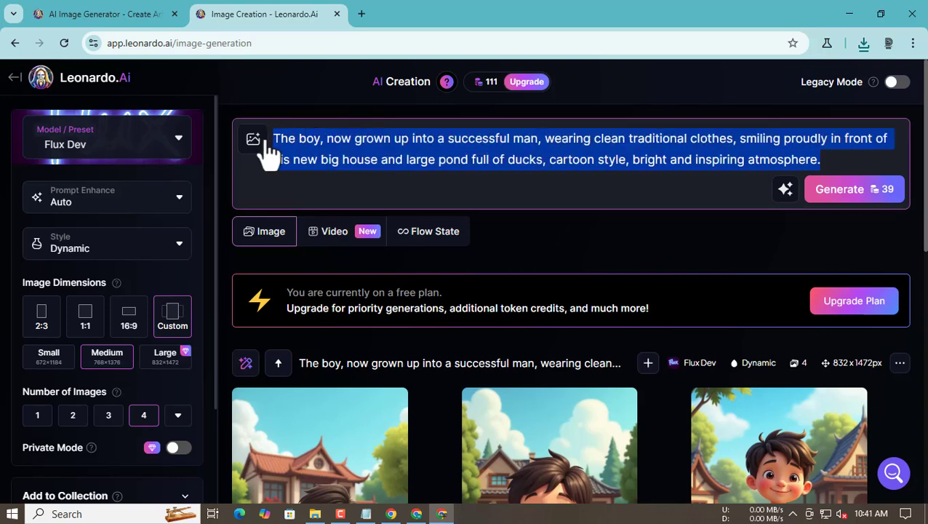
pyautogui.hotkey('ctrl', 'v')
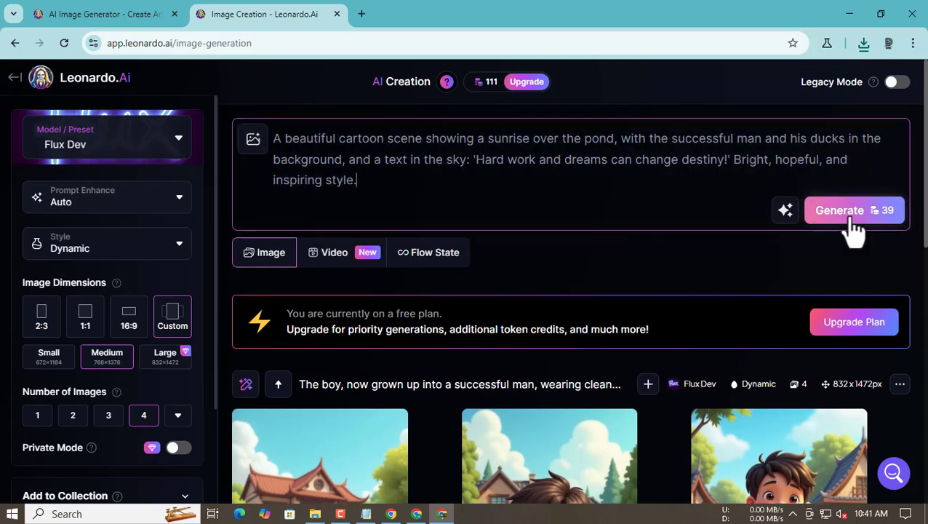
pyautogui.click(854, 225)
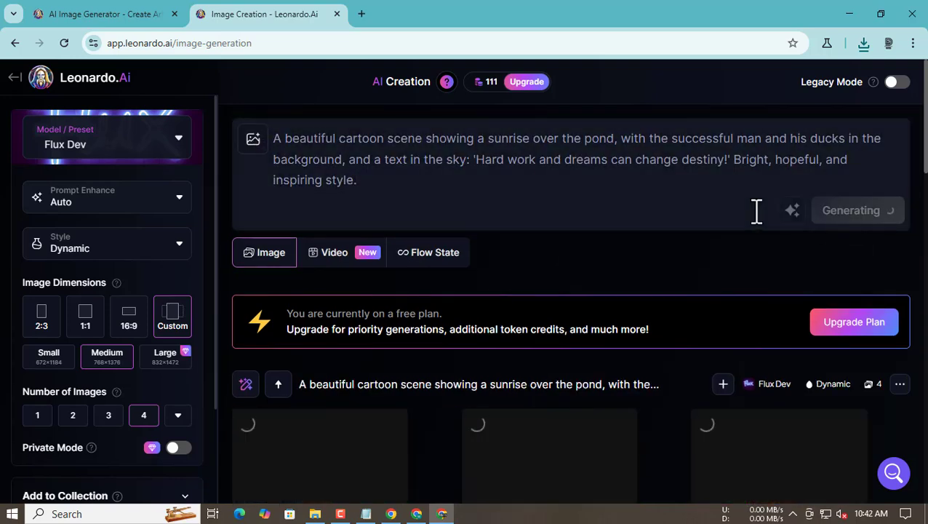
# Download all four generated sunrise images with the "Hard work and dreams can change destiny!" text
pyautogui.scroll(-2, 755, 210)
pyautogui.scroll(-1, 690, 223)
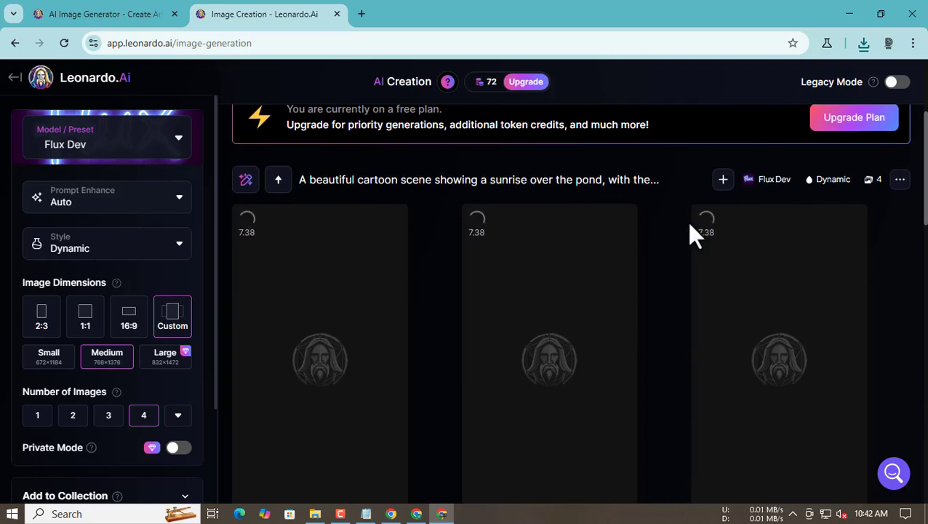
pyautogui.scroll(-1, 691, 234)
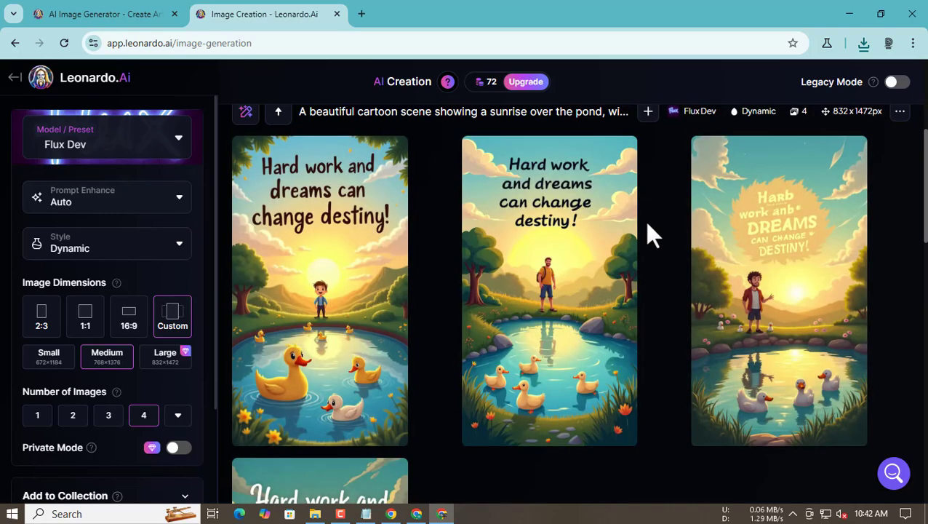
pyautogui.click(352, 161)
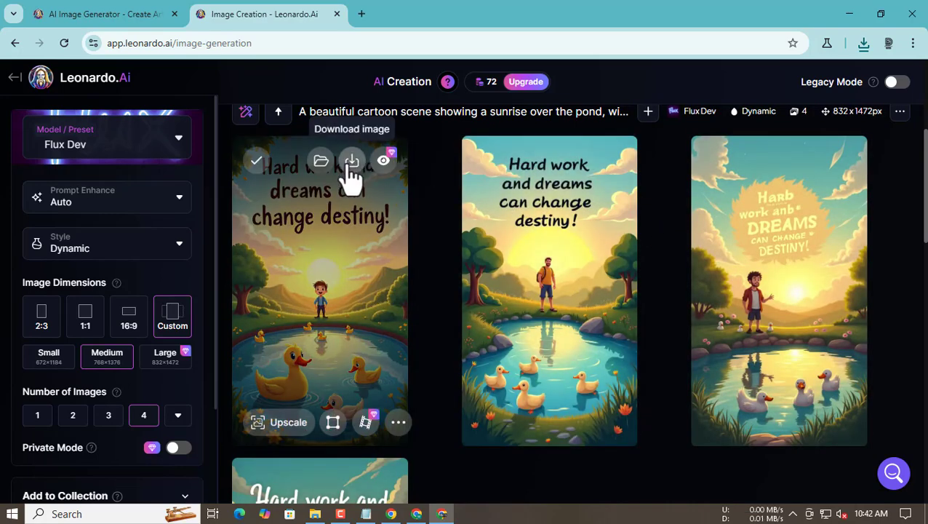
pyautogui.click(582, 164)
pyautogui.click(812, 176)
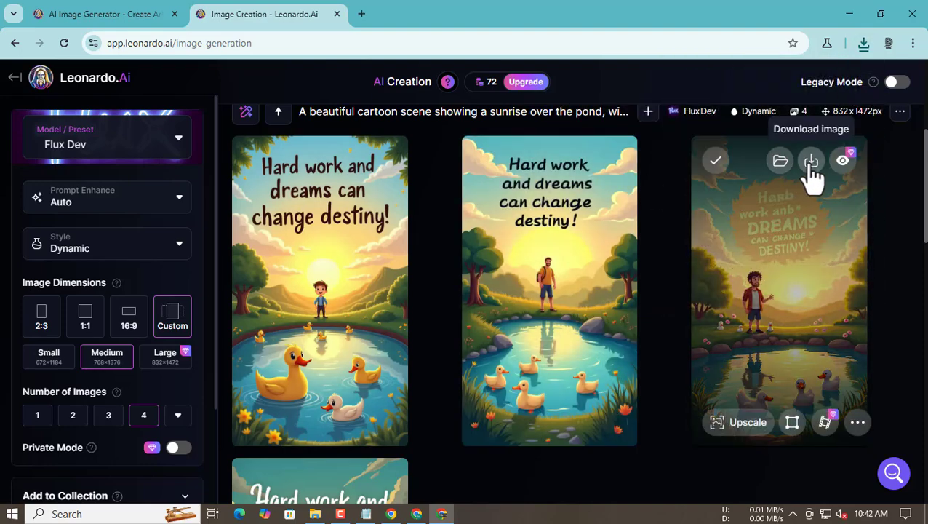
pyautogui.scroll(-2, 575, 240)
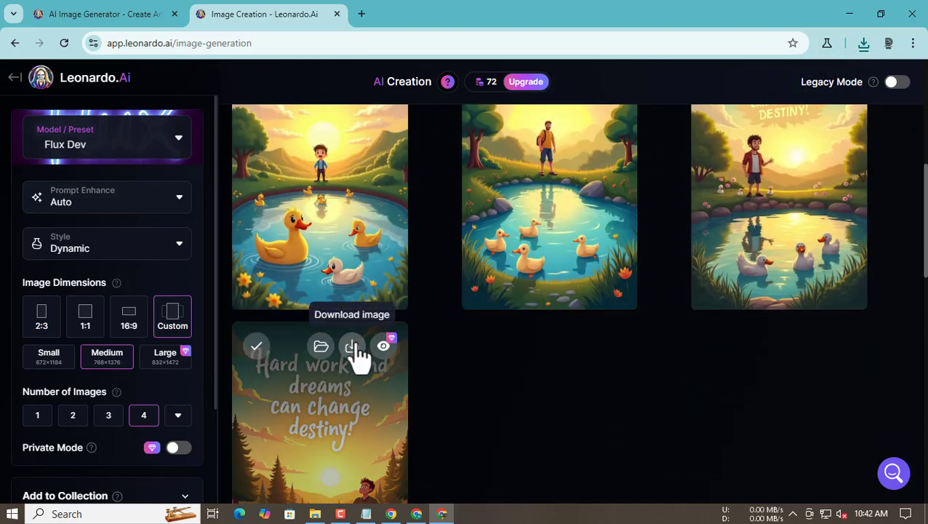
pyautogui.click(358, 343)
# Show the downloaded images in the Downloads folder and review the first three points of the Idya.txt plan in Notepad
pyautogui.click(863, 42)
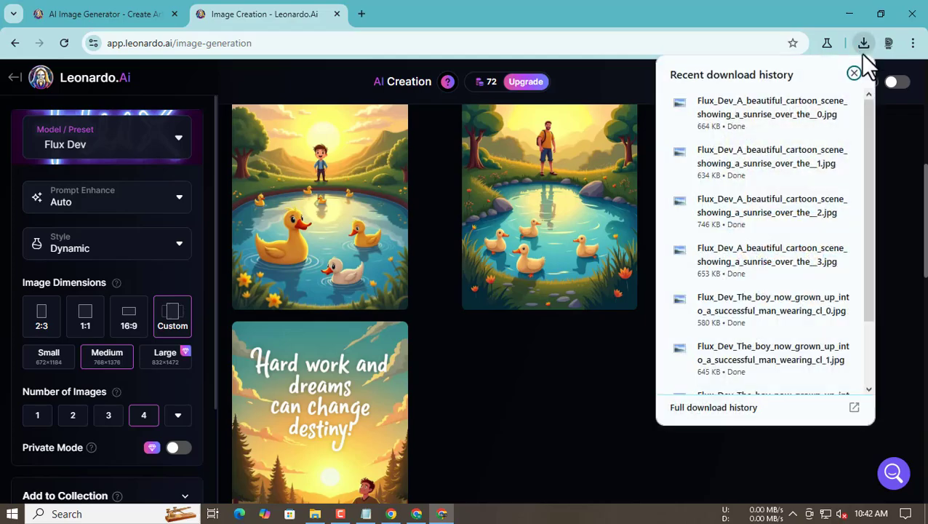
pyautogui.click(814, 104)
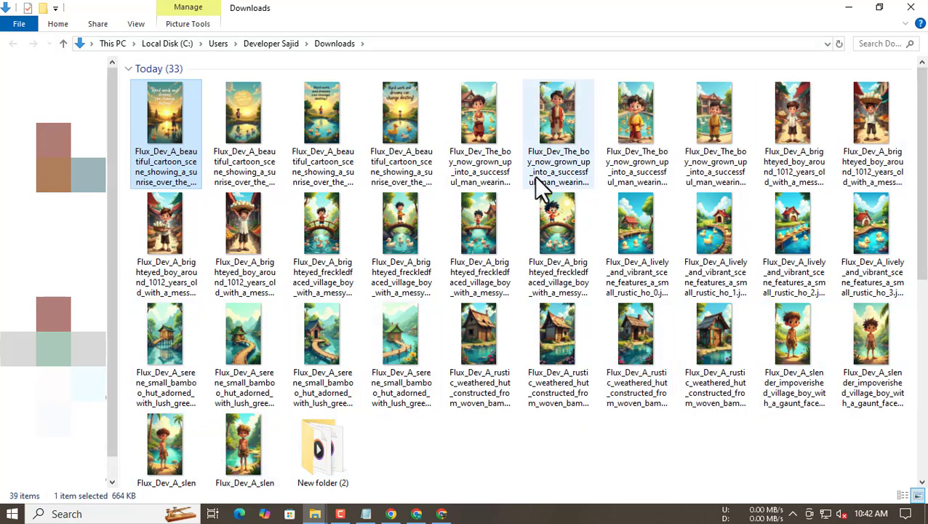
pyautogui.click(370, 514)
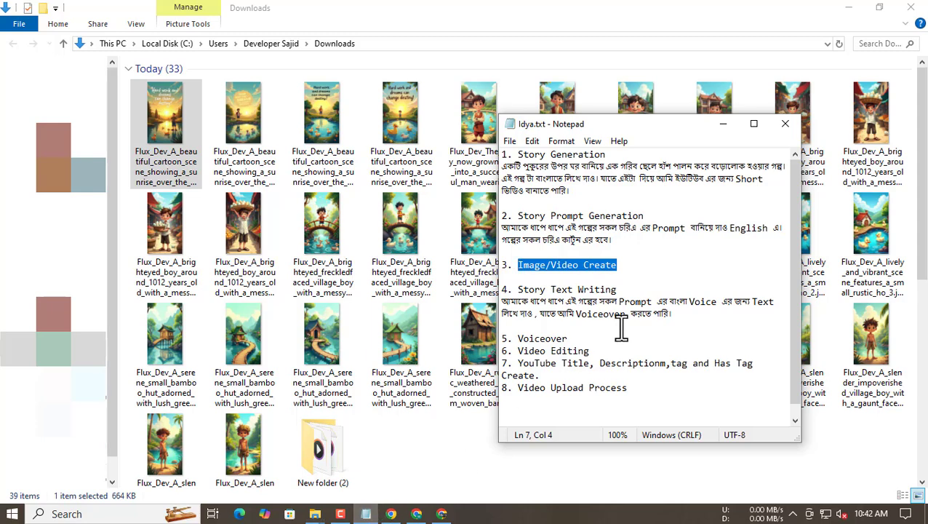
pyautogui.click(639, 269)
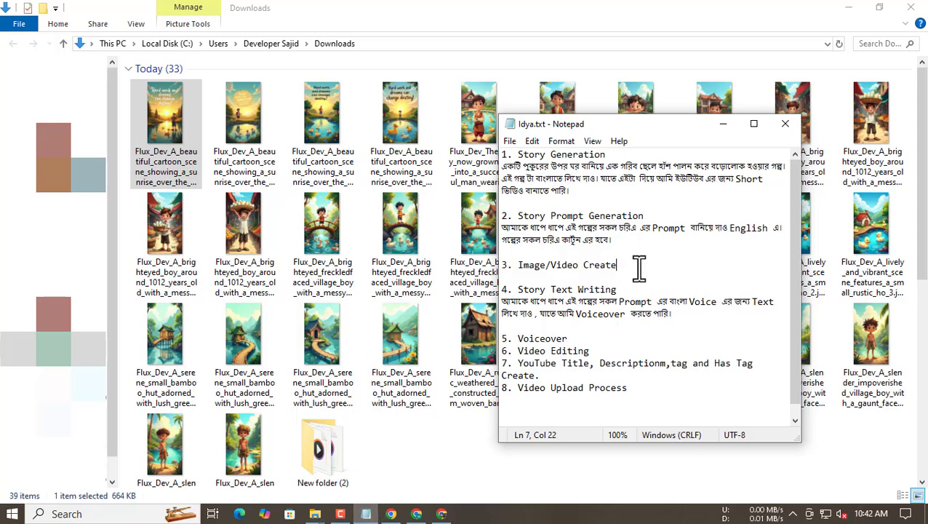
pyautogui.moveTo(640, 269); pyautogui.dragTo(494, 161)
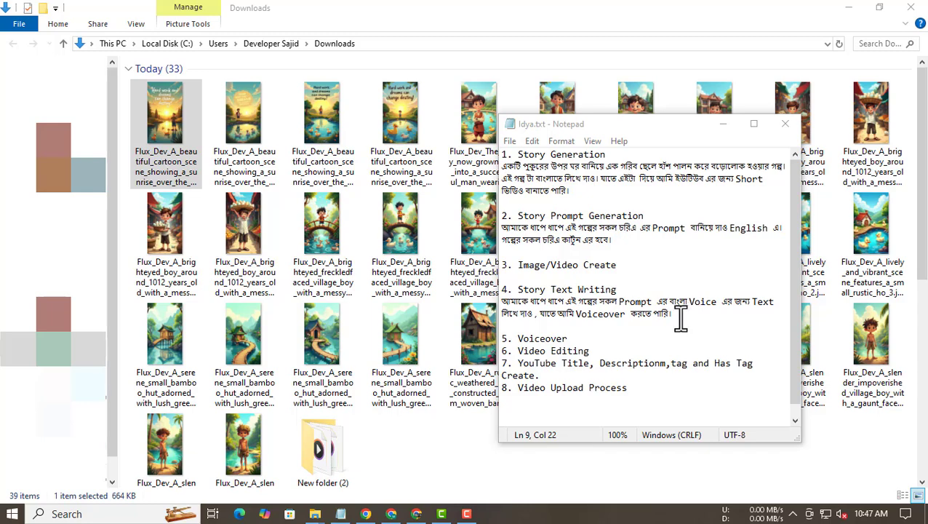
# Copy the Bengali voiceover text request under Story Text Writing in the notes and send it to ChatGPT in the story chat
pyautogui.moveTo(679, 318); pyautogui.dragTo(491, 304)
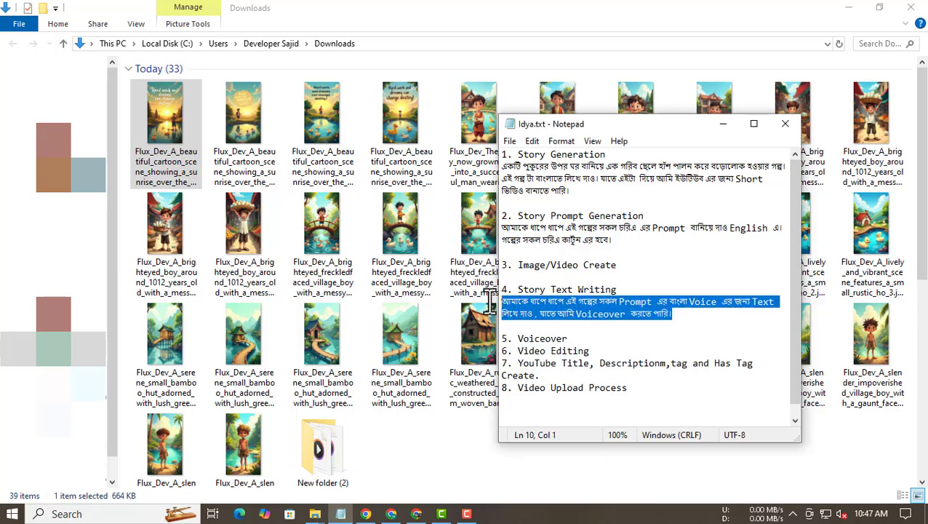
pyautogui.click(366, 513)
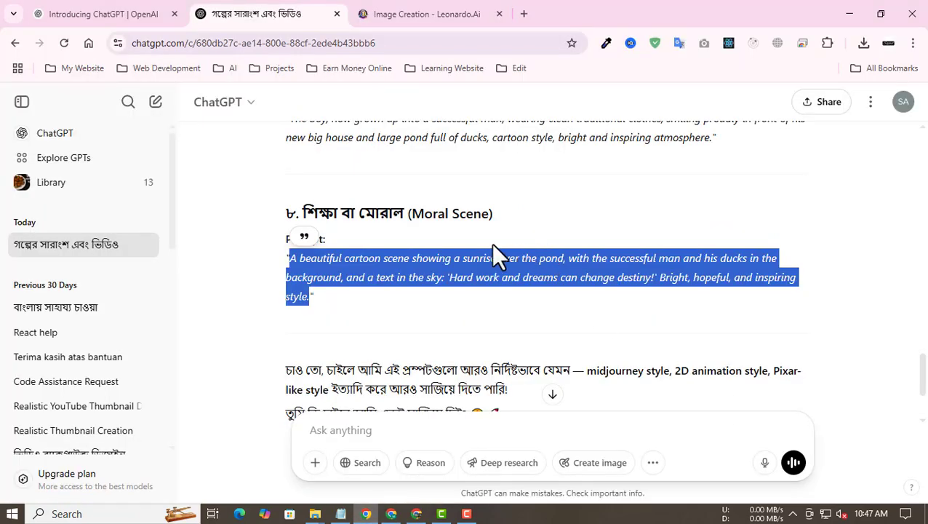
pyautogui.scroll(-2, 491, 247)
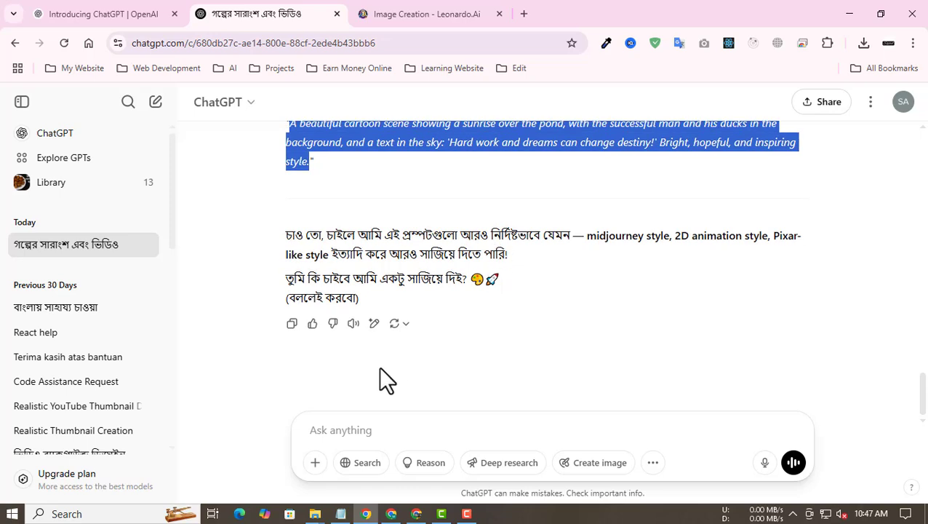
pyautogui.click(348, 429)
pyautogui.write('আমাকে ধাপে ধাপে এই গল্পের সকল Prompt এর বাংলা Voice এর জন্য Text লিখে দাও , যাতে আমি Voiceover করতে পারি।')
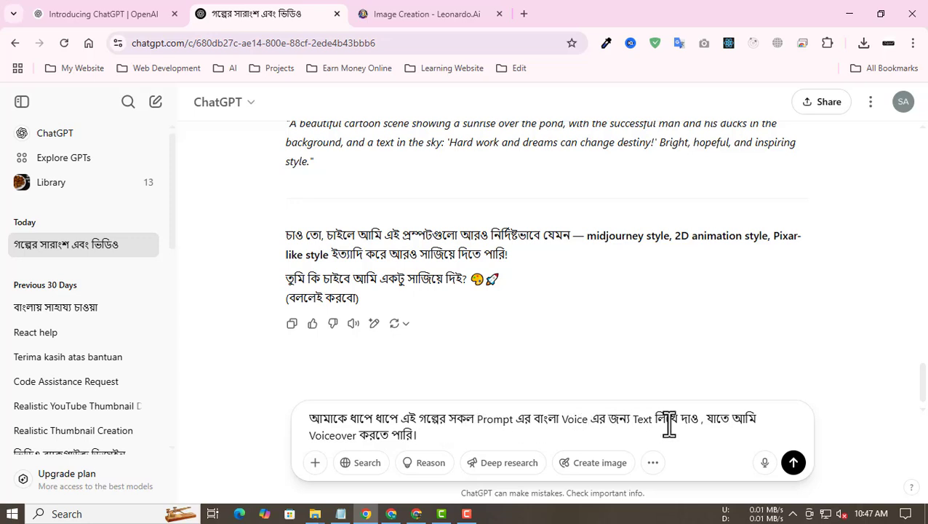
pyautogui.click(793, 463)
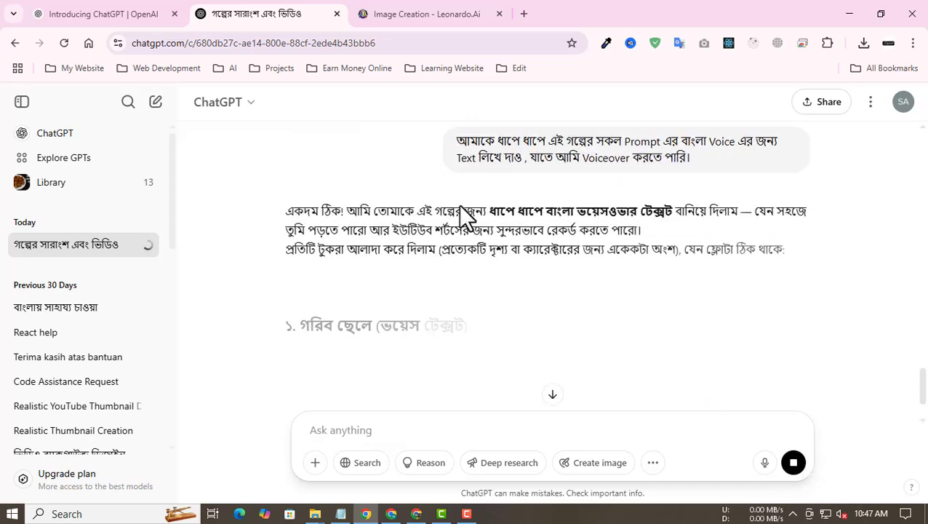
# Read through ChatGPT's Bengali voice text for each scene and the arrangement tips, and bring up the Idya.txt notes again
pyautogui.scroll(-1, 463, 205)
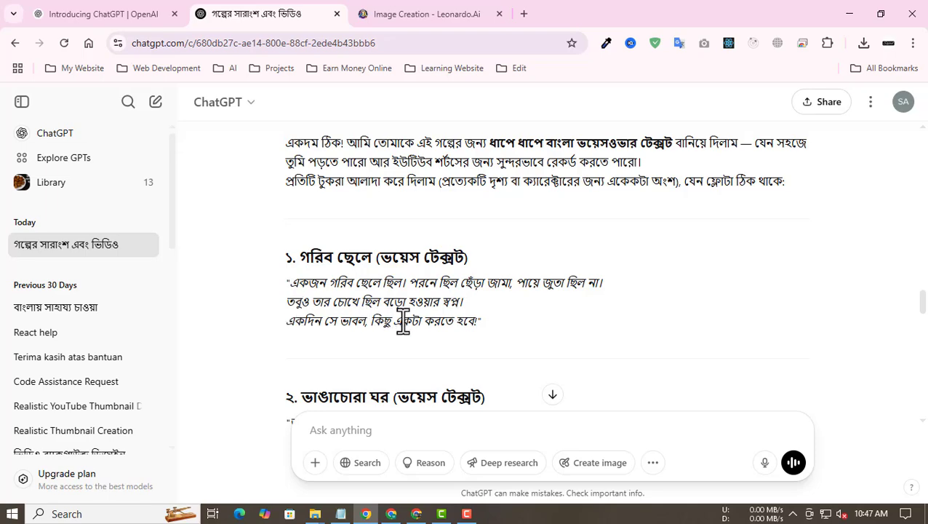
pyautogui.scroll(-3, 459, 304)
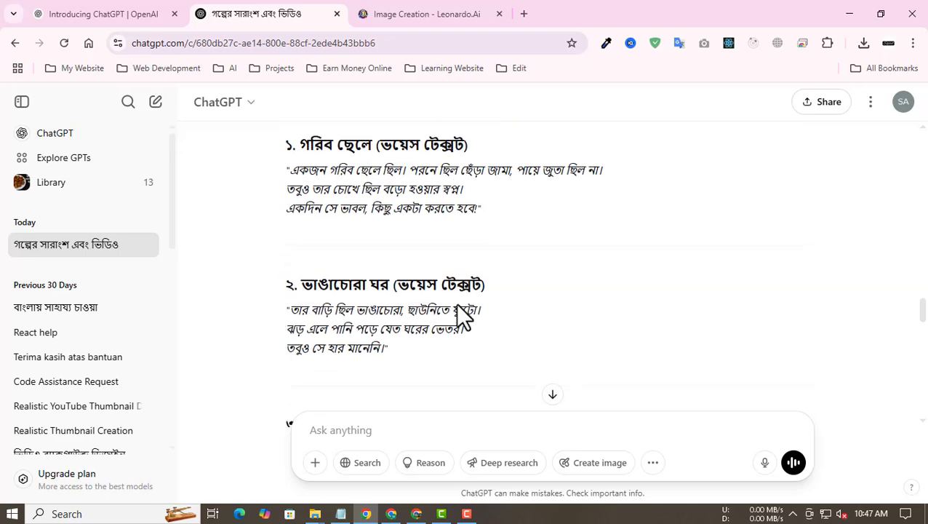
pyautogui.scroll(-3, 457, 314)
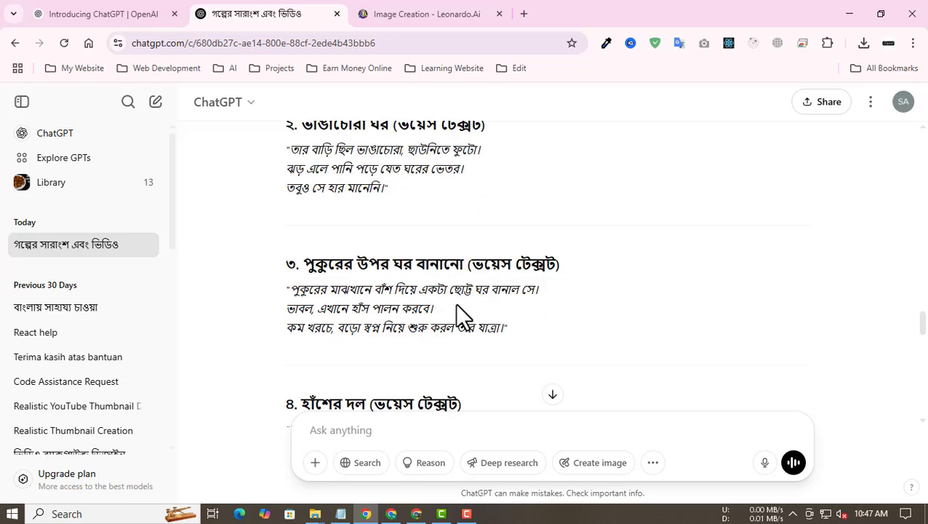
pyautogui.scroll(-2, 457, 305)
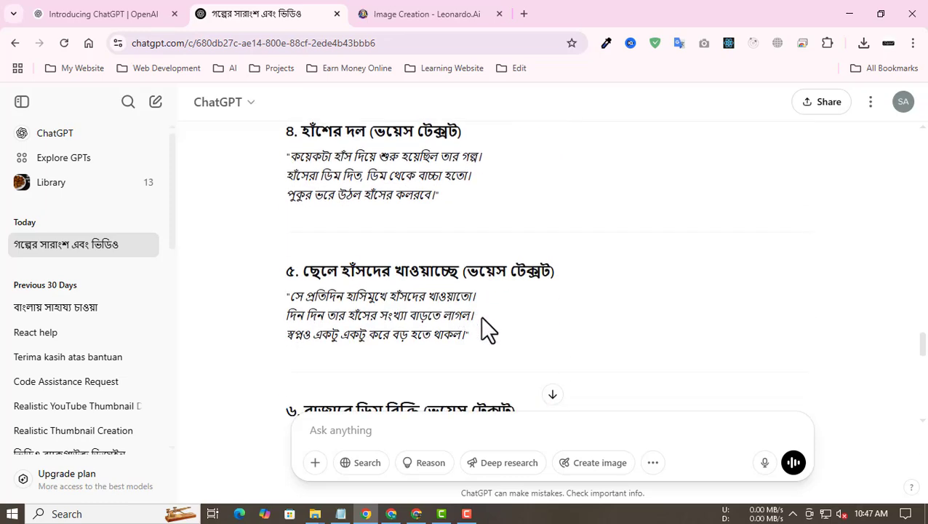
pyautogui.scroll(-2, 480, 317)
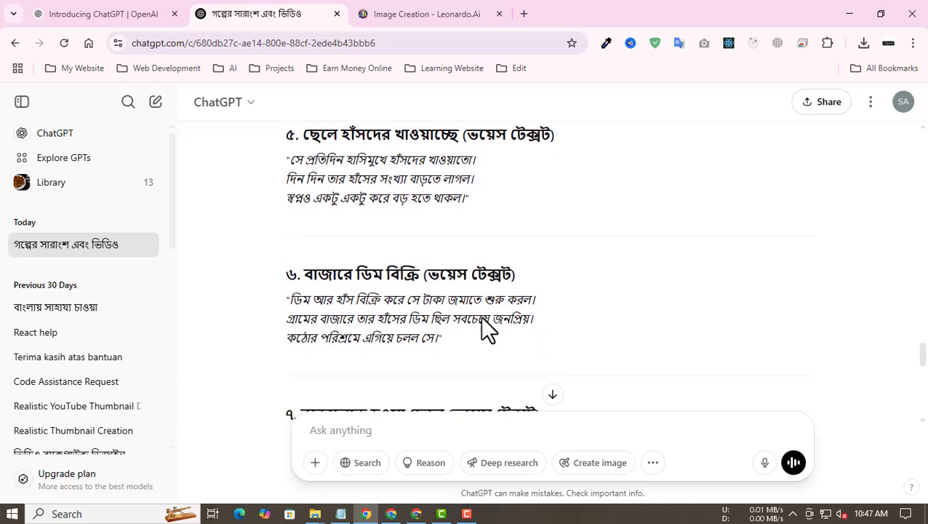
pyautogui.scroll(-1, 484, 320)
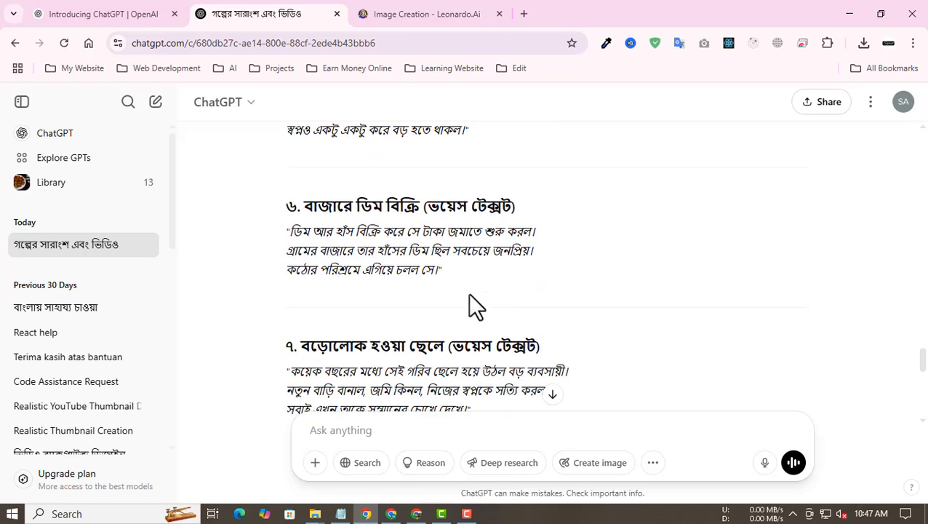
pyautogui.scroll(-1, 475, 305)
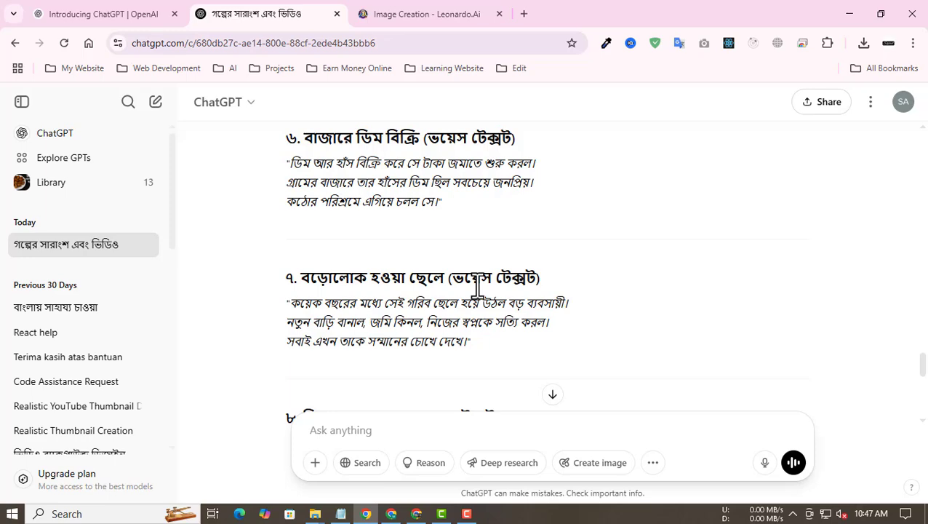
pyautogui.scroll(-2, 292, 301)
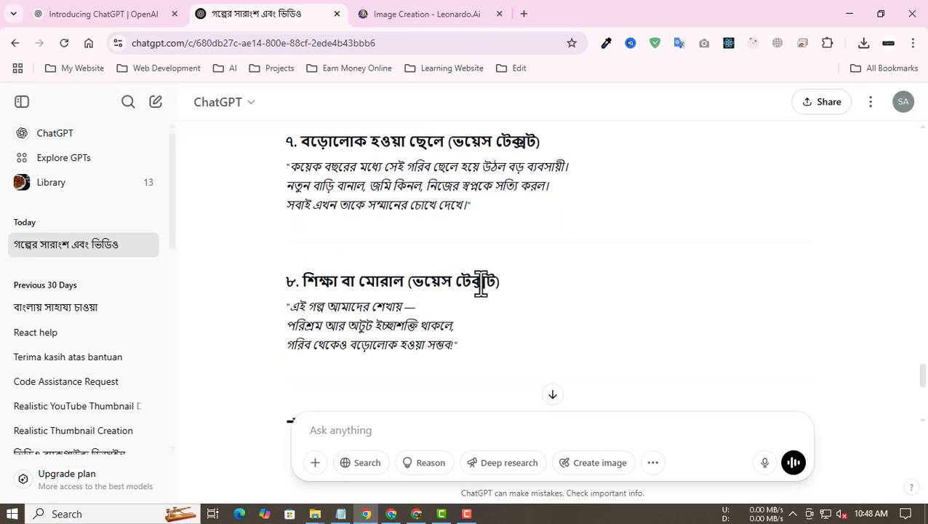
pyautogui.scroll(-3, 481, 285)
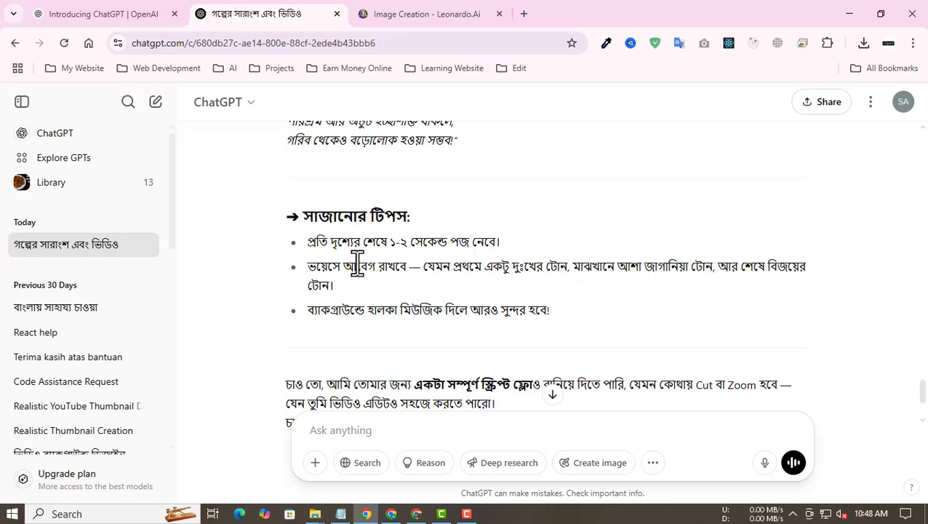
pyautogui.scroll(-2, 361, 266)
pyautogui.scroll(3, 359, 262)
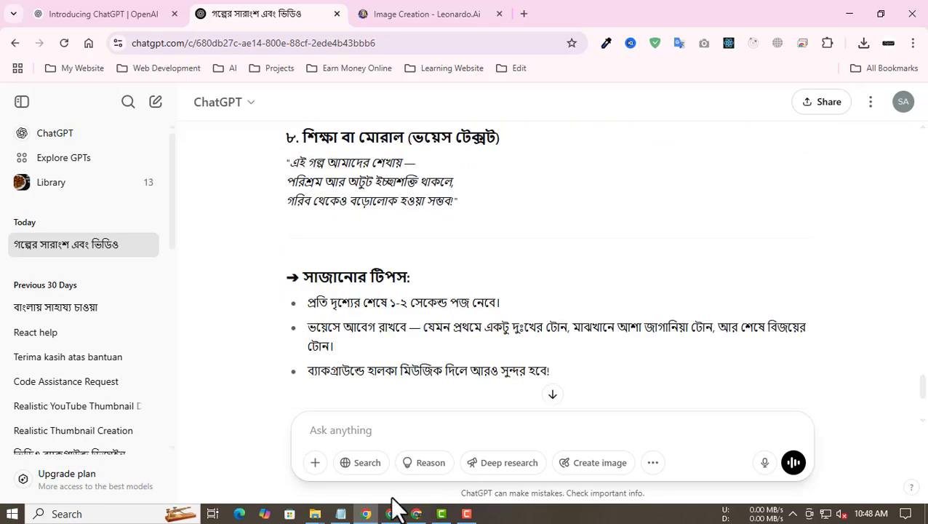
pyautogui.click(340, 513)
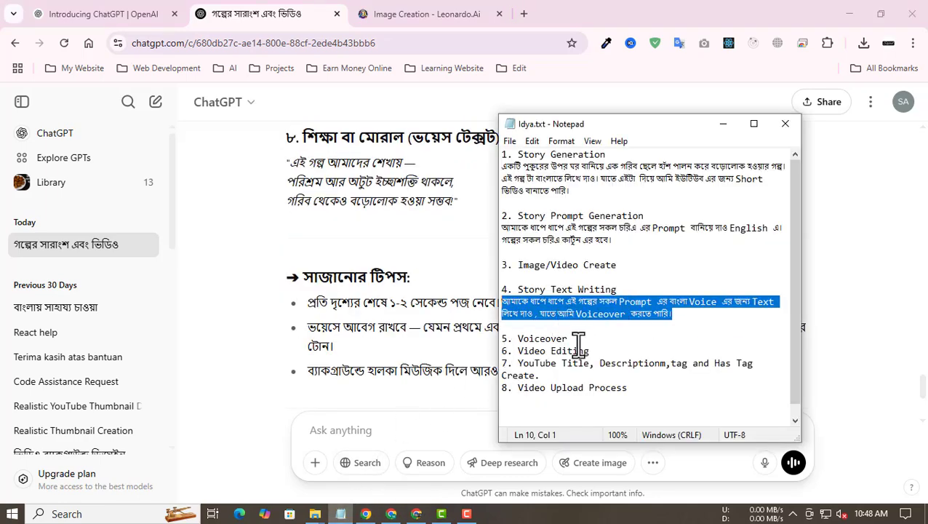
# Select the first scene's Bengali voice text (গরিব ছেলে) in ChatGPT's reply and copy it without the quotation marks
pyautogui.scroll(3, 286, 234)
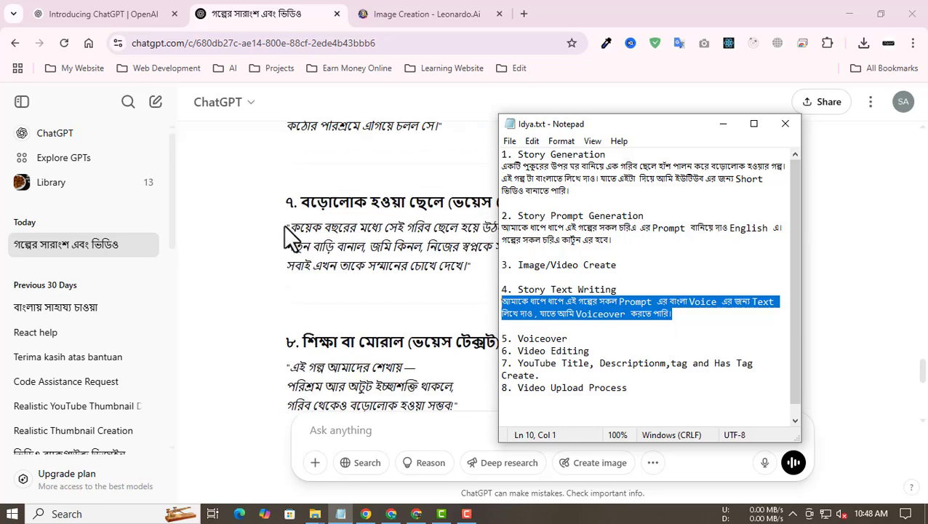
pyautogui.click(258, 217)
pyautogui.scroll(11, 258, 217)
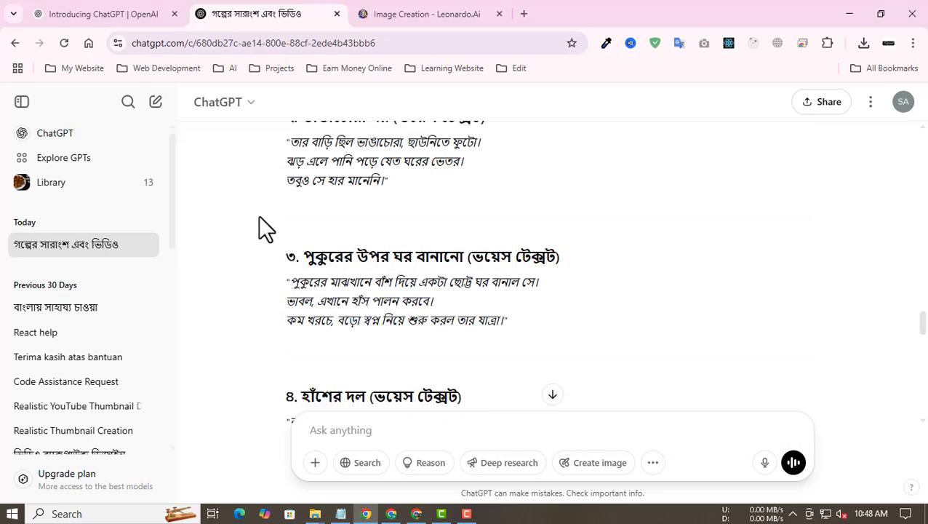
pyautogui.scroll(3, 258, 218)
pyautogui.scroll(-1, 275, 222)
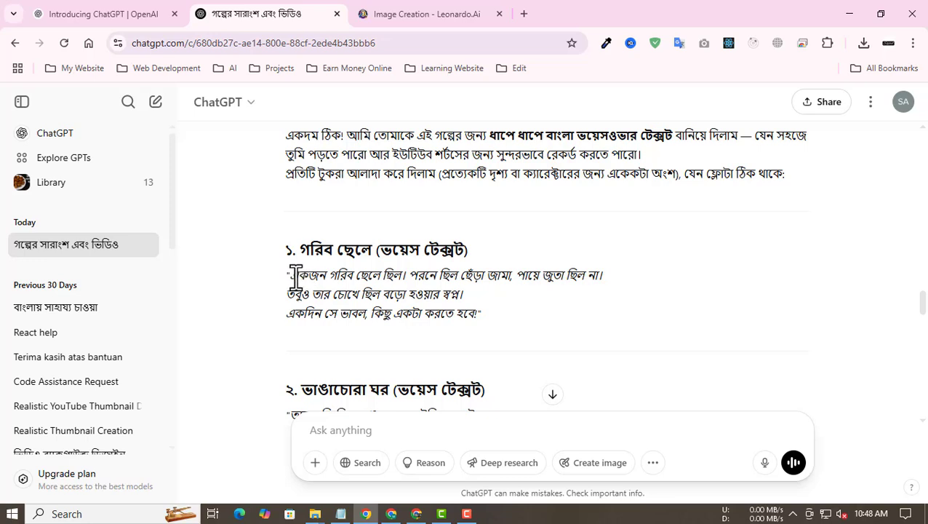
pyautogui.moveTo(296, 277); pyautogui.dragTo(478, 310)
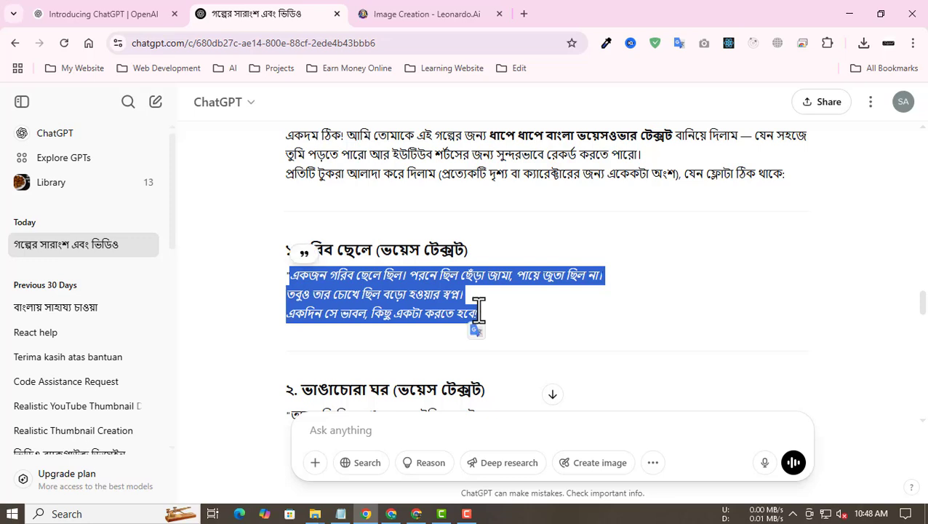
# Search Google for "Bangla text to voice" in a new tab and open MicMonster's Free Bangla (Bangladesh) Text to Speech page
pyautogui.click(524, 14)
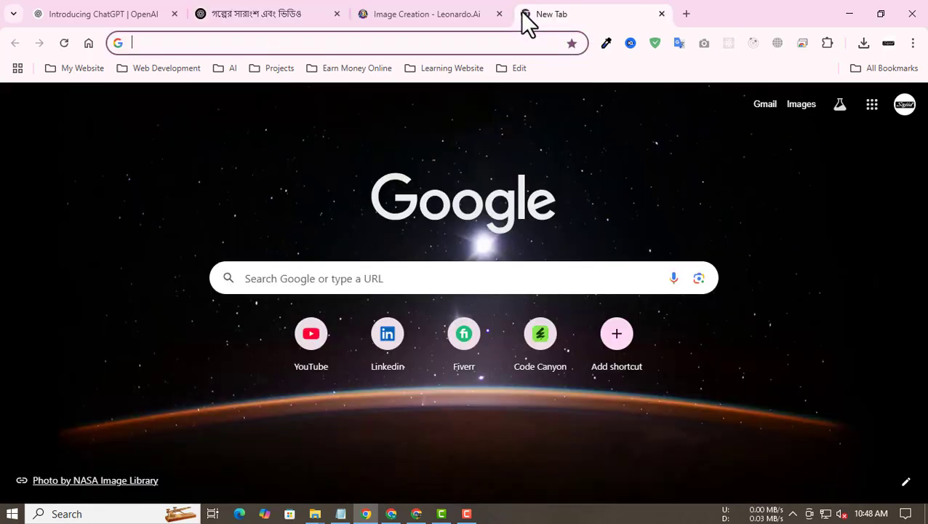
pyautogui.write('ban')
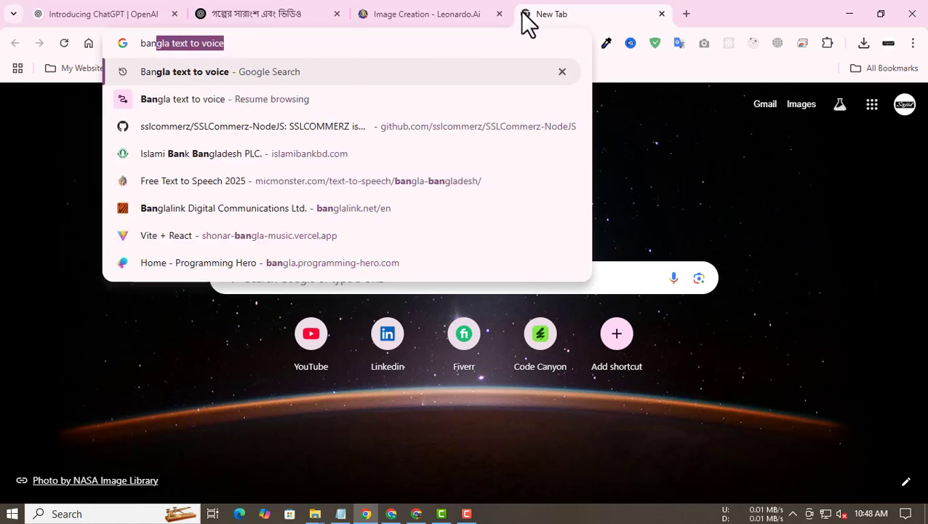
pyautogui.press('Return')
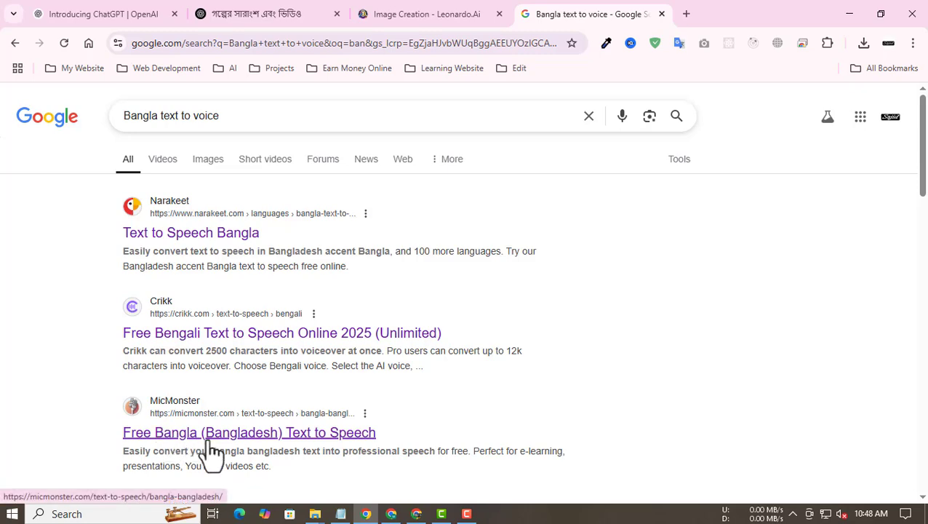
pyautogui.click(206, 433)
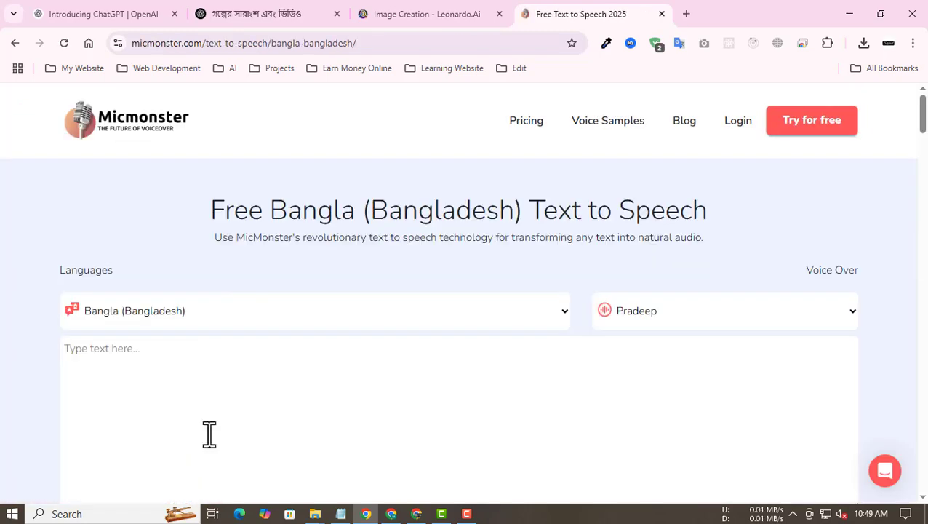
# Paste the first scene's Bengali voice text into the text-to-speech field and check its character count against the limit
pyautogui.scroll(-1, 222, 360)
pyautogui.click(190, 315)
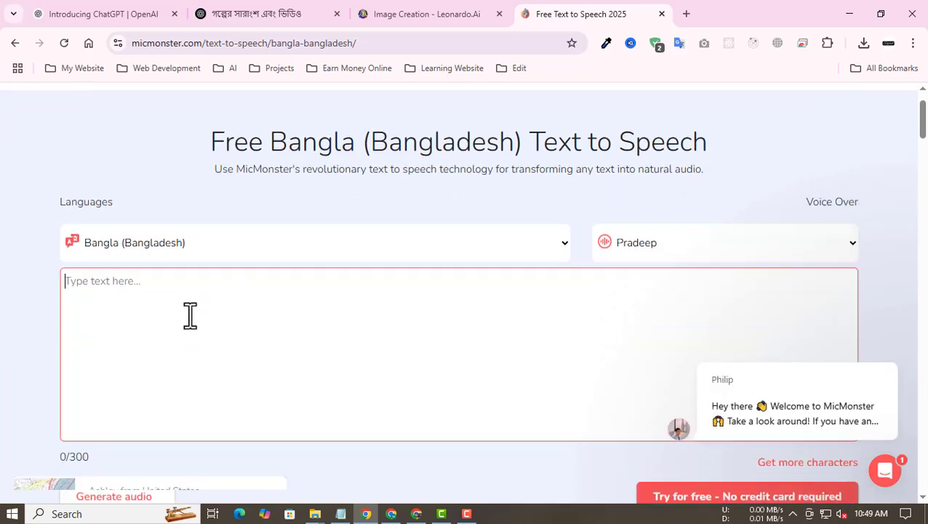
pyautogui.write('একজন গরিব ছেলে ছিল। পরনে ছিল ছেঁড়া জামা, পায়ে জুতা ছিল না। তবুও তার চোখে ছিল বড়ো হওয়ার স্বপ্ন। একদিন সে ভাবল, কিছু একটা করতে হবে।')
pyautogui.scroll(-2, 193, 315)
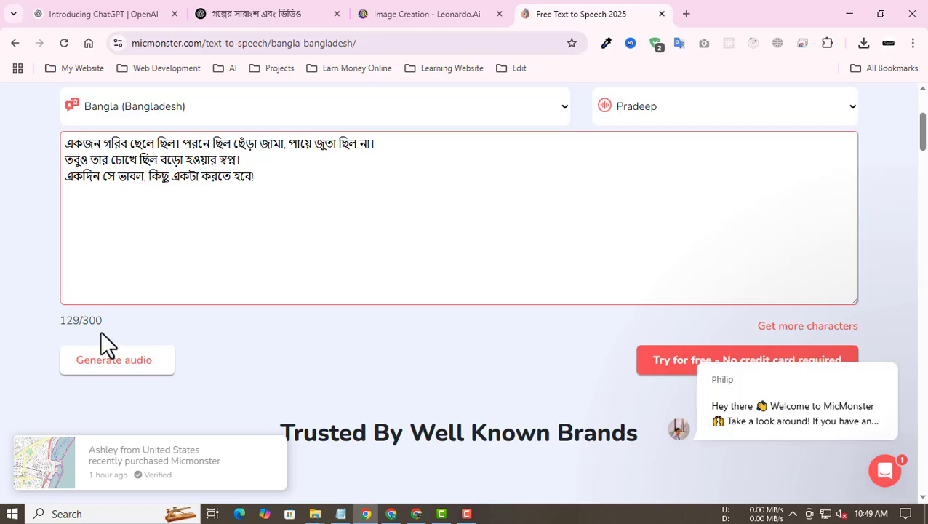
pyautogui.moveTo(108, 319); pyautogui.dragTo(58, 319)
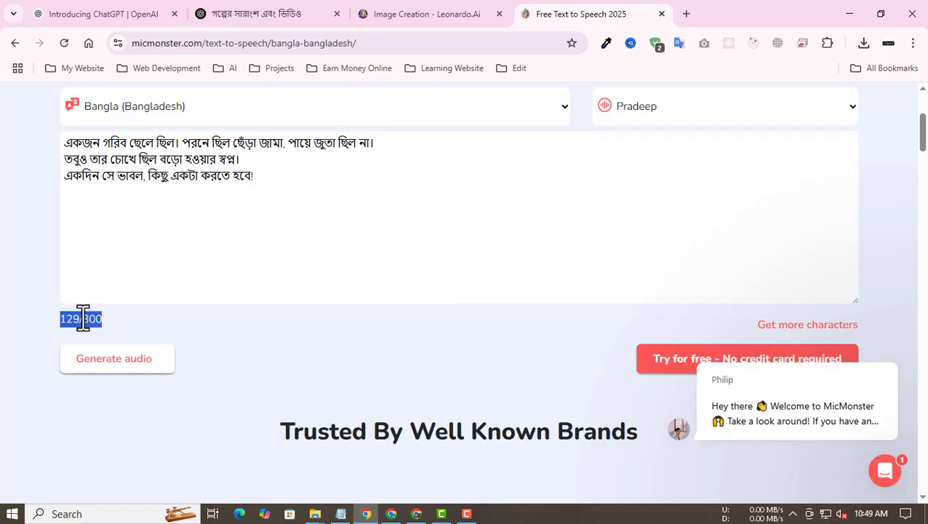
pyautogui.click(81, 318)
# Generate audio from the first scene's text, listen to it, and return to the text editor
pyautogui.click(129, 371)
pyautogui.scroll(1, 146, 349)
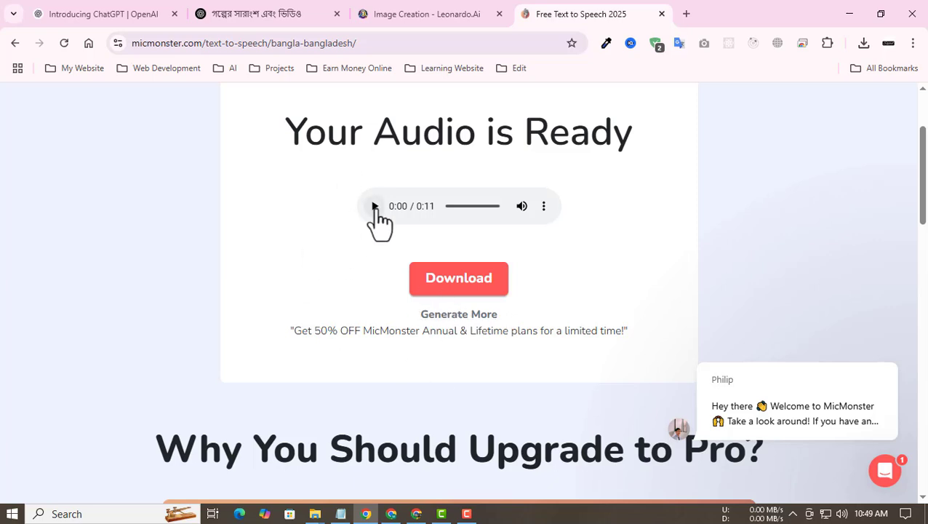
pyautogui.click(375, 206)
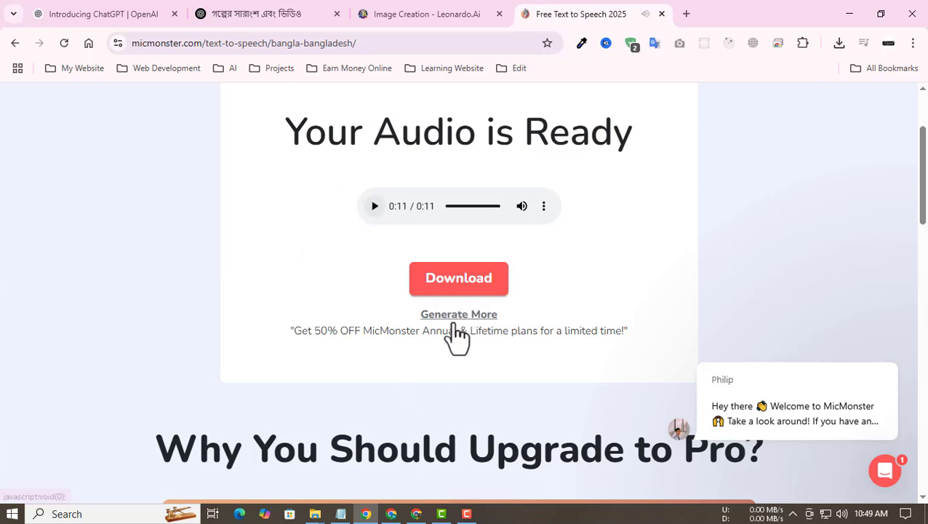
pyautogui.click(459, 315)
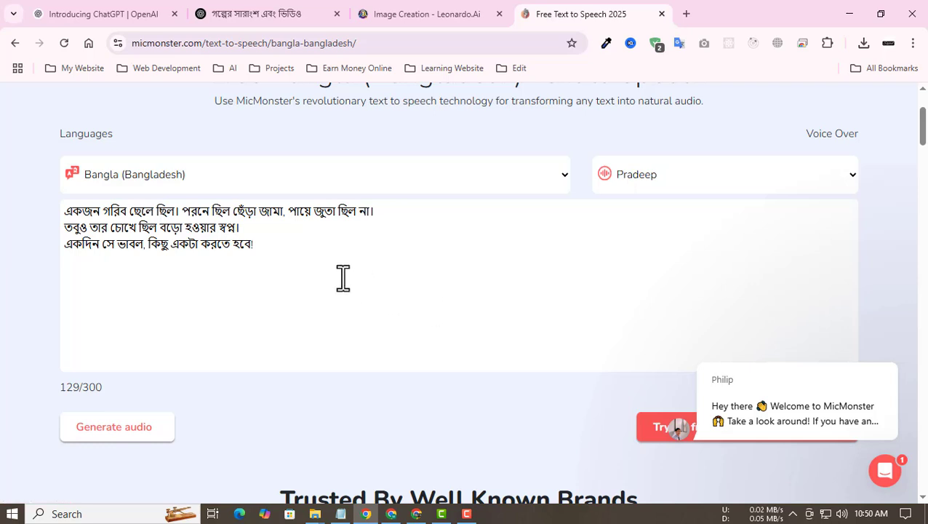
# Show the বায়ান্নো Bengali keyboard toolbar and set its input mode to Unicode for correcting the scene text
pyautogui.moveTo(115, 248); pyautogui.dragTo(130, 247)
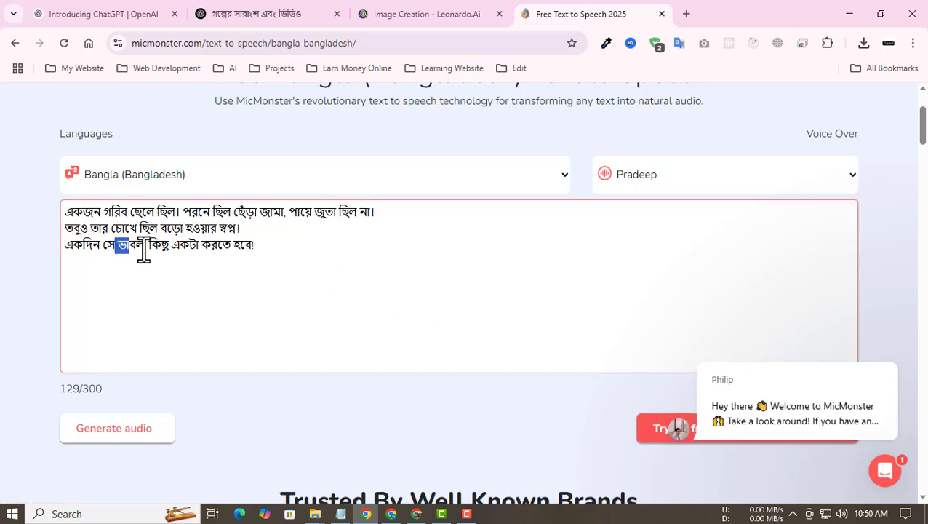
pyautogui.click(145, 249)
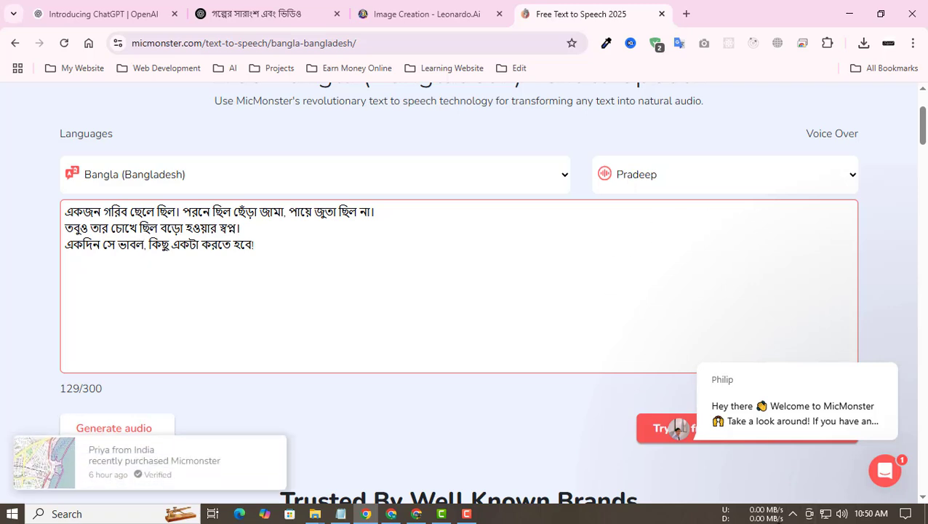
pyautogui.click(793, 515)
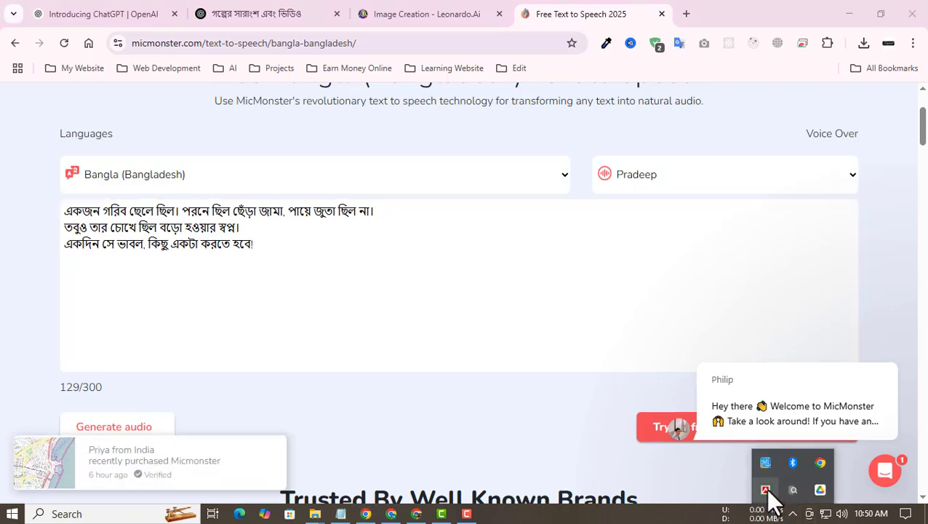
pyautogui.rightClick(766, 489)
pyautogui.click(731, 466)
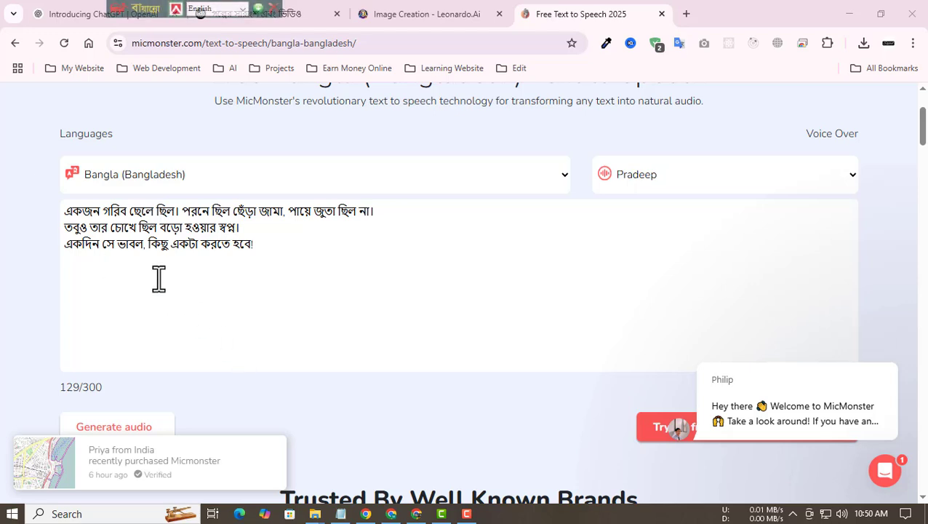
pyautogui.click(241, 10)
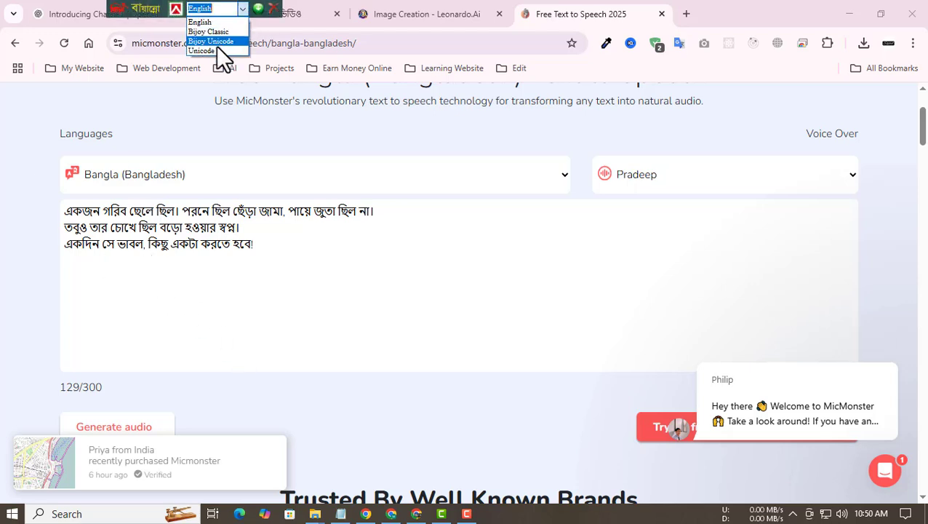
pyautogui.click(212, 52)
# Respell ভাবল as ভাবলো, and change ছিল to ছিলো after ছেলে, জুতা and চোখে in the scene text
pyautogui.click(141, 247)
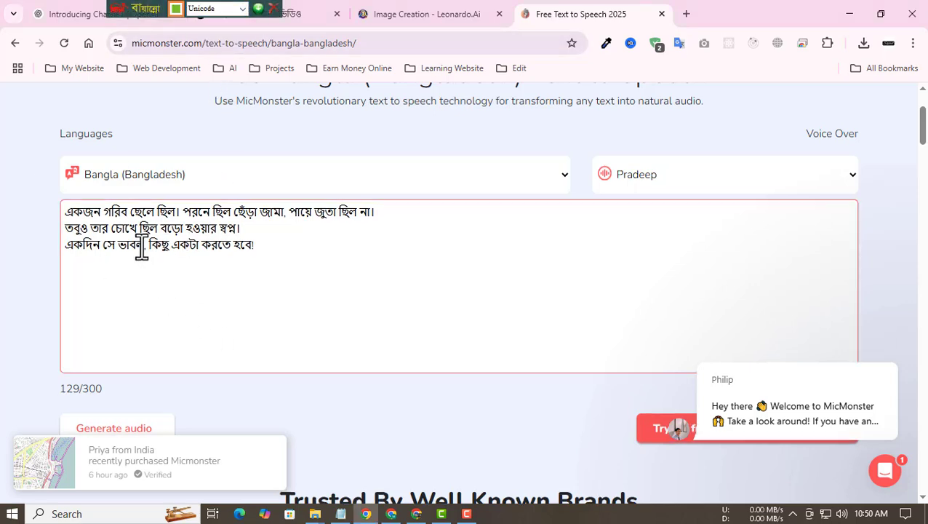
pyautogui.write('ো')
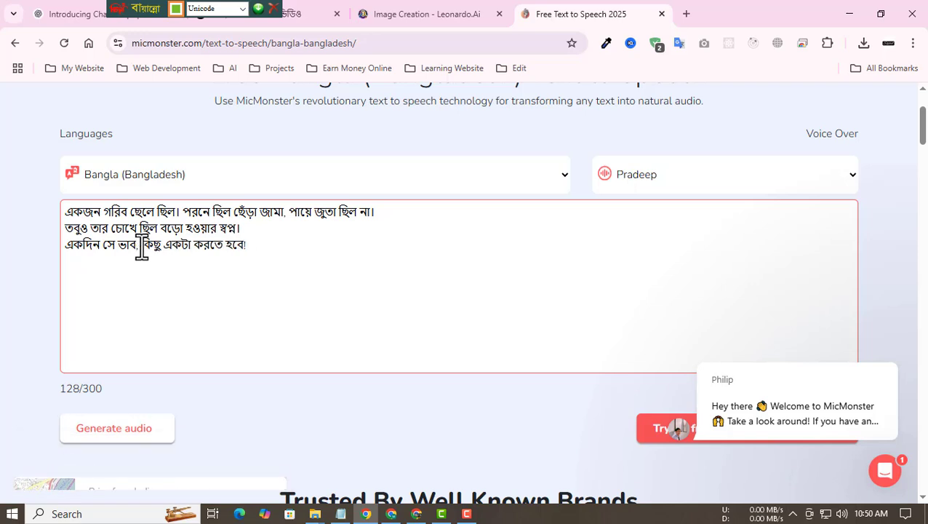
pyautogui.write('া')
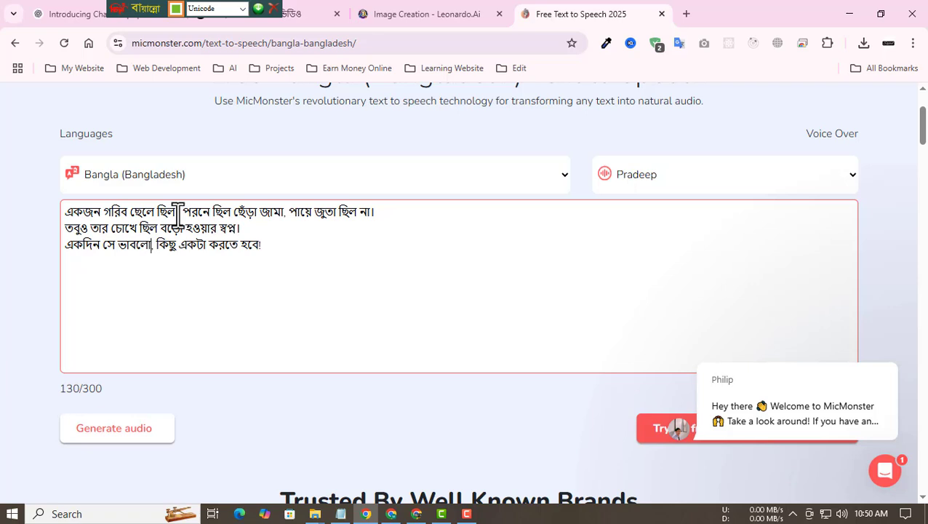
pyautogui.press('BackSpace')
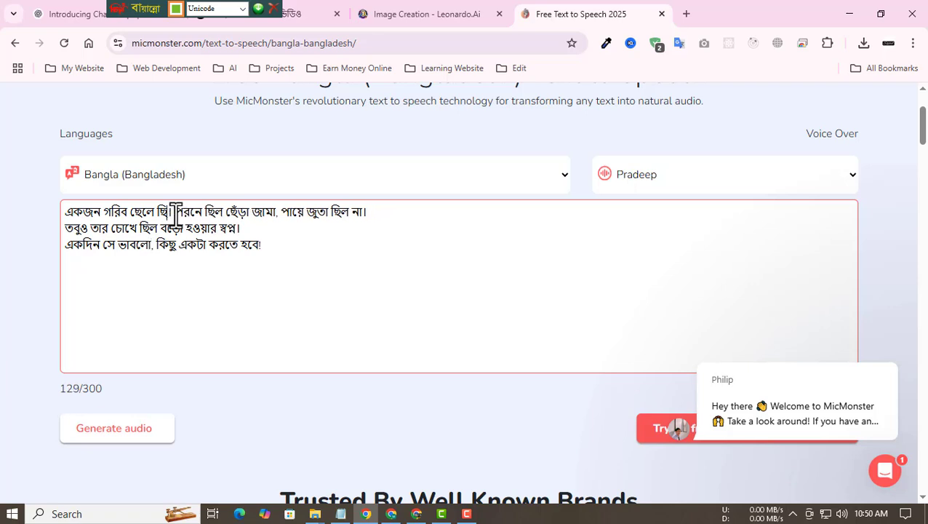
pyautogui.write('লো')
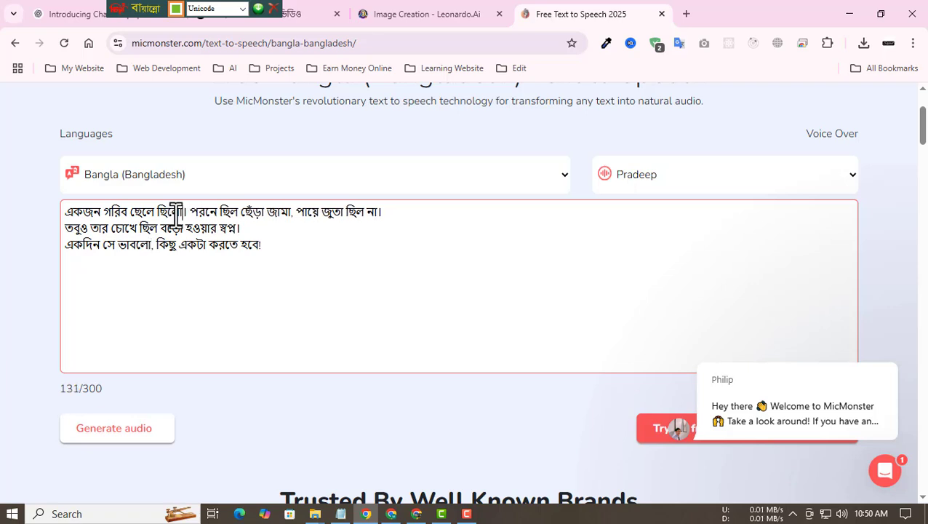
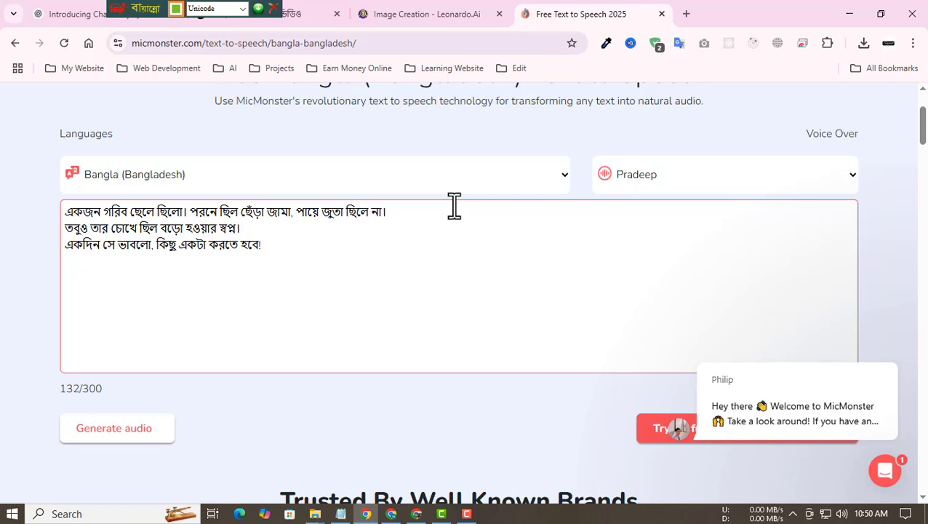
pyautogui.click(157, 227)
pyautogui.write('ো')
# Generate the audio for the corrected first scene text, preview it briefly, and download it
pyautogui.click(138, 435)
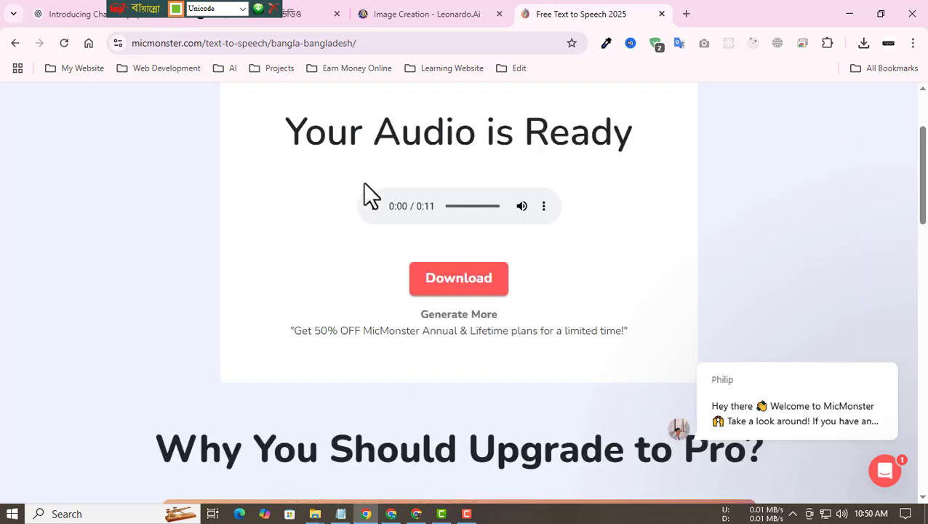
pyautogui.click(376, 207)
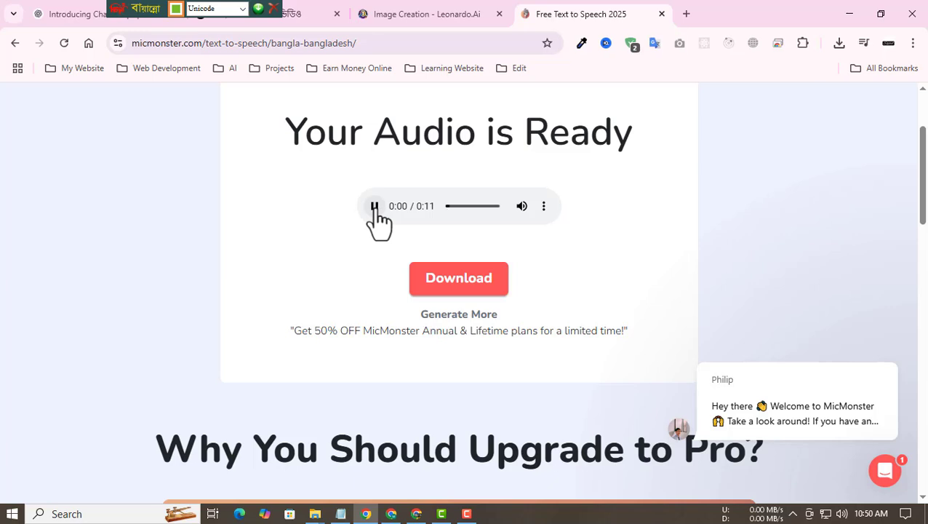
pyautogui.click(375, 206)
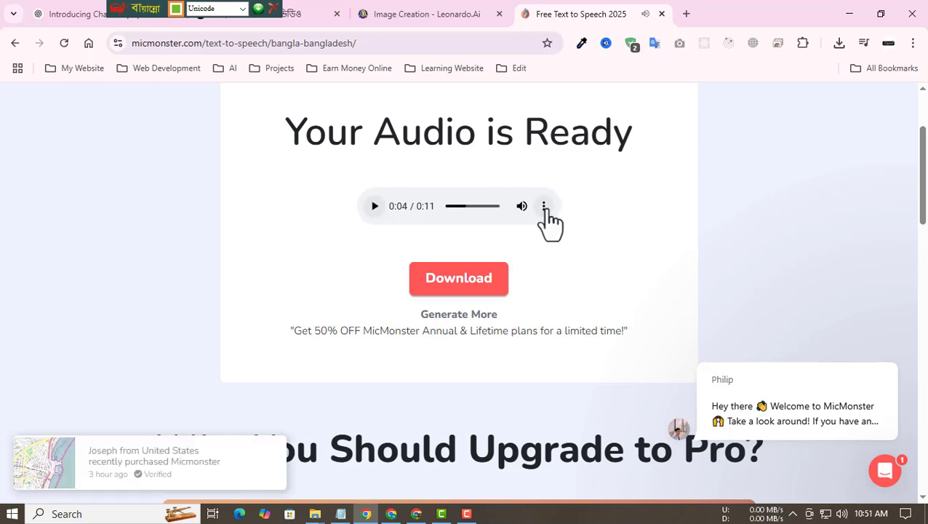
pyautogui.click(550, 208)
pyautogui.click(496, 175)
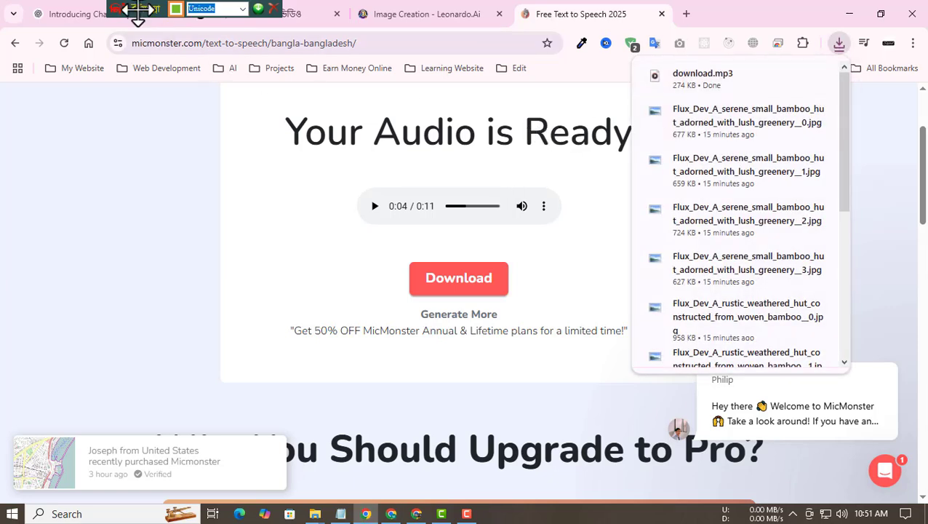
# Move the Bengali keyboard toolbar clear of the ChatGPT tab and close the Leonardo.Ai tab
pyautogui.moveTo(139, 8); pyautogui.dragTo(577, 9)
pyautogui.click(427, 14)
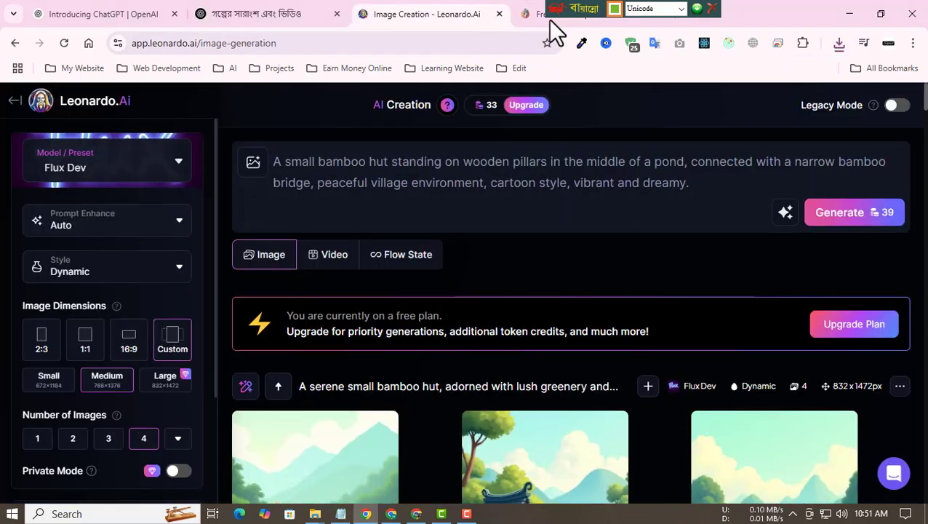
pyautogui.click(499, 14)
# Switch to ChatGPT and copy the second scene's voice text, ভাঙাচোরা ঘর
pyautogui.click(244, 12)
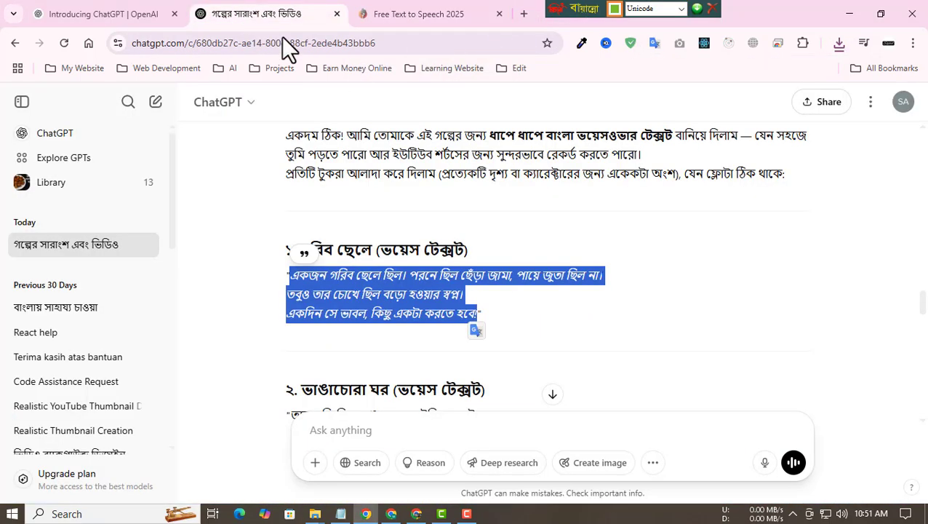
pyautogui.scroll(-2, 496, 297)
pyautogui.click(588, 278)
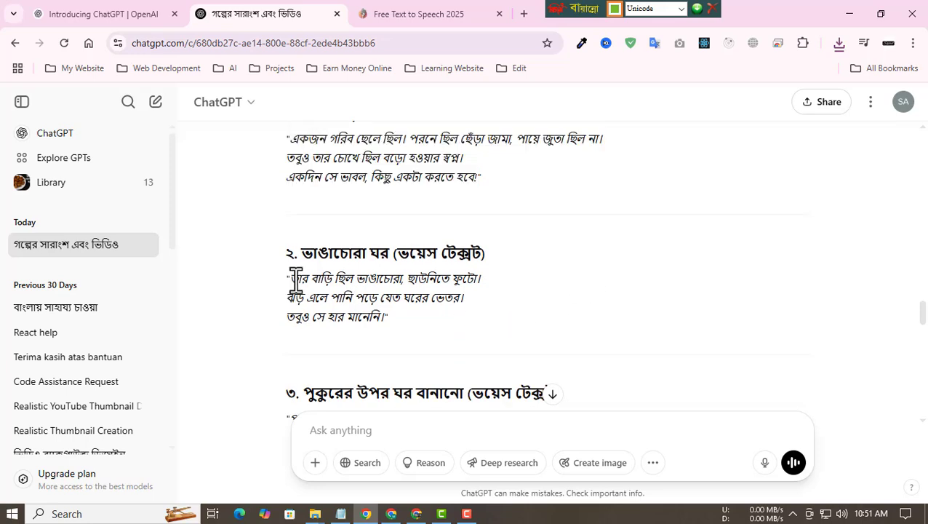
pyautogui.moveTo(291, 277); pyautogui.dragTo(382, 318)
pyautogui.hotkey('ctrl', 'c')
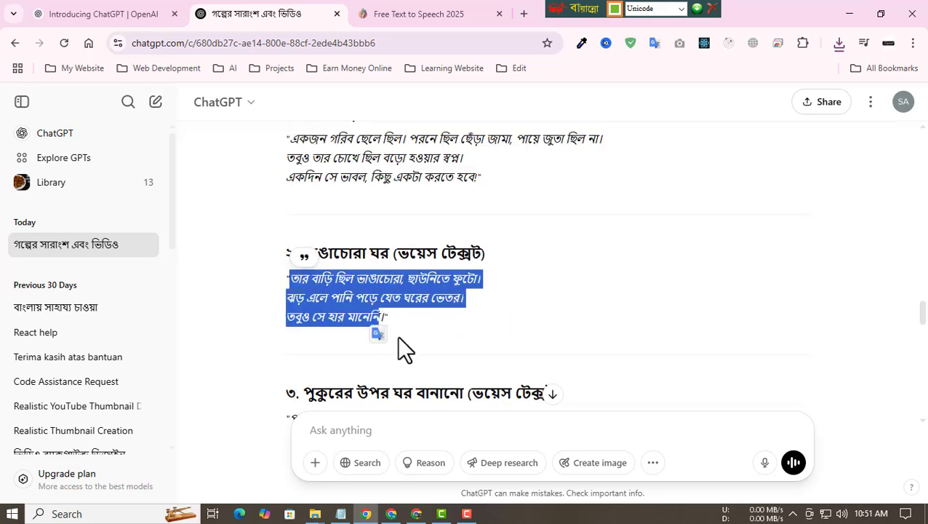
# Replace the scene text in MicMonster with the copied second scene text and respell ছিল as ছিলো after বাড়ি
pyautogui.click(425, 10)
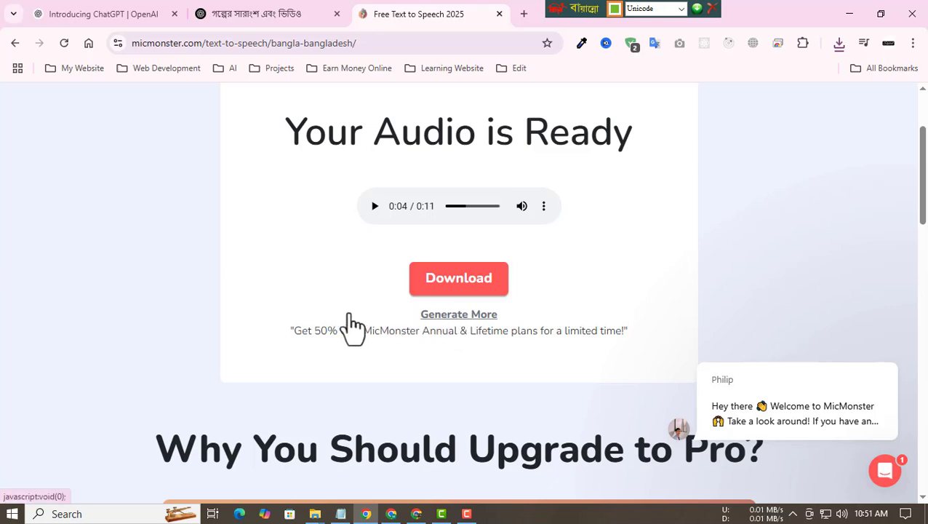
pyautogui.click(441, 315)
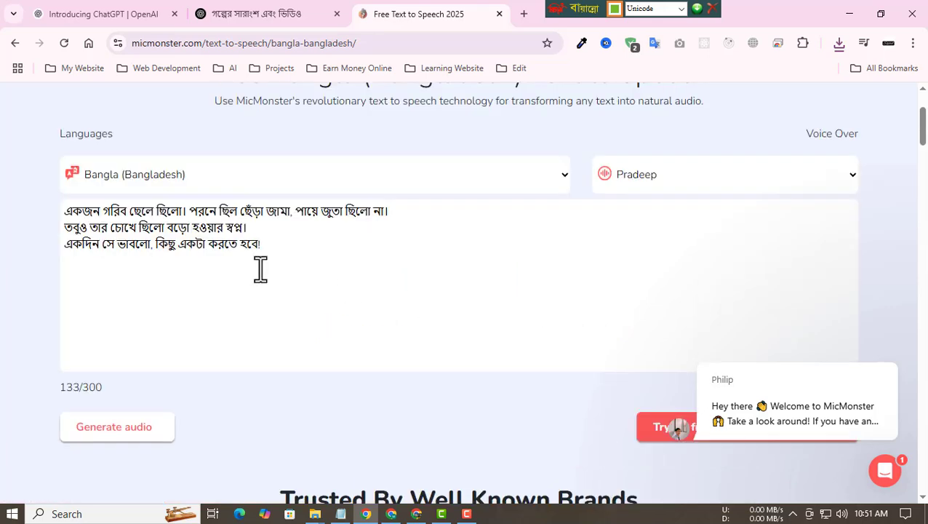
pyautogui.moveTo(279, 249); pyautogui.dragTo(64, 213)
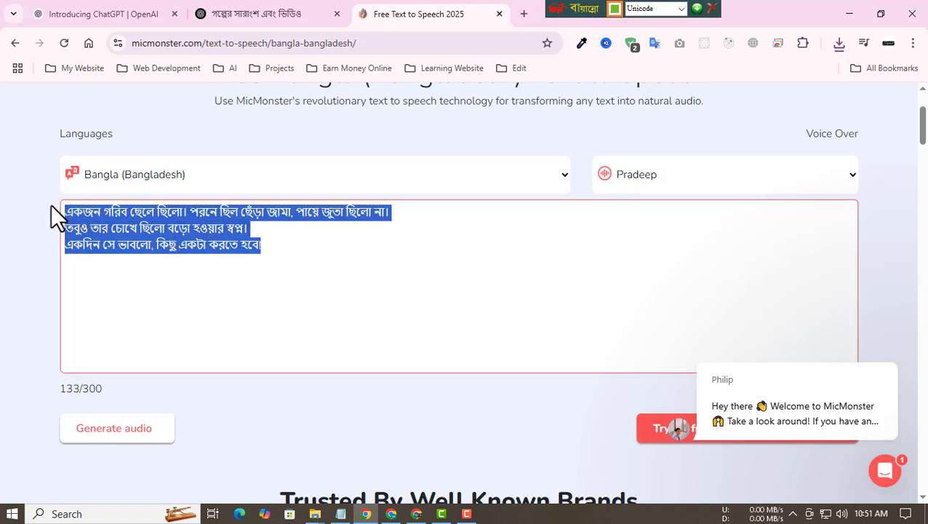
pyautogui.hotkey('ctrl', 'v')
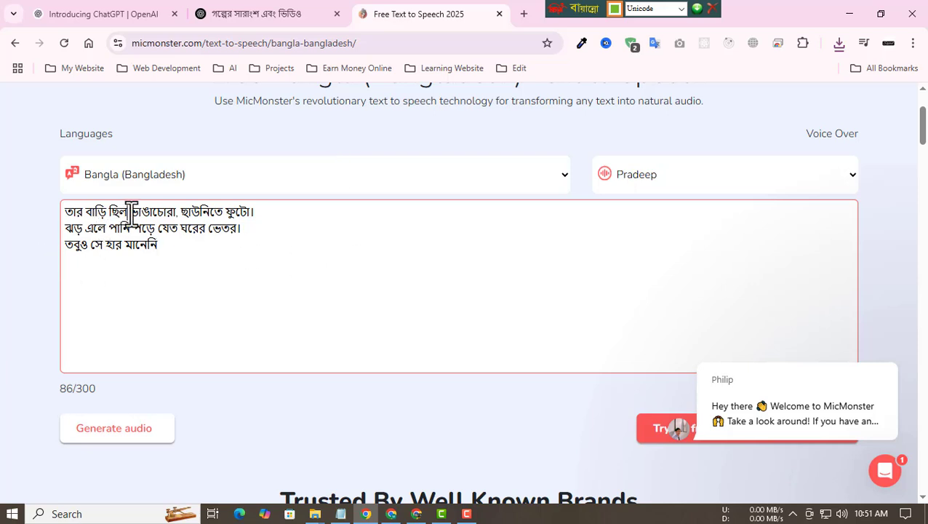
pyautogui.press('BackSpace')
pyautogui.write('লো')
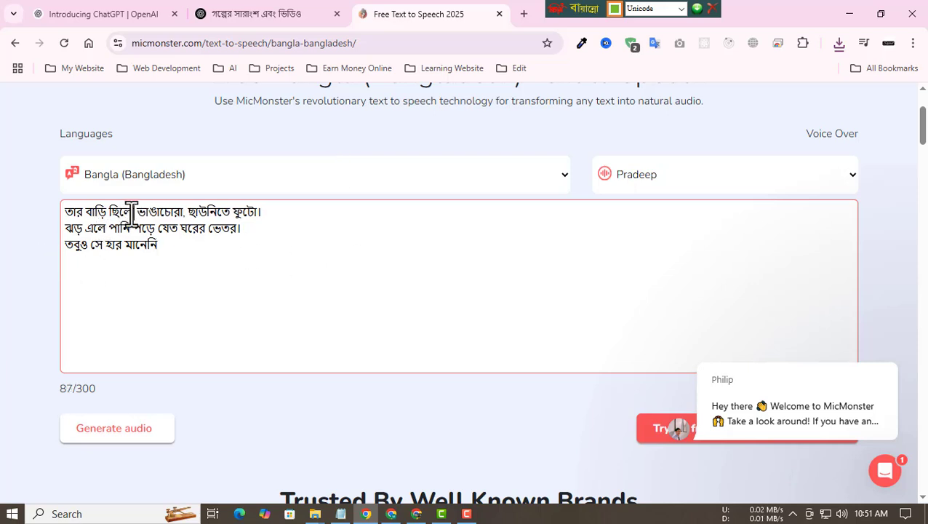
# Generate the second scene's audio, preview and download it, and return to the text entry form
pyautogui.click(133, 434)
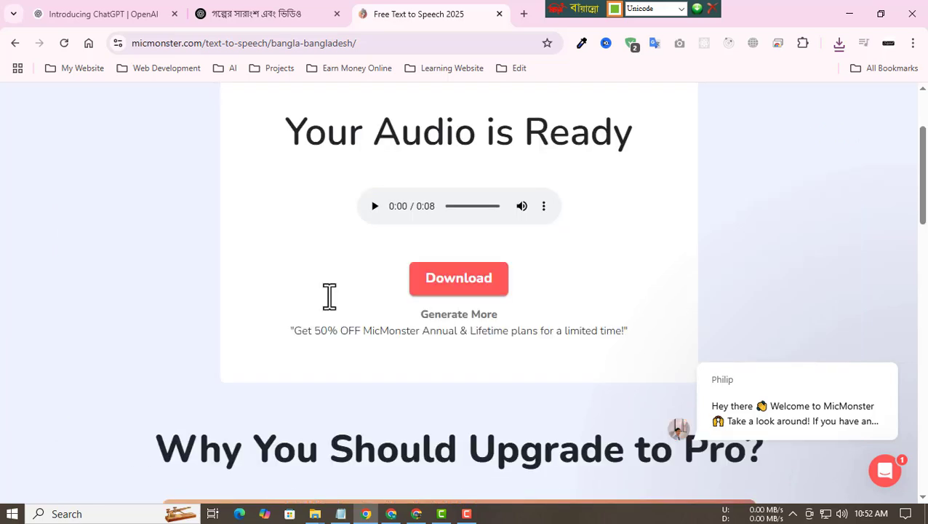
pyautogui.click(374, 207)
pyautogui.click(543, 206)
pyautogui.click(492, 166)
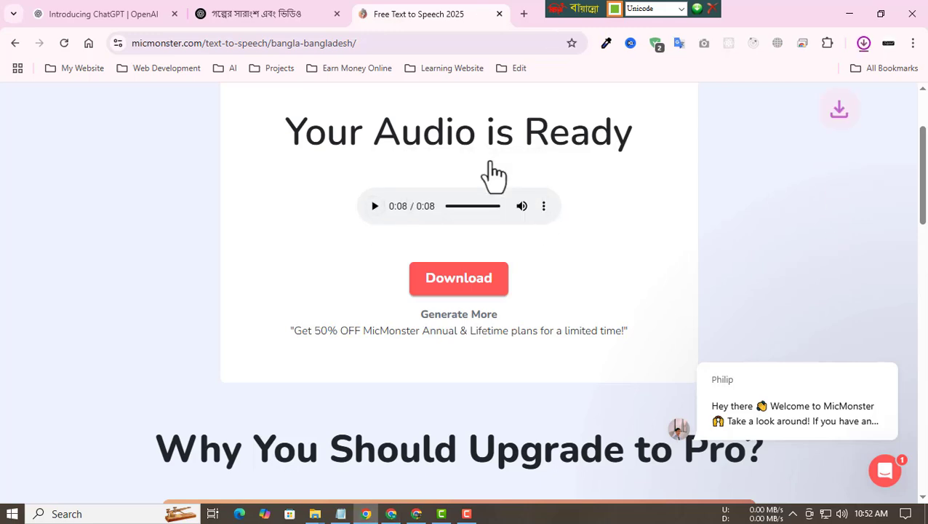
pyautogui.click(457, 316)
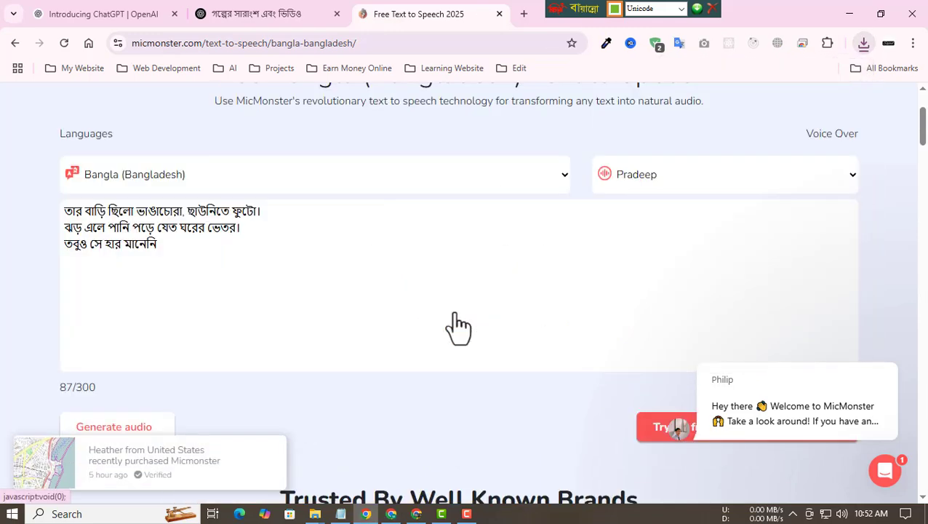
# Replace the MicMonster text with ChatGPT's third scene voice text, পুকুরের উপর ঘর বানানো
pyautogui.click(287, 13)
pyautogui.scroll(-2, 341, 218)
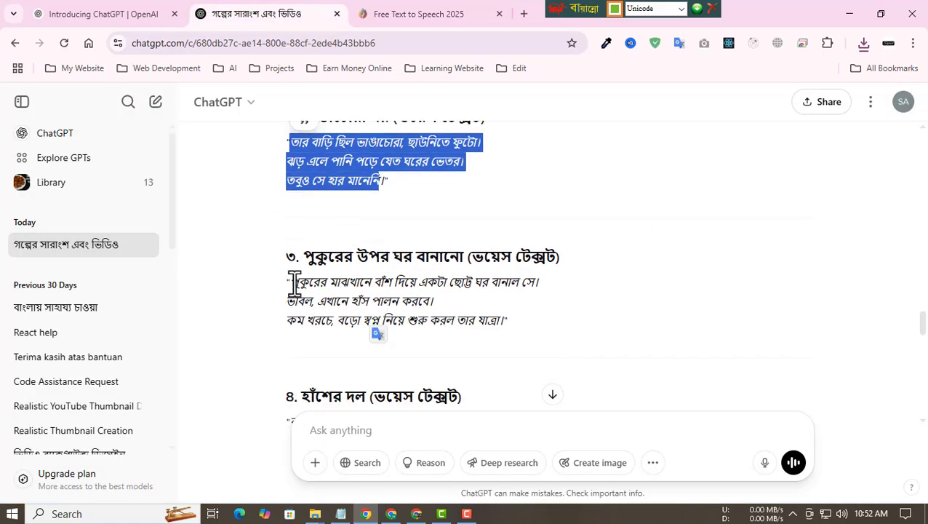
pyautogui.moveTo(289, 282); pyautogui.dragTo(499, 329)
pyautogui.hotkey('ctrl', 'c')
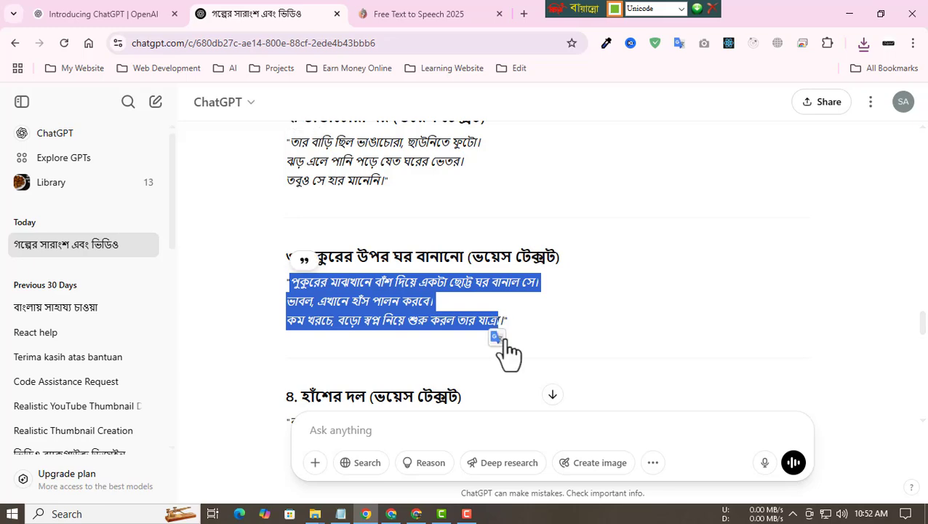
pyautogui.click(446, 14)
pyautogui.moveTo(240, 255); pyautogui.dragTo(26, 223)
pyautogui.hotkey('ctrl', 'v')
pyautogui.scroll(-2, 199, 259)
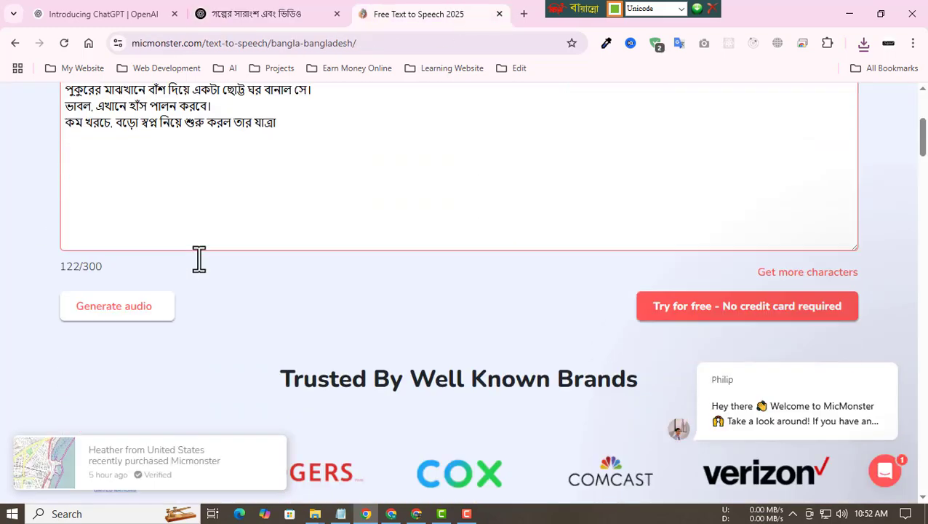
# Respell ভাবল as ভাবলো and করল as করলো in the third scene text
pyautogui.scroll(2, 128, 255)
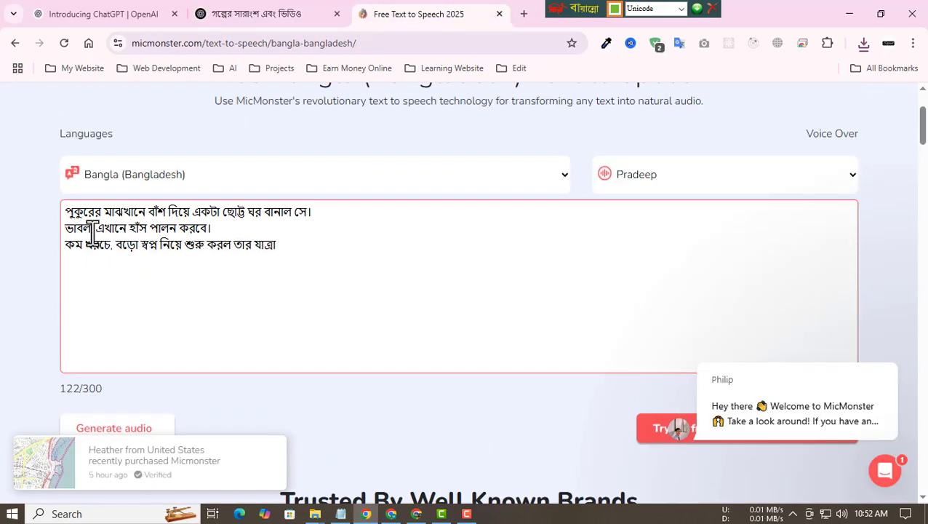
pyautogui.press('BackSpace')
pyautogui.write('লো')
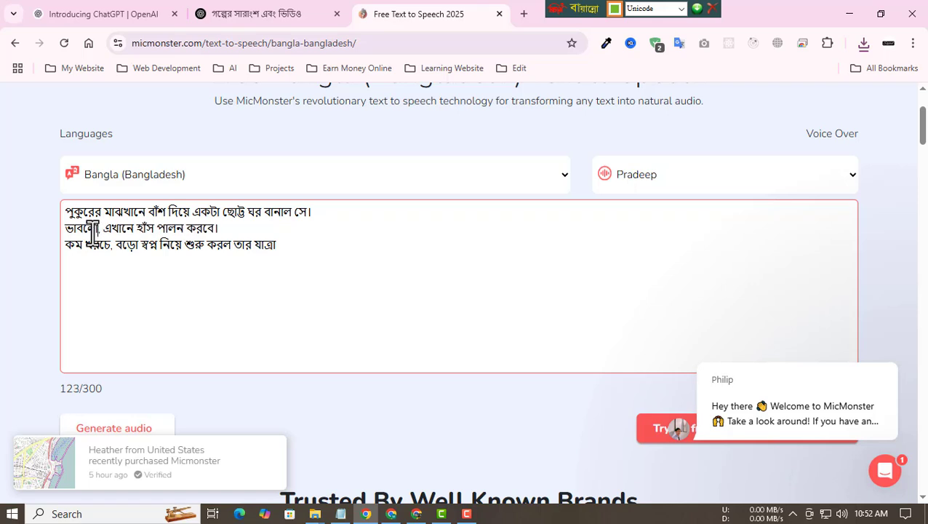
pyautogui.click(228, 245)
pyautogui.press('BackSpace')
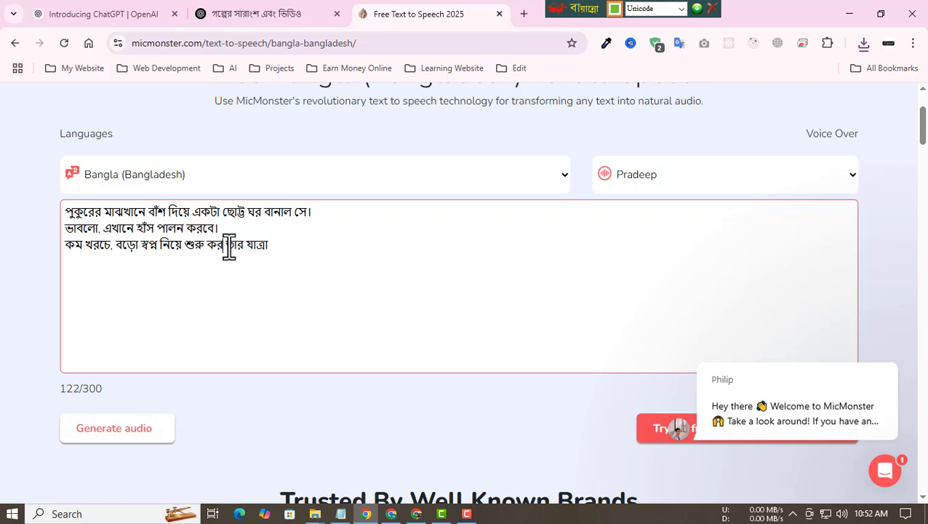
pyautogui.write('লো')
# Generate and briefly preview the third scene's audio, and respell বানাল as বানালো in its text
pyautogui.click(110, 440)
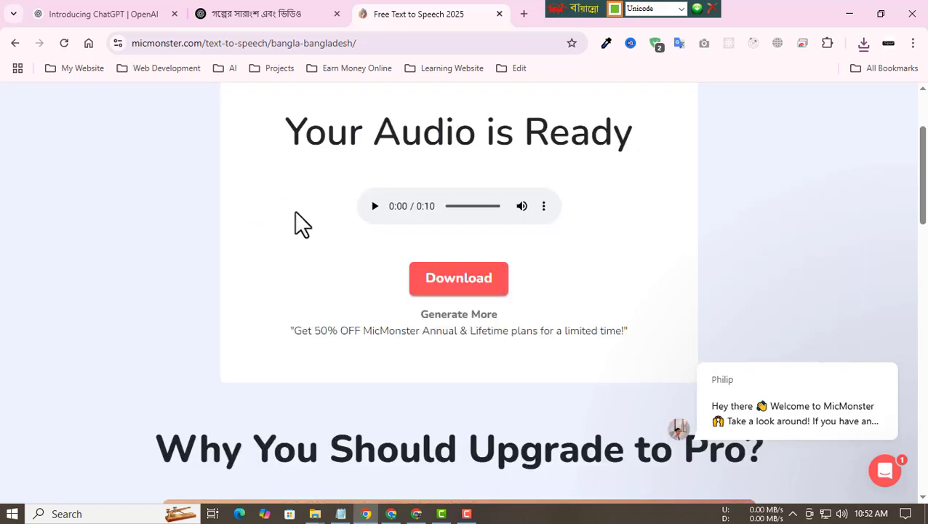
pyautogui.click(374, 207)
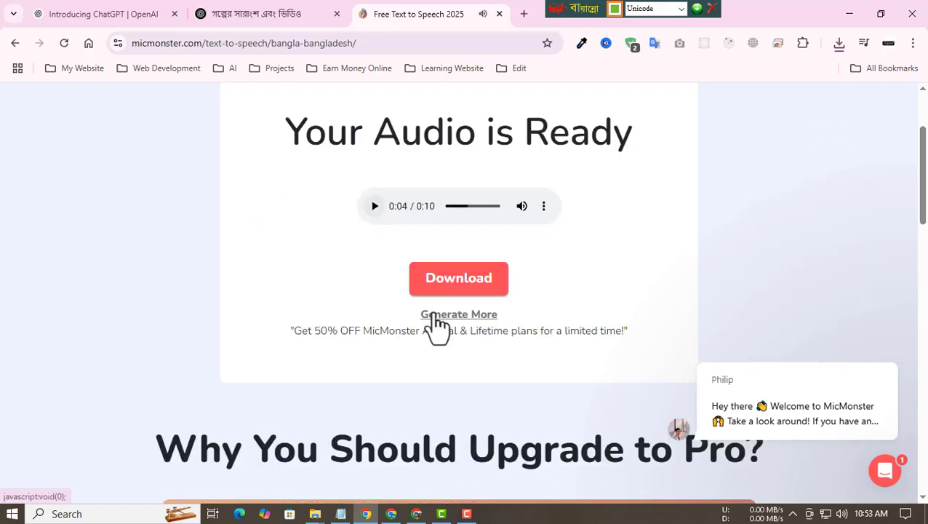
pyautogui.click(439, 314)
pyautogui.click(294, 216)
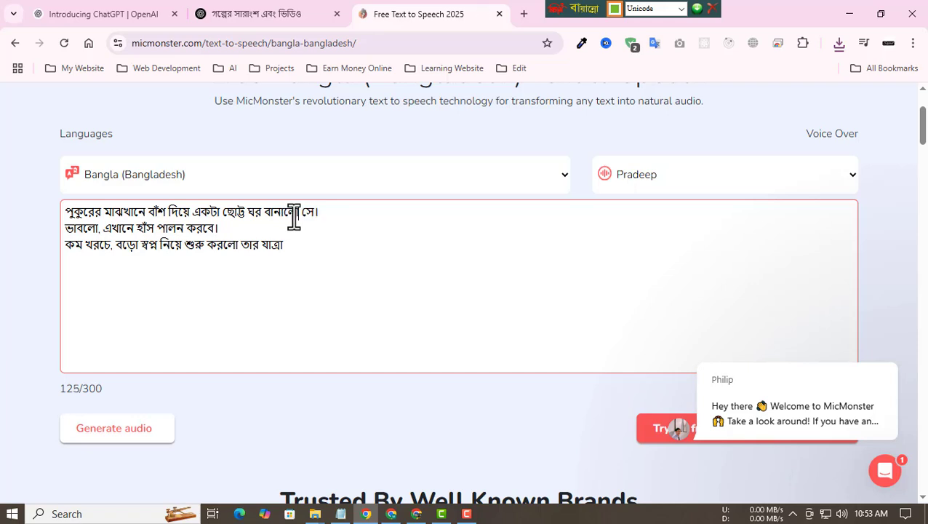
# Regenerate the third scene's audio from the corrected text, preview and download it, and return to the text entry form
pyautogui.click(100, 430)
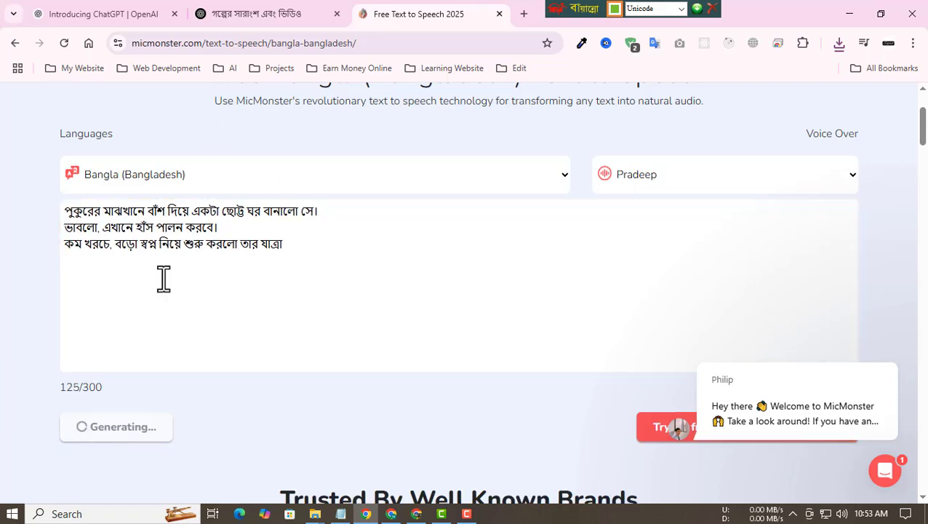
pyautogui.click(373, 207)
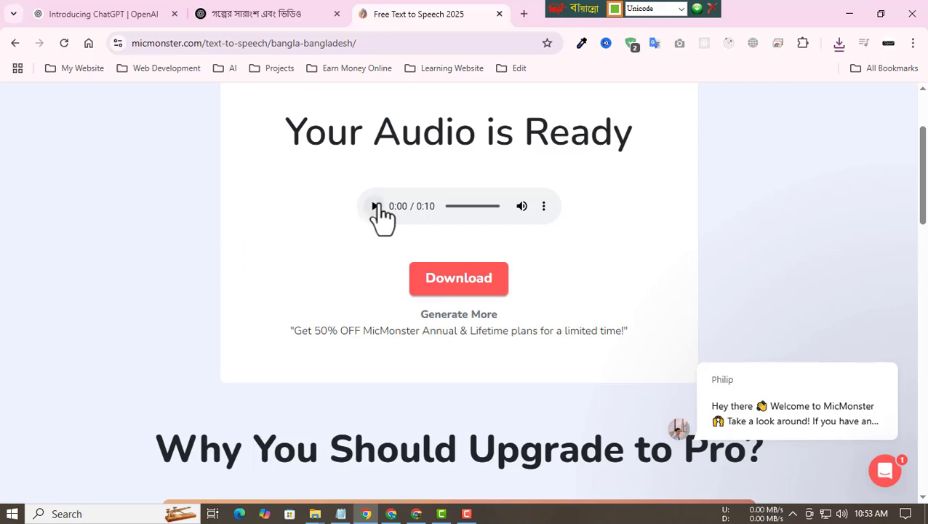
pyautogui.click(544, 206)
pyautogui.click(502, 170)
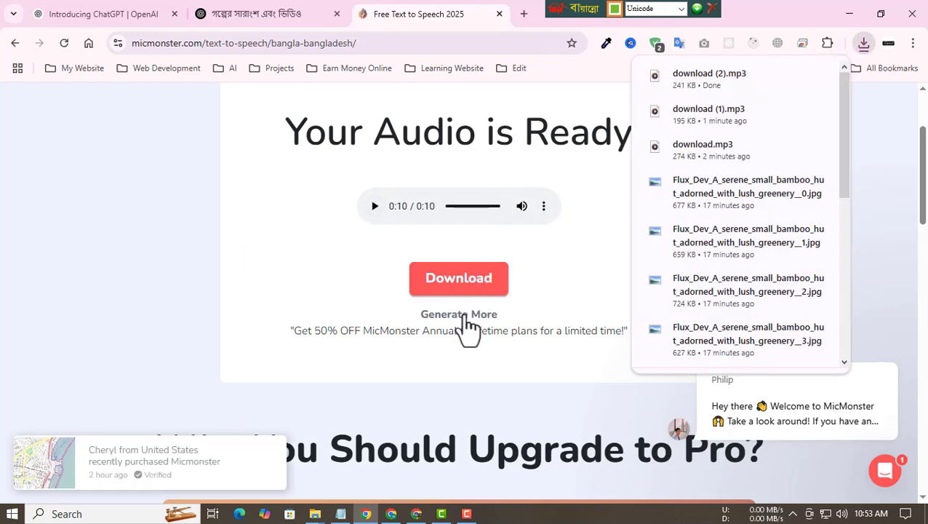
pyautogui.click(461, 315)
# Replace the MicMonster text with ChatGPT's fourth scene voice text, হাঁশের দল
pyautogui.click(287, 16)
pyautogui.scroll(-2, 397, 168)
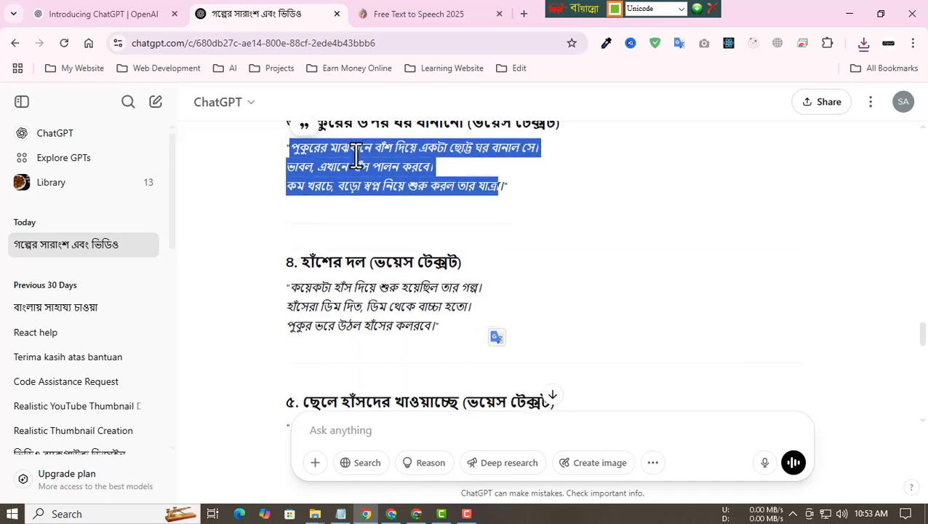
pyautogui.click(498, 225)
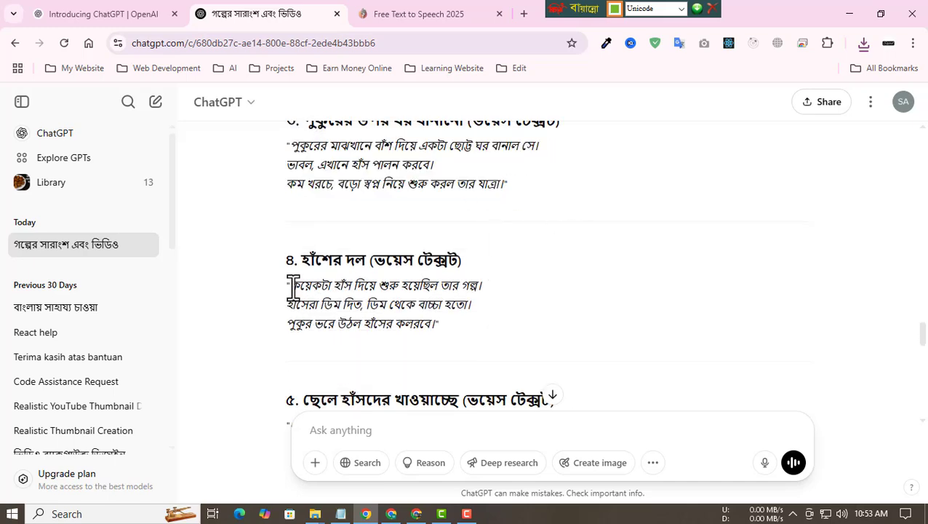
pyautogui.moveTo(291, 285); pyautogui.dragTo(429, 326)
pyautogui.hotkey('ctrl', 'c')
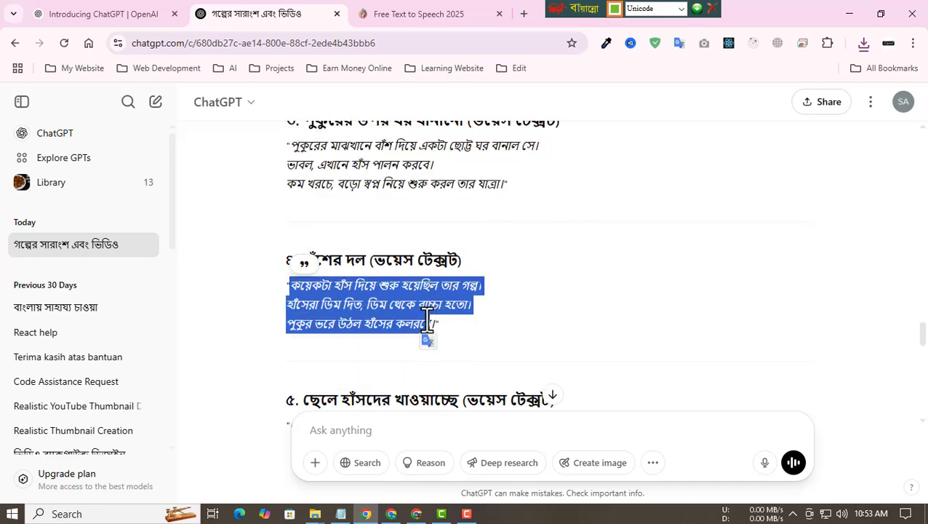
pyautogui.click(408, 13)
pyautogui.moveTo(273, 259); pyautogui.dragTo(0, 233)
pyautogui.hotkey('ctrl', 'v')
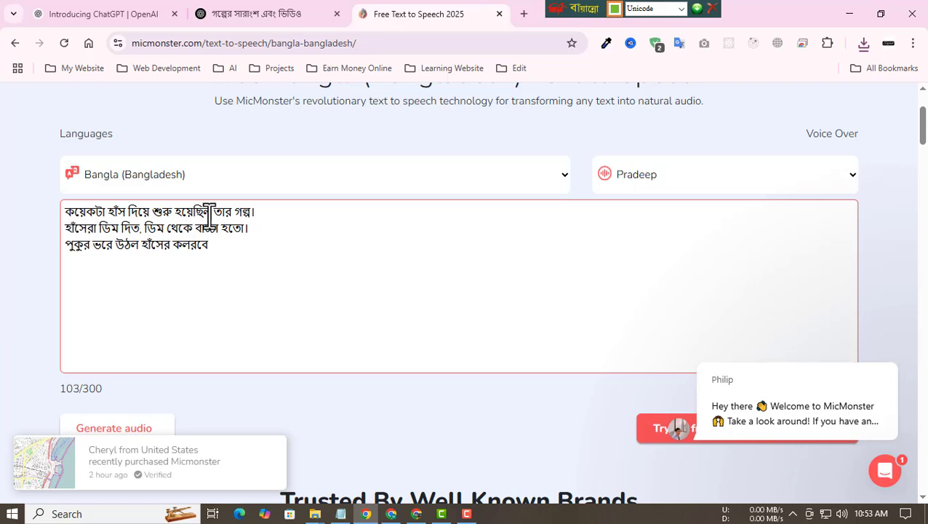
# Respell হয়েছিল as হয়েছিলো in the fourth scene text, and generate and preview its audio
pyautogui.write('ল।')
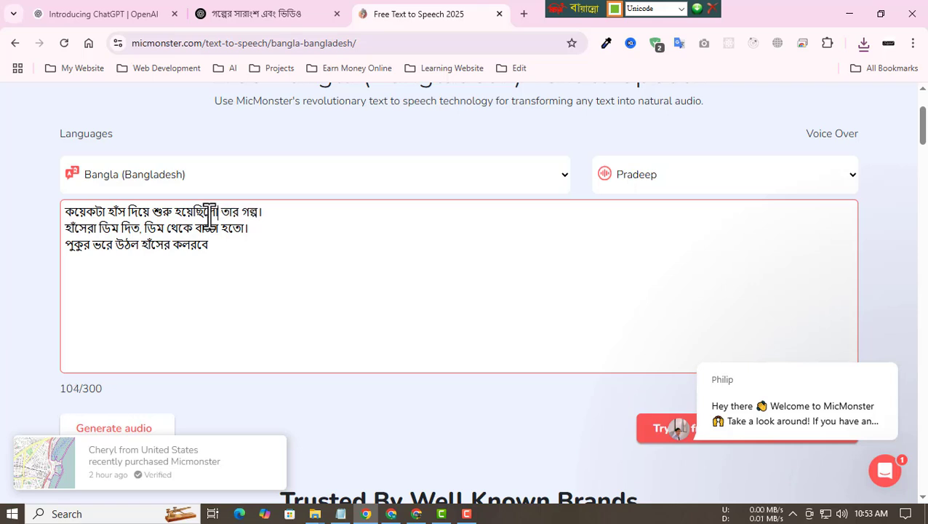
pyautogui.scroll(-1, 131, 305)
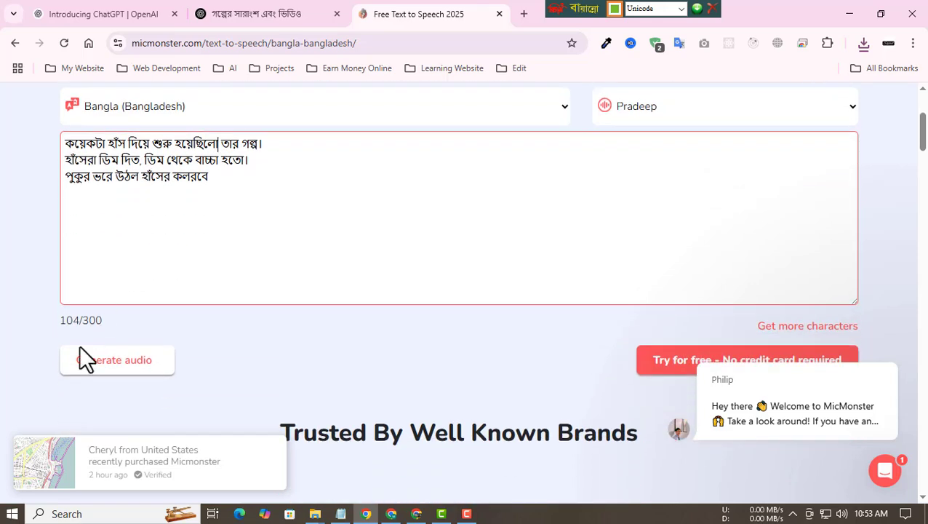
pyautogui.click(85, 358)
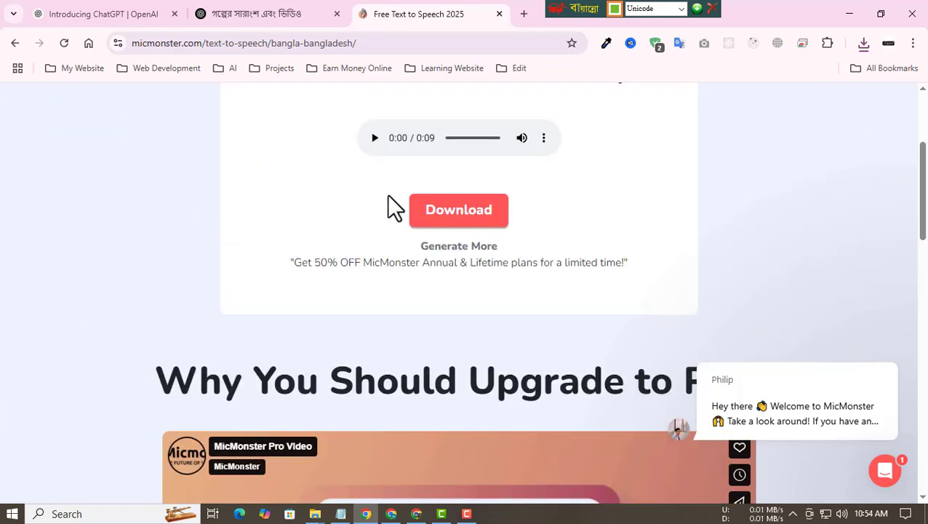
pyautogui.click(373, 139)
# Return to the fourth scene text and respell উঠল as উঠলো
pyautogui.click(439, 247)
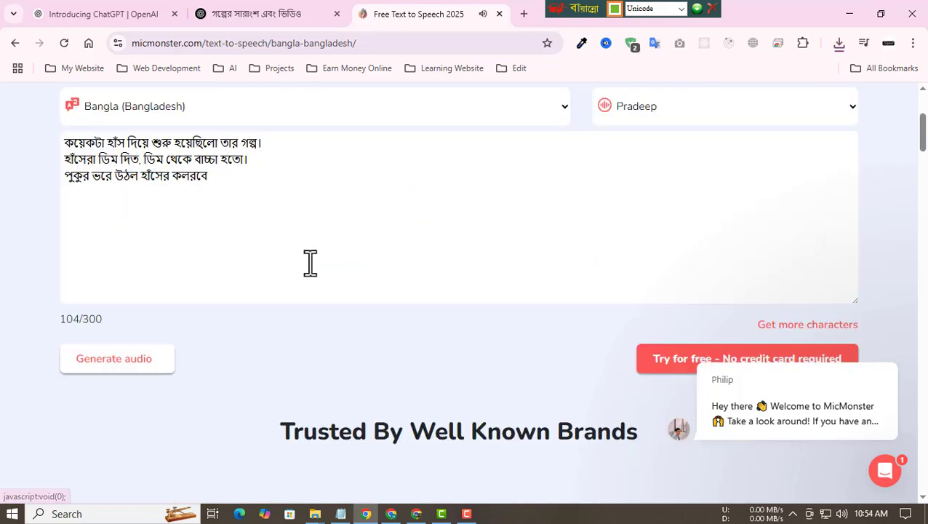
pyautogui.click(140, 179)
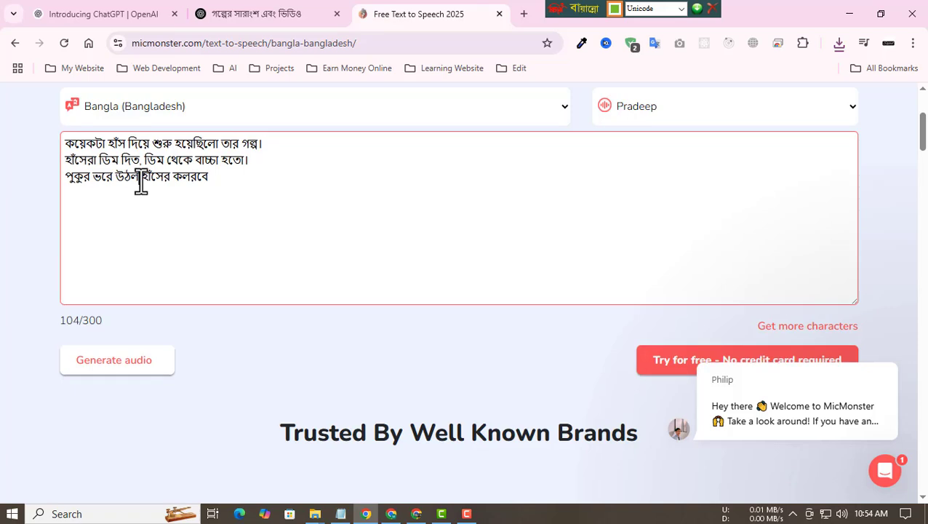
pyautogui.press('BackSpace')
pyautogui.write('লো')
# Regenerate the fourth scene's audio from the corrected text, preview it, and download it
pyautogui.click(118, 371)
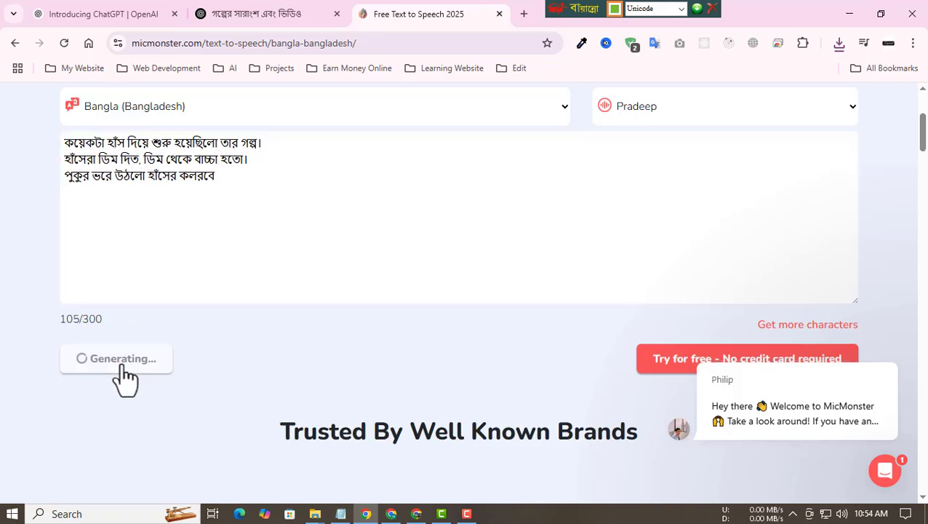
pyautogui.click(375, 137)
pyautogui.click(543, 138)
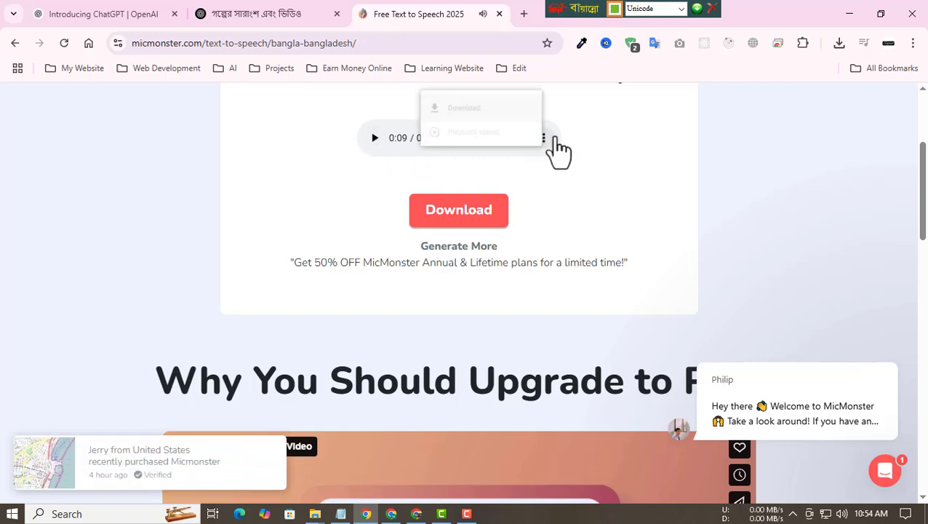
pyautogui.click(459, 105)
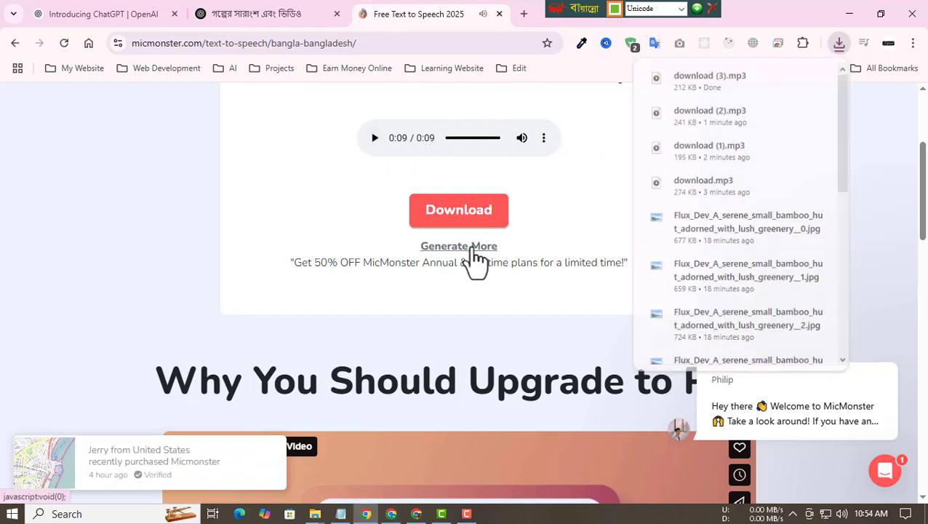
# Replace the MicMonster text with ChatGPT's fifth scene voice text, ছেলে হাঁসদের খাওয়াচ্ছে
pyautogui.click(473, 245)
pyautogui.click(269, 16)
pyautogui.scroll(-2, 393, 218)
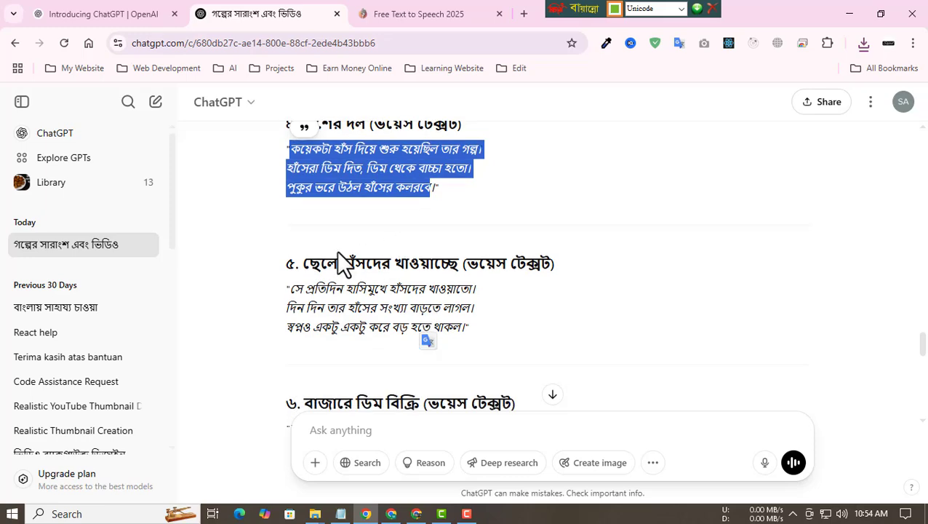
pyautogui.click(311, 294)
pyautogui.moveTo(311, 294); pyautogui.dragTo(463, 328)
pyautogui.hotkey('ctrl', 'c')
pyautogui.click(407, 14)
pyautogui.click(269, 178)
pyautogui.hotkey('ctrl', 'a')
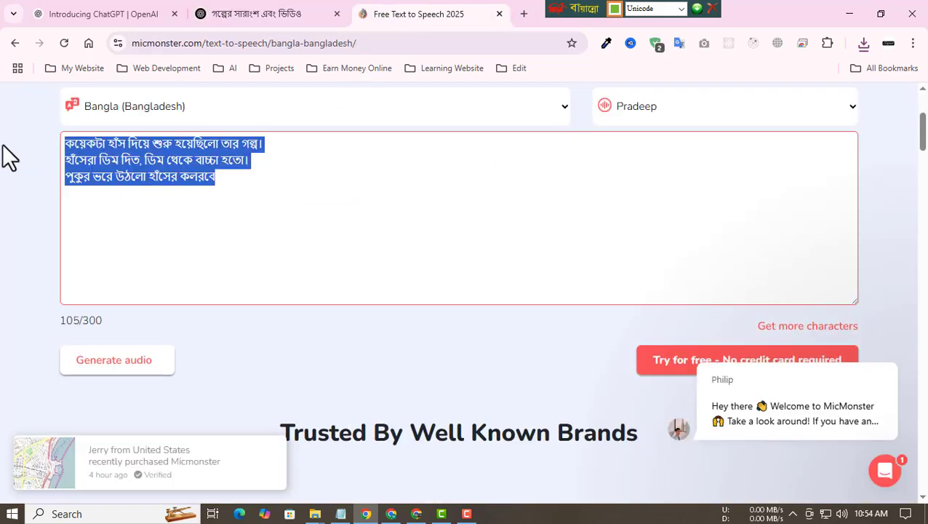
pyautogui.hotkey('ctrl', 'v')
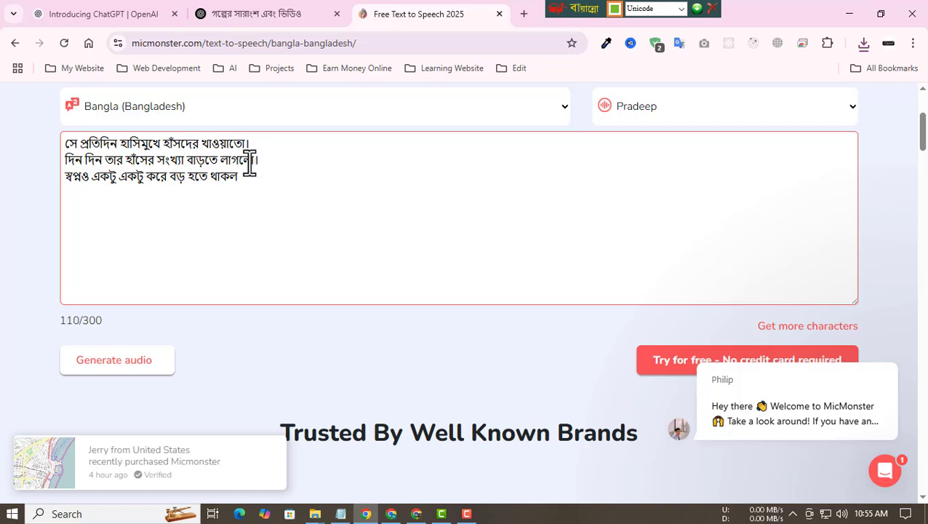
# Respell লাগল as লাগলো, বড় as বড়ো and থাকল as থাকলো in the fifth scene text
pyautogui.click(187, 179)
pyautogui.press('BackSpace')
pyautogui.write('ড়ো')
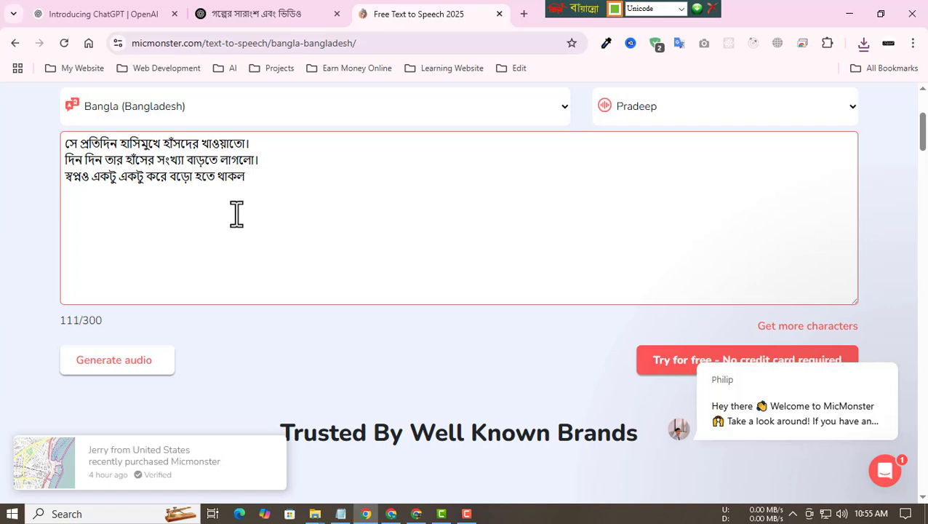
pyautogui.click(259, 182)
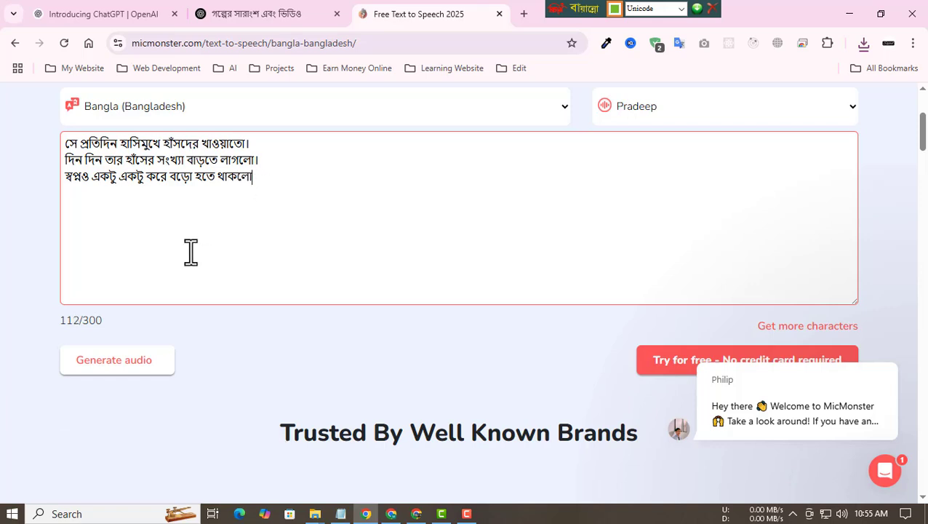
# Generate the fifth scene's audio from the corrected text, preview it, and download it
pyautogui.click(110, 364)
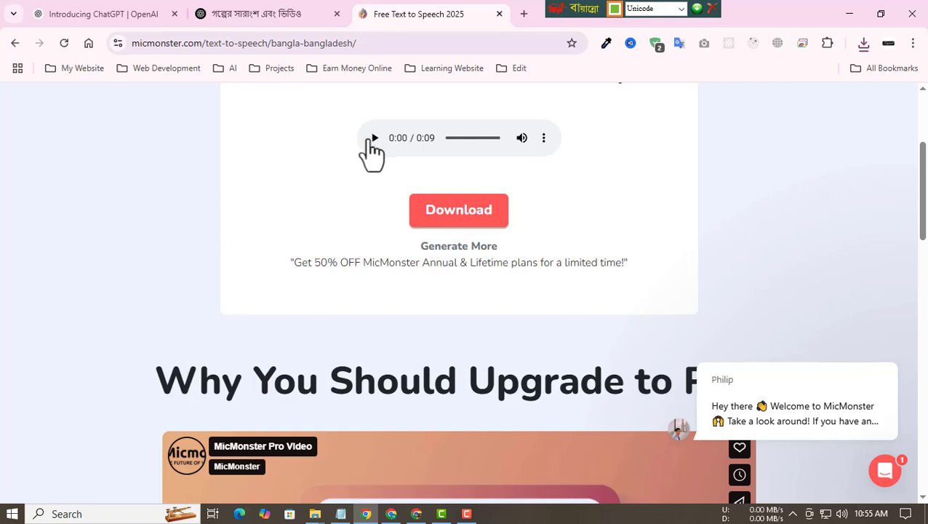
pyautogui.click(371, 139)
pyautogui.click(371, 138)
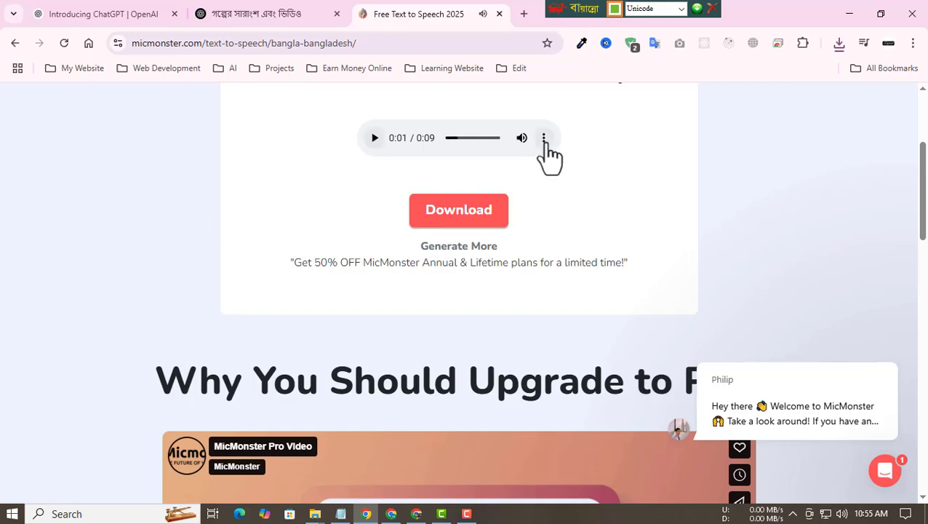
pyautogui.click(543, 138)
pyautogui.click(459, 97)
# Replace the MicMonster text with ChatGPT's sixth scene voice text, বাজারে ডিম বিক্রি
pyautogui.click(266, 13)
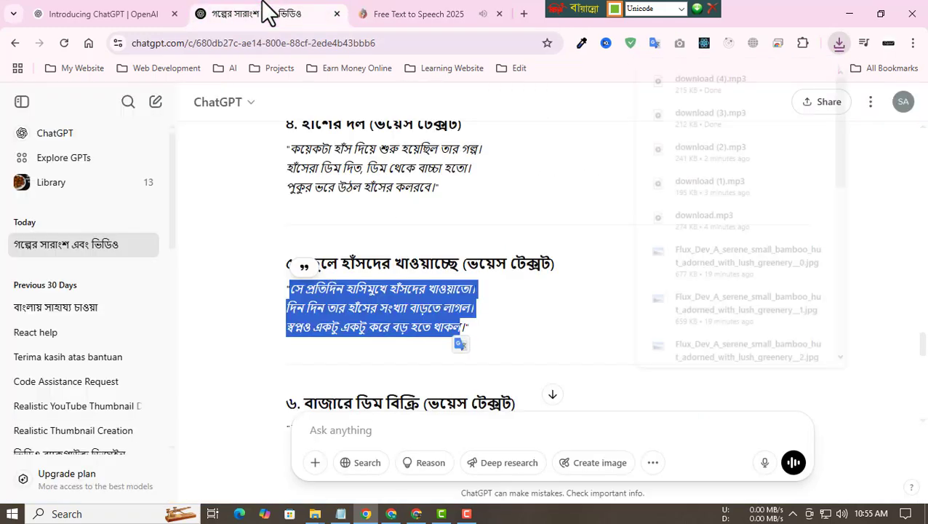
pyautogui.scroll(-2, 290, 293)
pyautogui.moveTo(290, 290); pyautogui.dragTo(434, 329)
pyautogui.hotkey('ctrl', 'c')
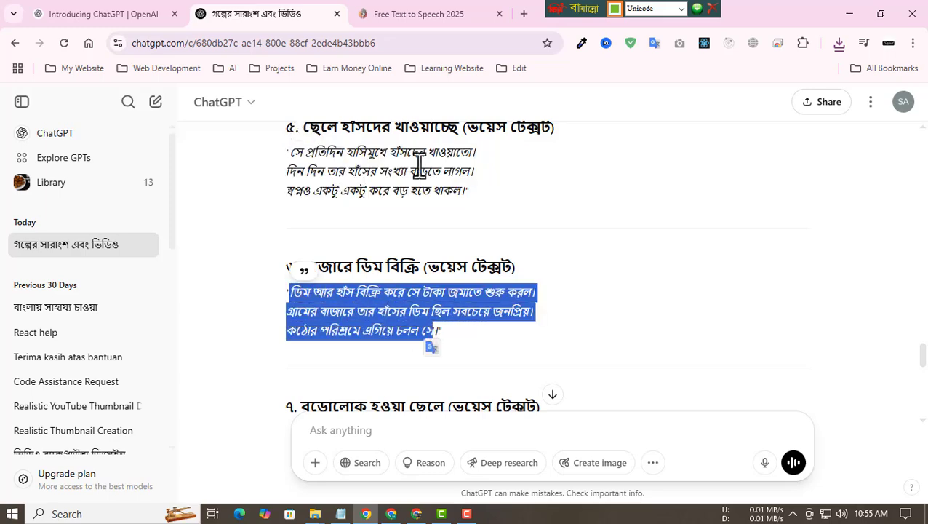
pyautogui.click(435, 12)
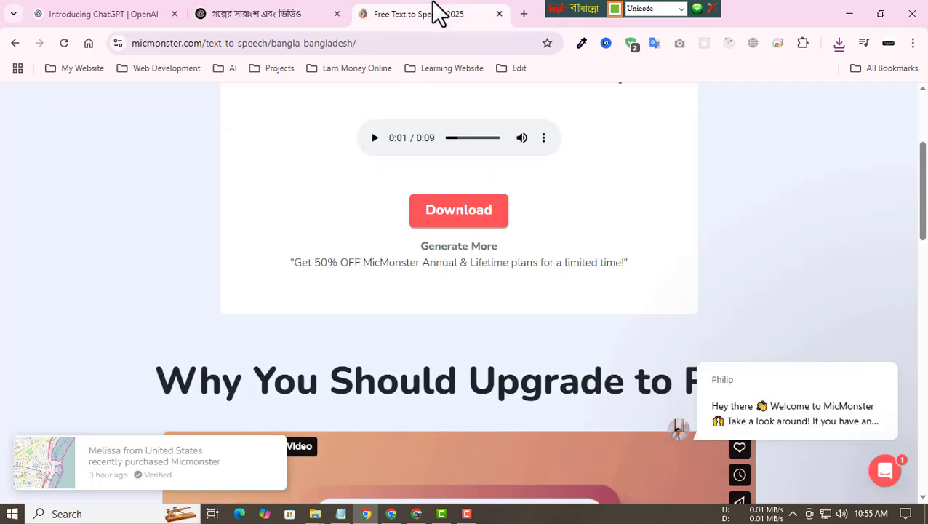
pyautogui.click(452, 248)
pyautogui.hotkey('ctrl', 'a')
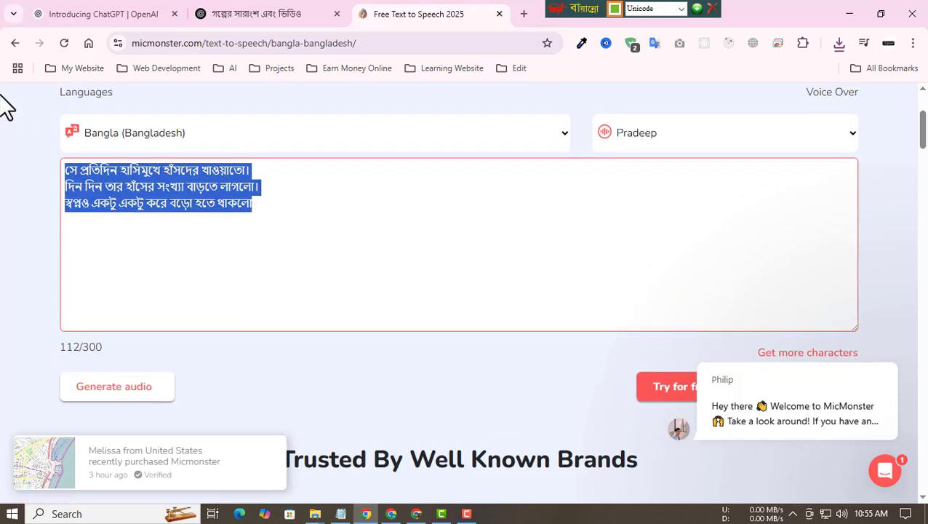
pyautogui.hotkey('ctrl', 'v')
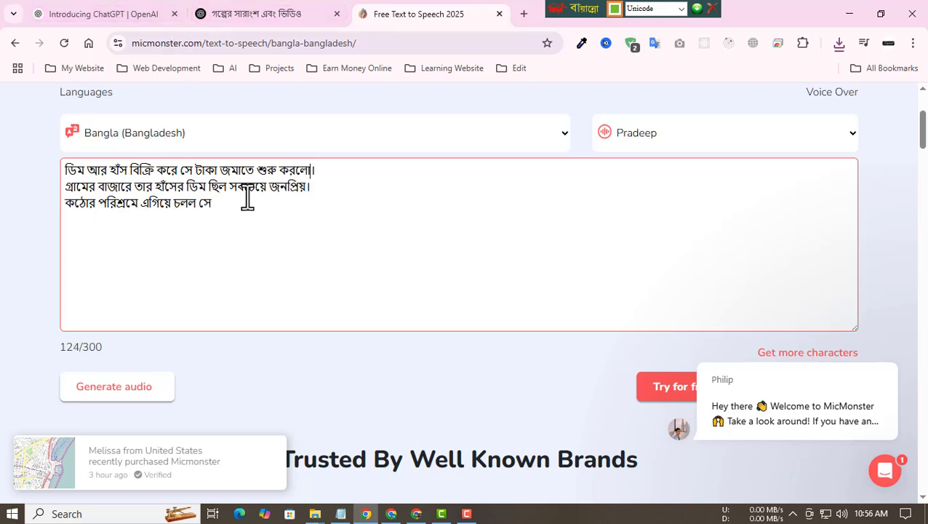
# Respell করল as করলো, ছিল as ছিলো and চলল as চললো in the sixth scene text
pyautogui.write('ো')
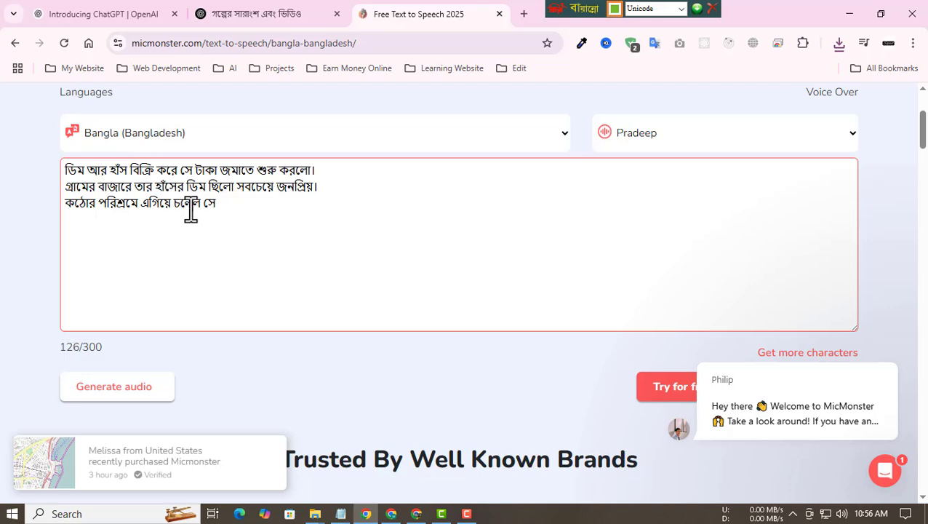
pyautogui.press('BackSpace')
pyautogui.click(198, 205)
pyautogui.press('BackSpace')
# Generate the sixth scene's audio from the corrected text, preview it, and download it
pyautogui.click(131, 393)
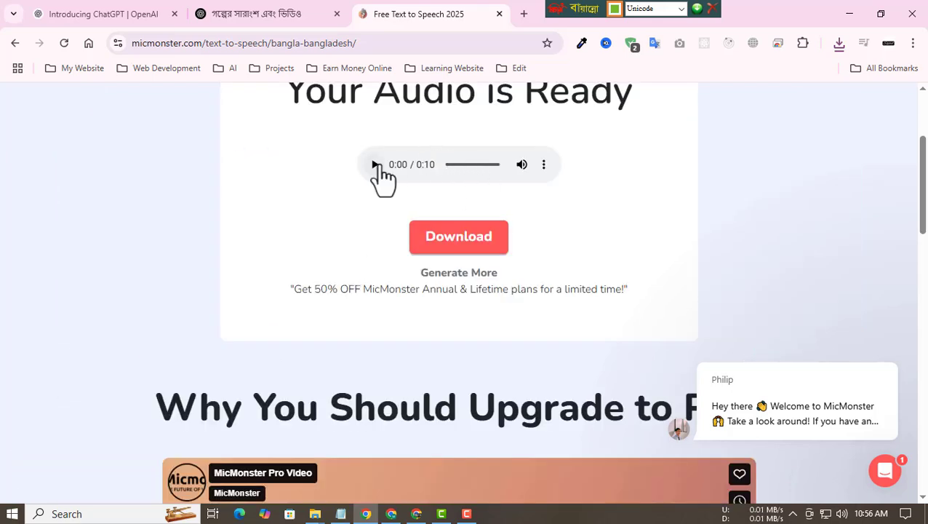
pyautogui.click(375, 165)
pyautogui.click(543, 166)
pyautogui.click(518, 128)
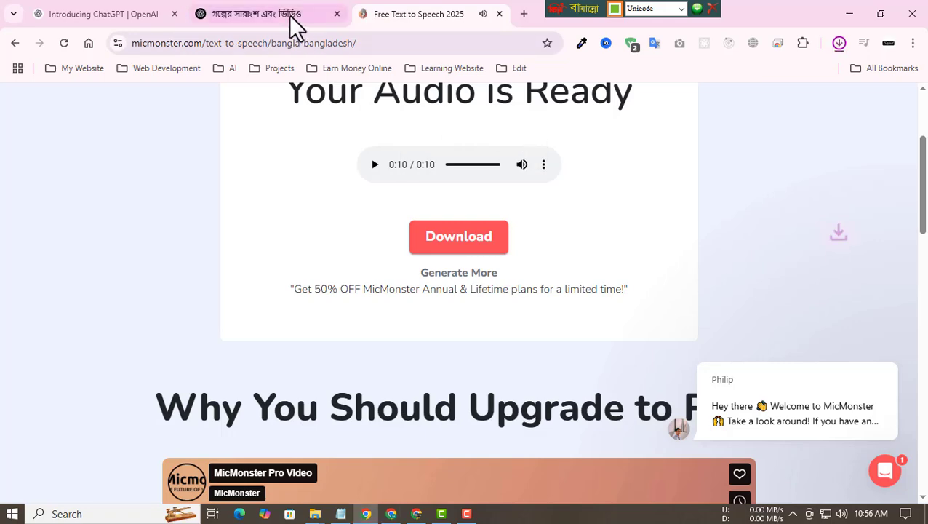
# Replace the MicMonster text with ChatGPT's seventh scene voice text, বড়োলোক হওয়া ছেলে
pyautogui.click(291, 18)
pyautogui.scroll(-5, 473, 233)
pyautogui.scroll(2, 472, 233)
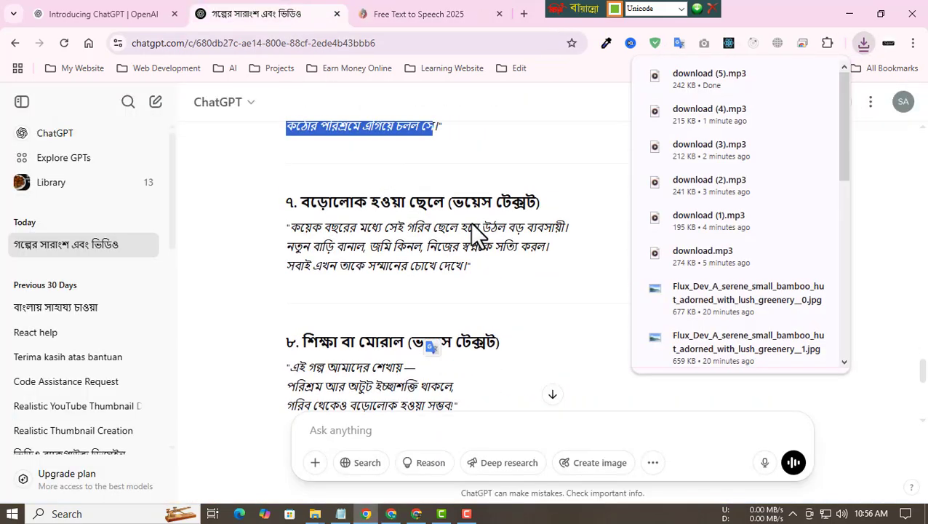
pyautogui.moveTo(290, 224); pyautogui.dragTo(466, 265)
pyautogui.hotkey('ctrl', 'c')
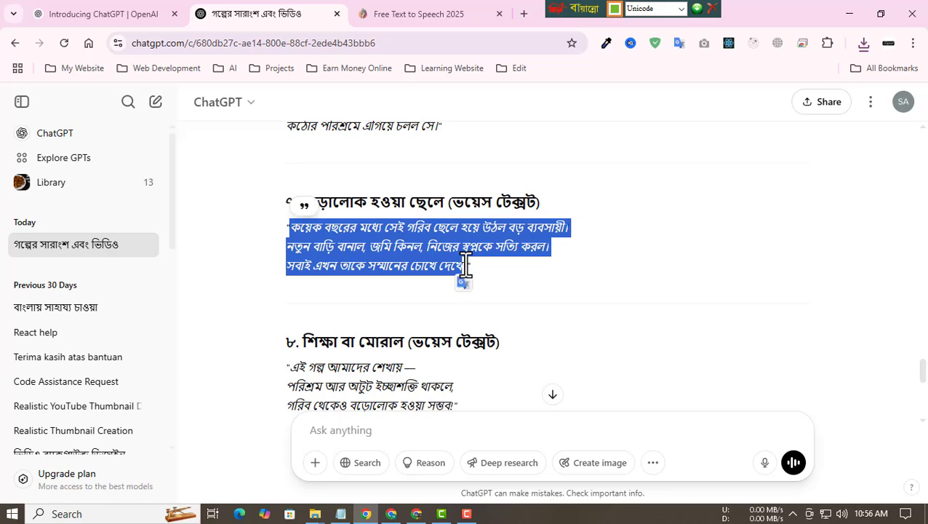
pyautogui.click(416, 14)
pyautogui.click(458, 275)
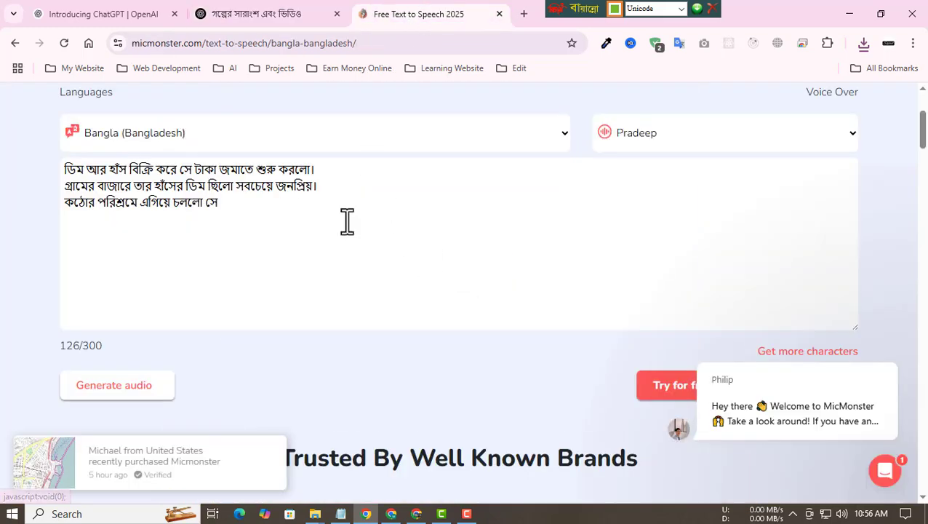
pyautogui.moveTo(240, 207); pyautogui.dragTo(62, 166)
pyautogui.hotkey('ctrl', 'v')
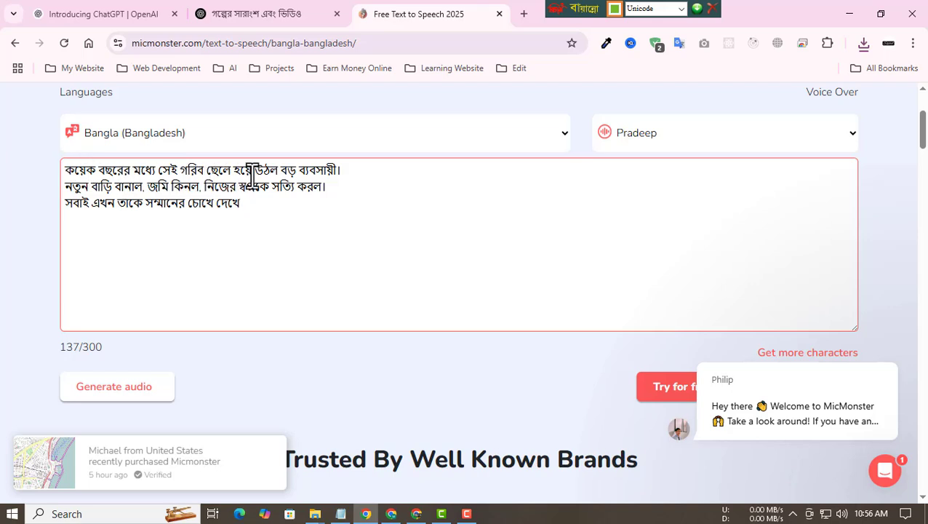
# Respell উঠল as উঠলো, বানাল as বানালো, কিনল as কিনলো and করল as করলো in the seventh scene text
pyautogui.click(282, 169)
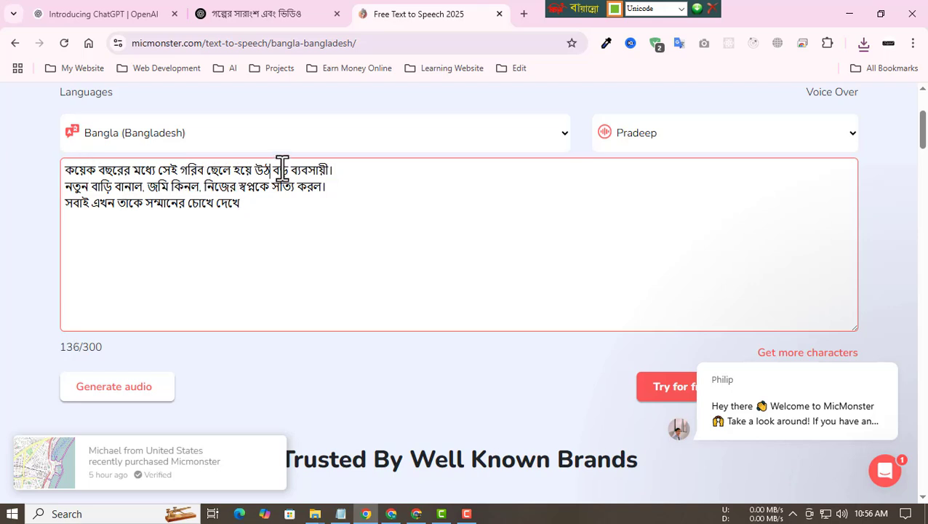
pyautogui.write('ে')
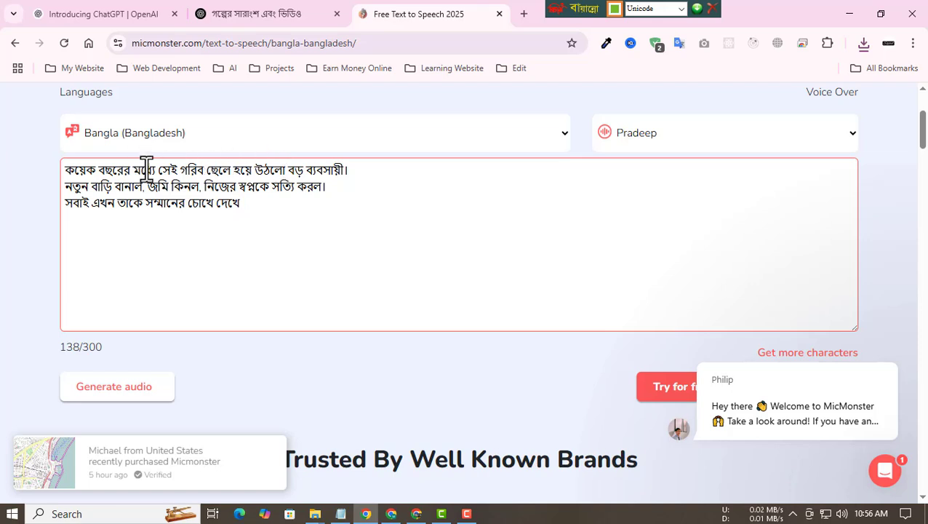
pyautogui.click(145, 187)
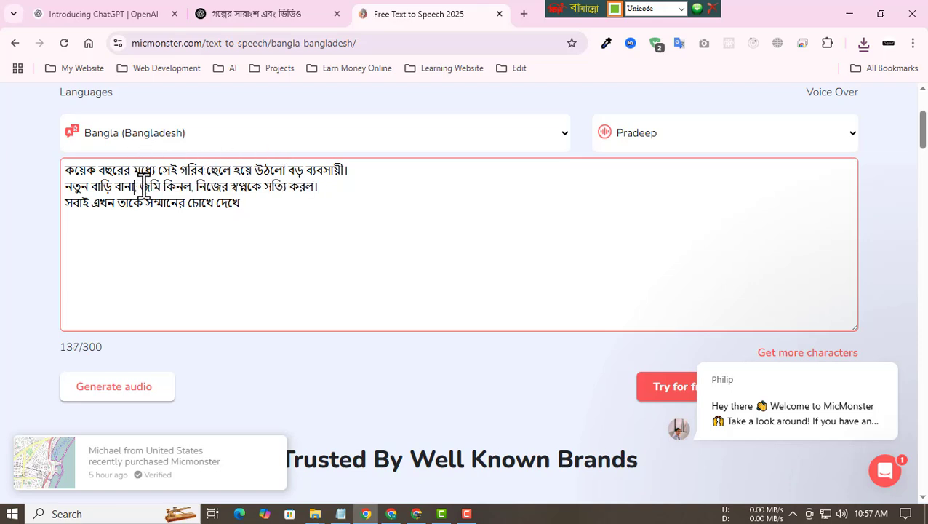
pyautogui.write('ে')
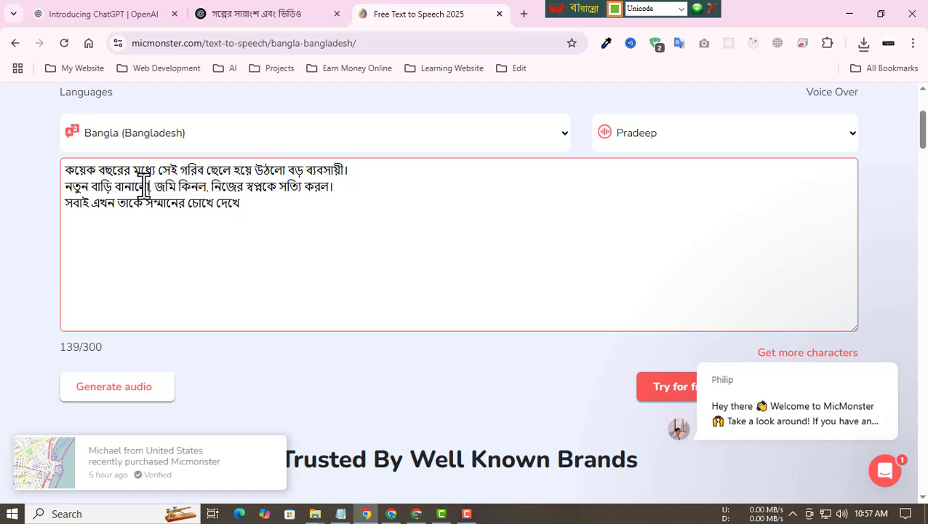
pyautogui.click(209, 188)
pyautogui.write('ো')
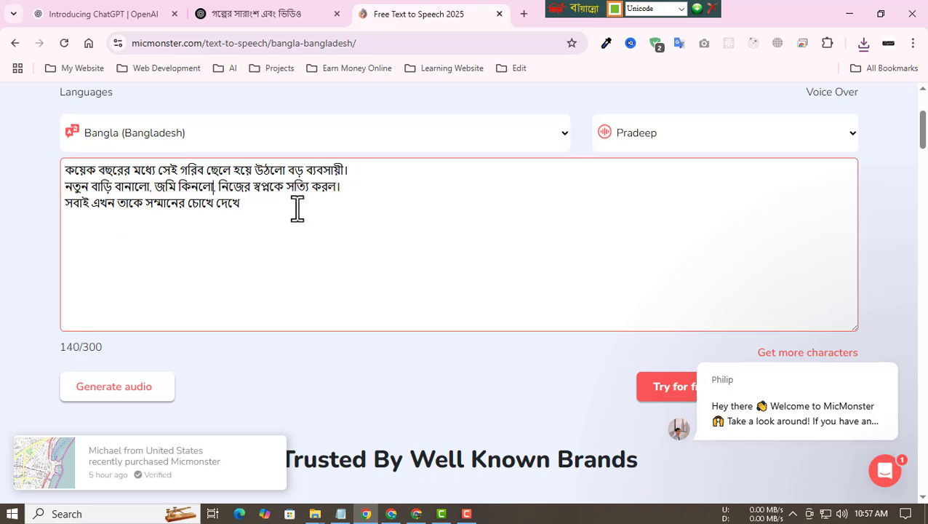
pyautogui.click(334, 196)
pyautogui.press('BackSpace')
# Generate the seventh scene's audio from the corrected text, preview it, and download it
pyautogui.click(102, 386)
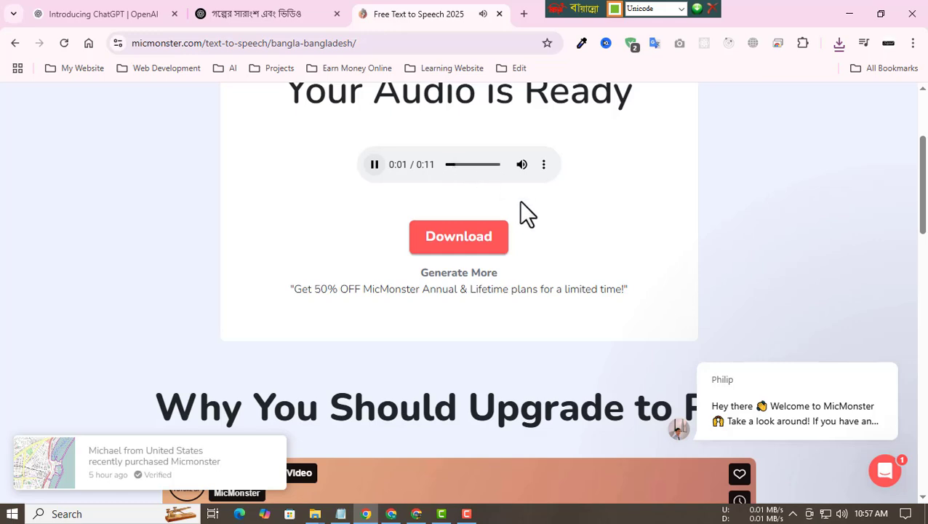
pyautogui.scroll(1, 538, 226)
pyautogui.click(544, 232)
pyautogui.click(489, 195)
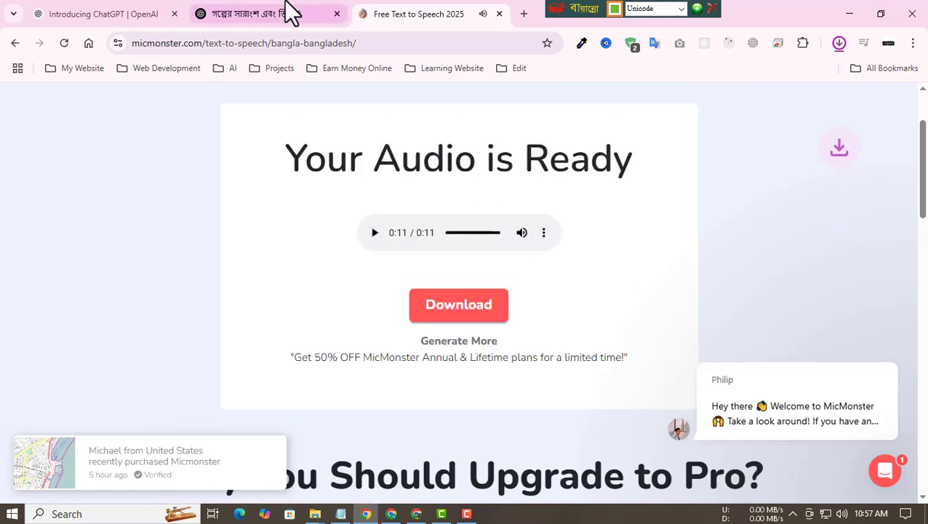
# Replace the MicMonster text with ChatGPT's eighth scene voice text, শিক্ষা বা মোরাল
pyautogui.click(291, 12)
pyautogui.scroll(-2, 472, 235)
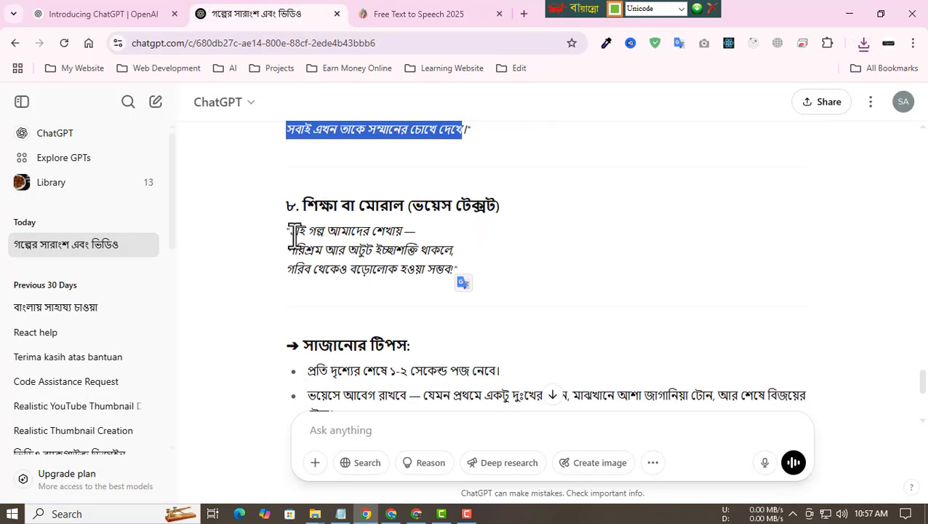
pyautogui.moveTo(290, 231); pyautogui.dragTo(449, 270)
pyautogui.hotkey('ctrl', 'c')
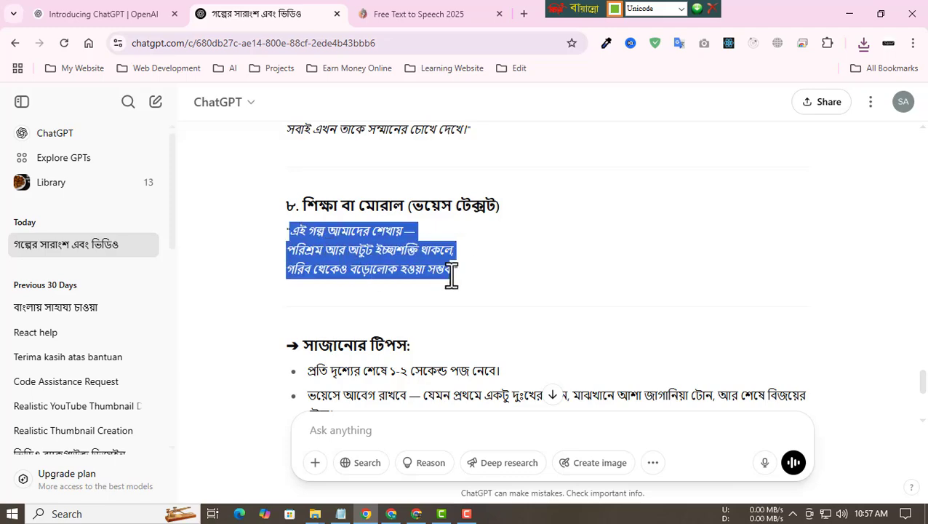
pyautogui.click(419, 14)
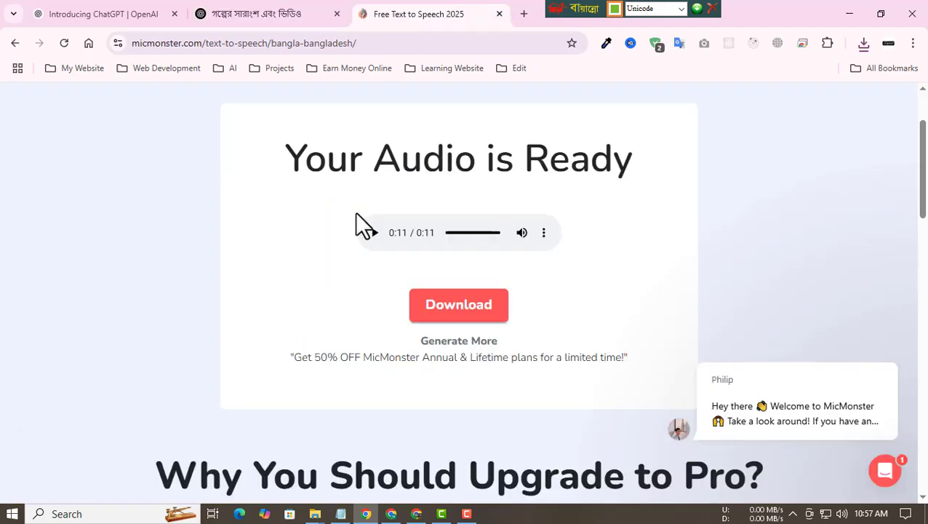
pyautogui.click(438, 353)
pyautogui.moveTo(288, 267); pyautogui.dragTo(33, 243)
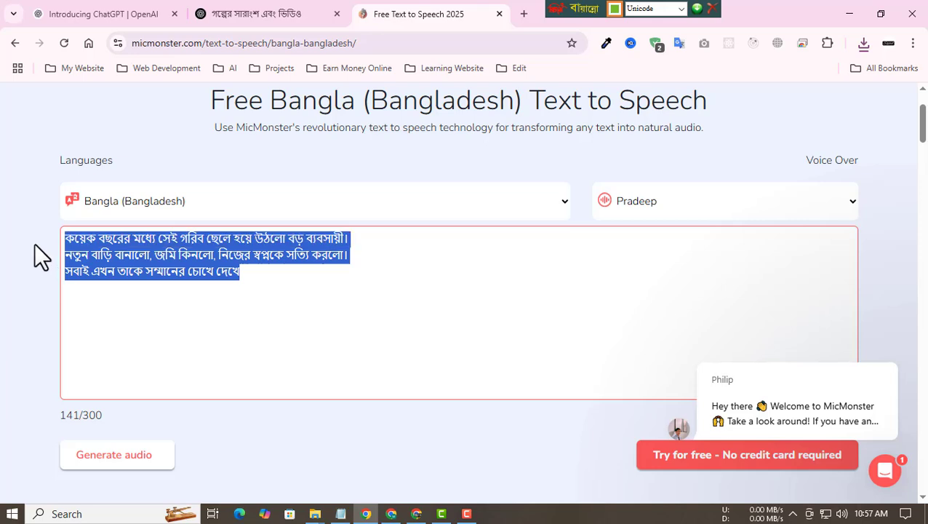
pyautogui.hotkey('ctrl', 'v')
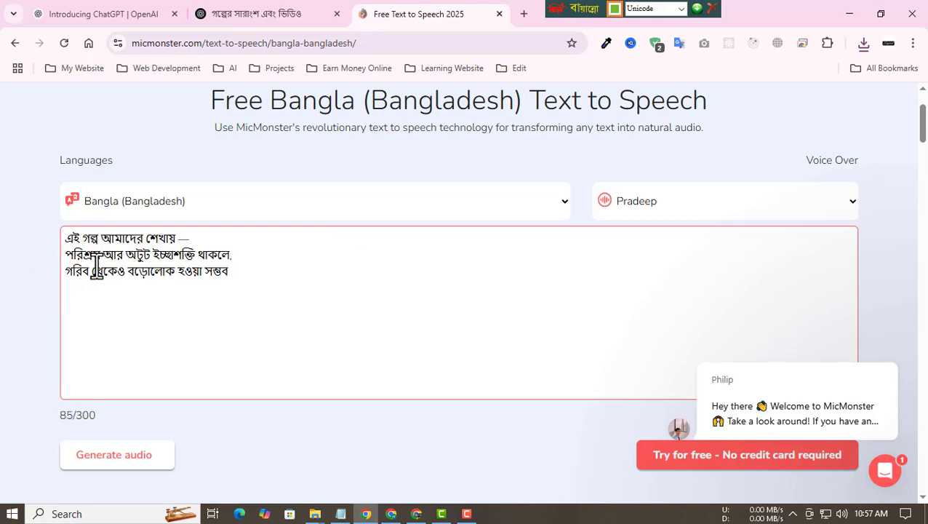
# Generate the eighth scene's audio, preview it, and download it
pyautogui.click(100, 452)
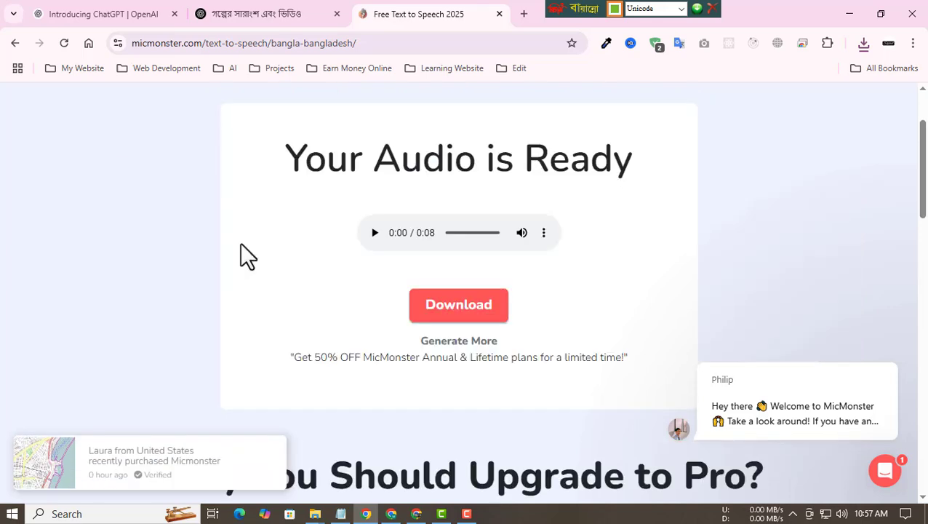
pyautogui.click(374, 233)
pyautogui.click(543, 233)
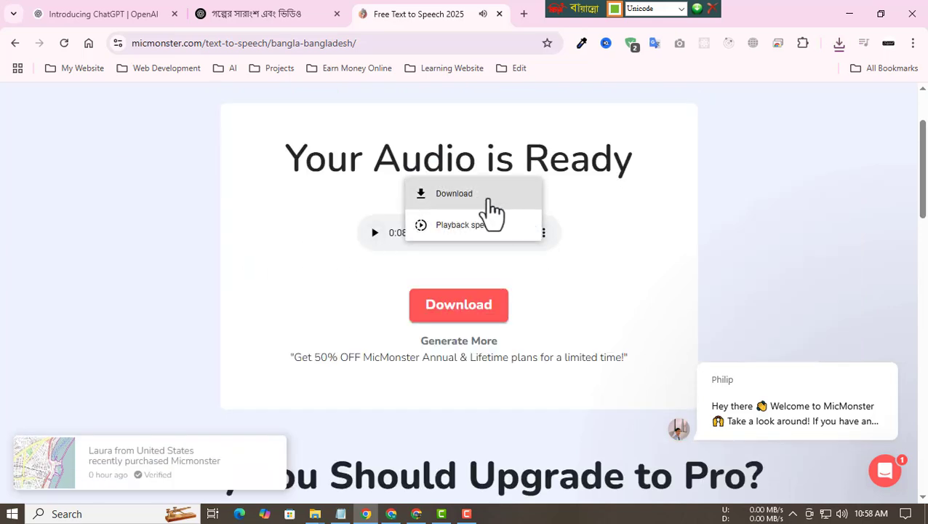
pyautogui.click(488, 198)
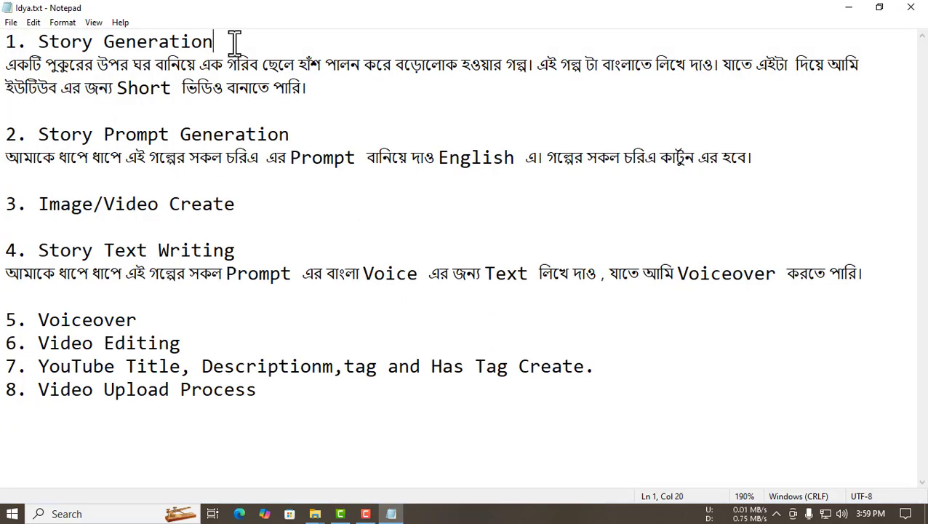
# Review the Idya.txt plan from Story Generation through Voiceover, plus the remaining Video Editing, YouTube title and tag, and Video Upload stages
pyautogui.moveTo(218, 41); pyautogui.dragTo(38, 42)
pyautogui.moveTo(296, 87); pyautogui.dragTo(5, 61)
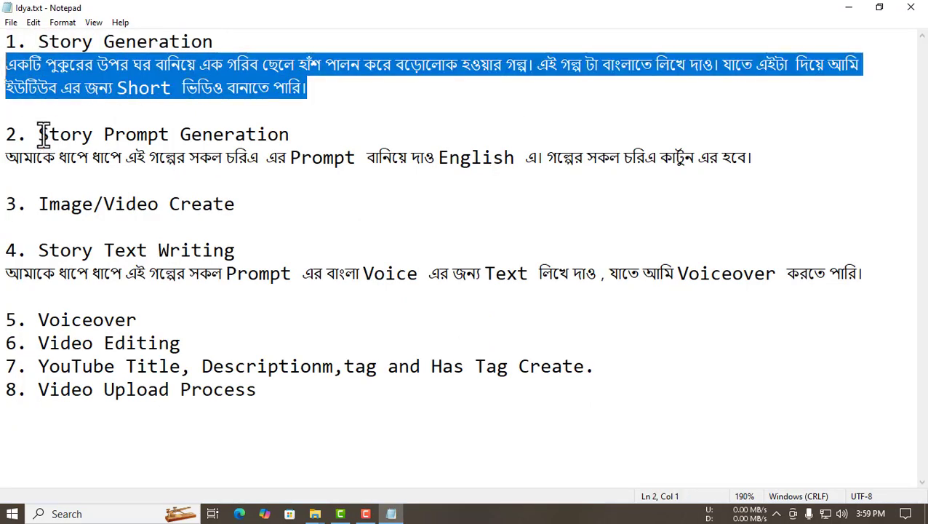
pyautogui.moveTo(38, 133); pyautogui.dragTo(294, 126)
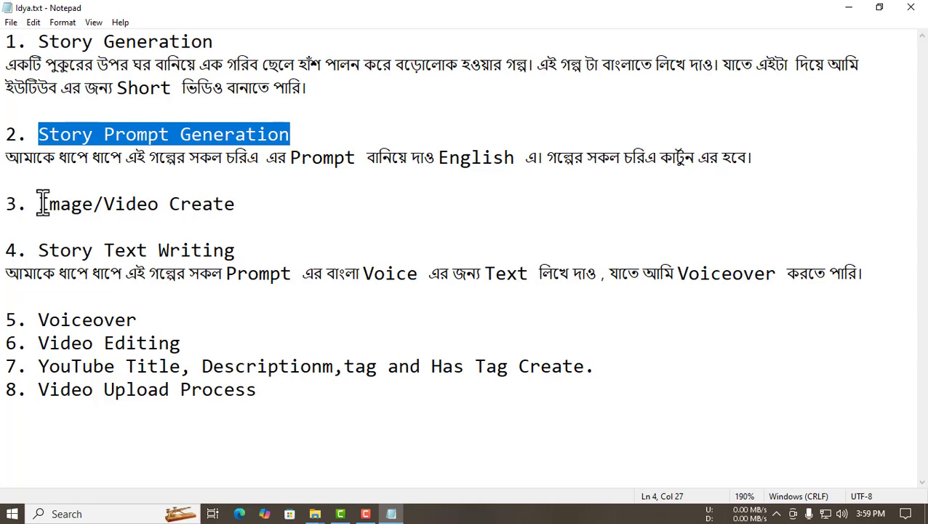
pyautogui.moveTo(41, 204); pyautogui.dragTo(235, 202)
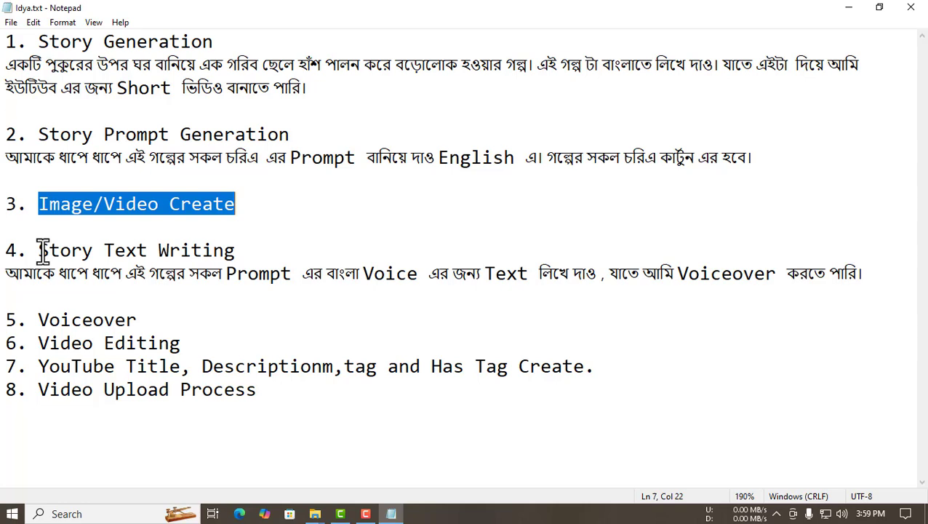
pyautogui.moveTo(39, 250); pyautogui.dragTo(248, 254)
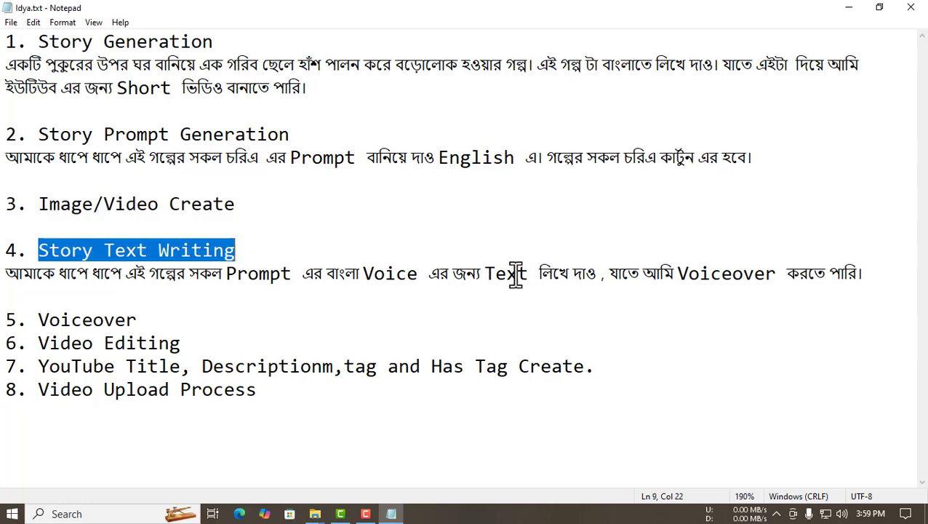
pyautogui.click(141, 320)
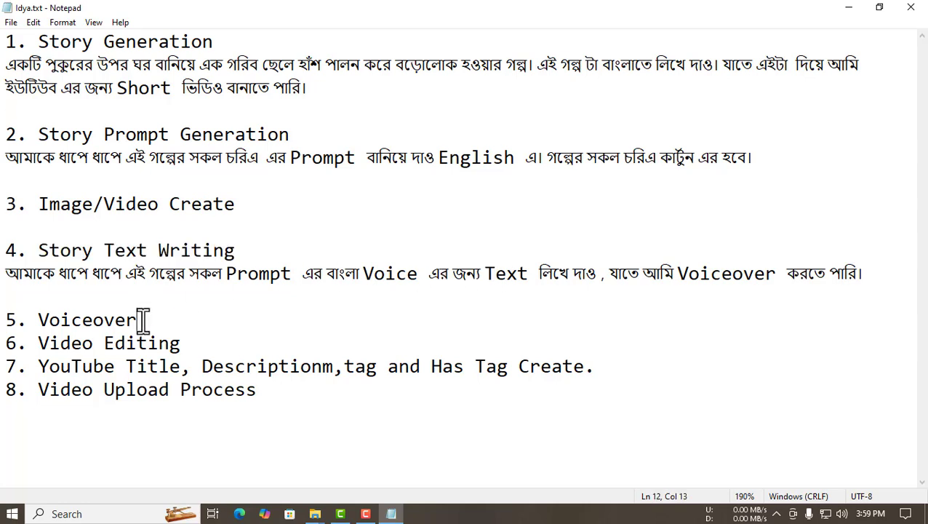
pyautogui.moveTo(141, 320); pyautogui.dragTo(44, 321)
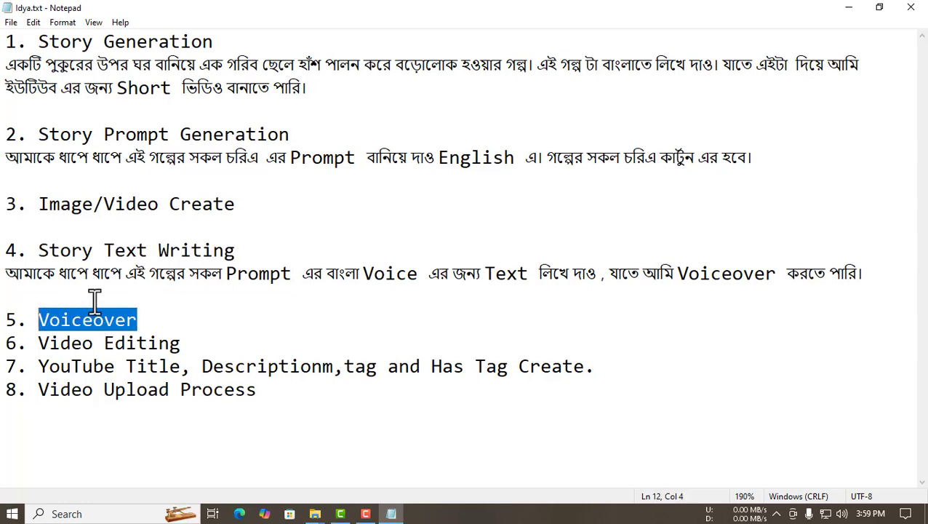
pyautogui.click(164, 319)
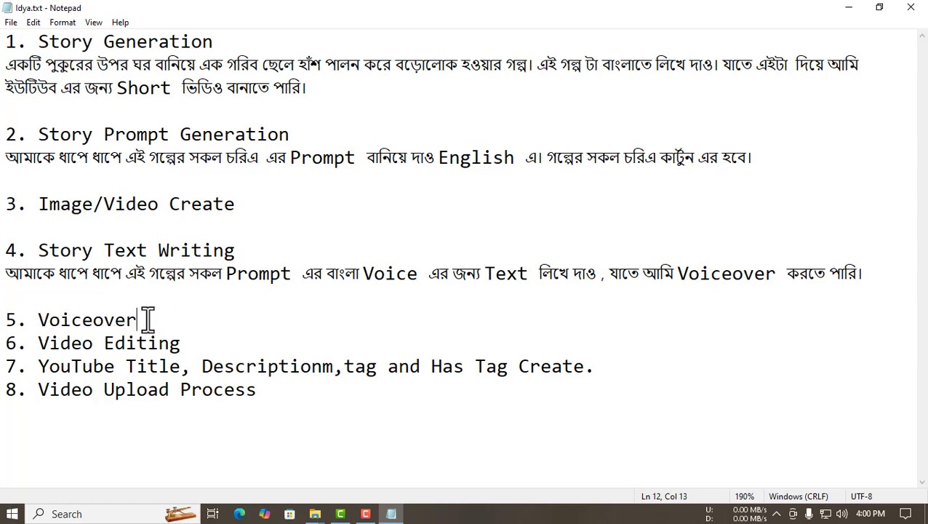
pyautogui.moveTo(149, 318); pyautogui.dragTo(4, 50)
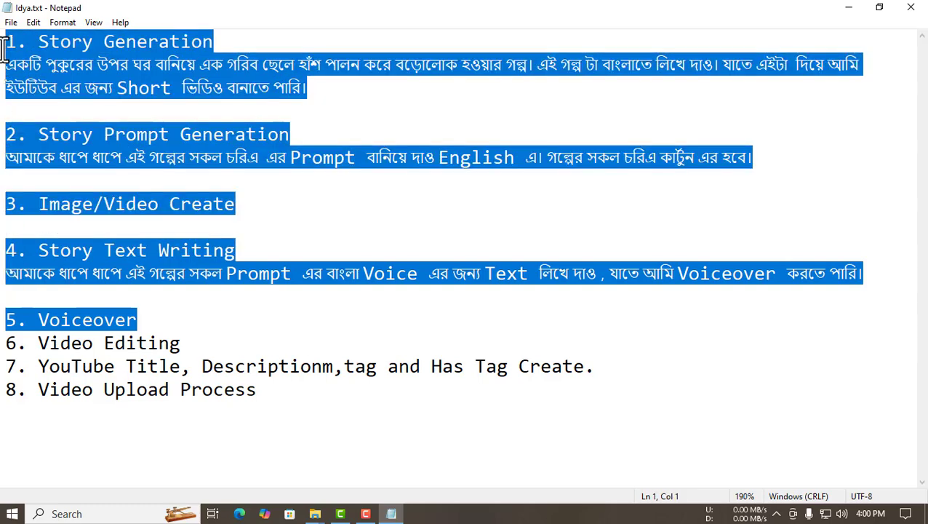
pyautogui.click(260, 391)
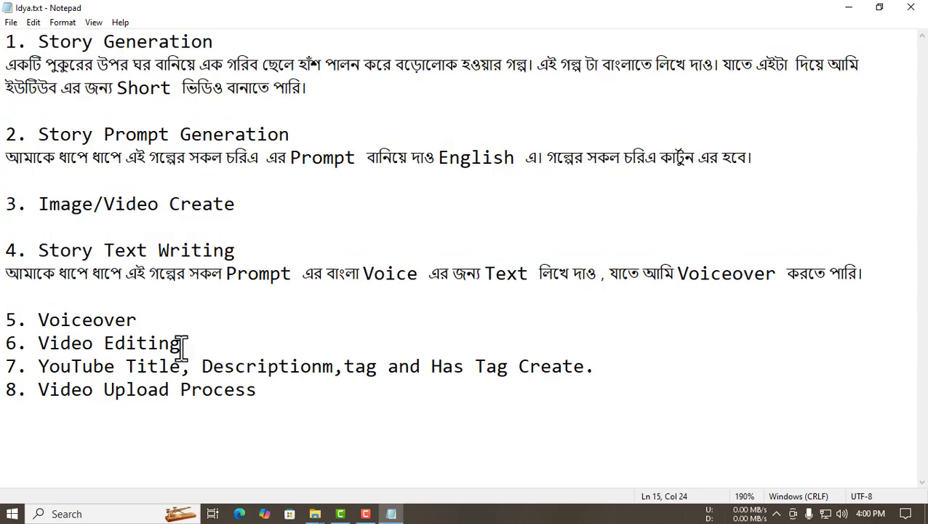
pyautogui.moveTo(182, 344); pyautogui.dragTo(45, 344)
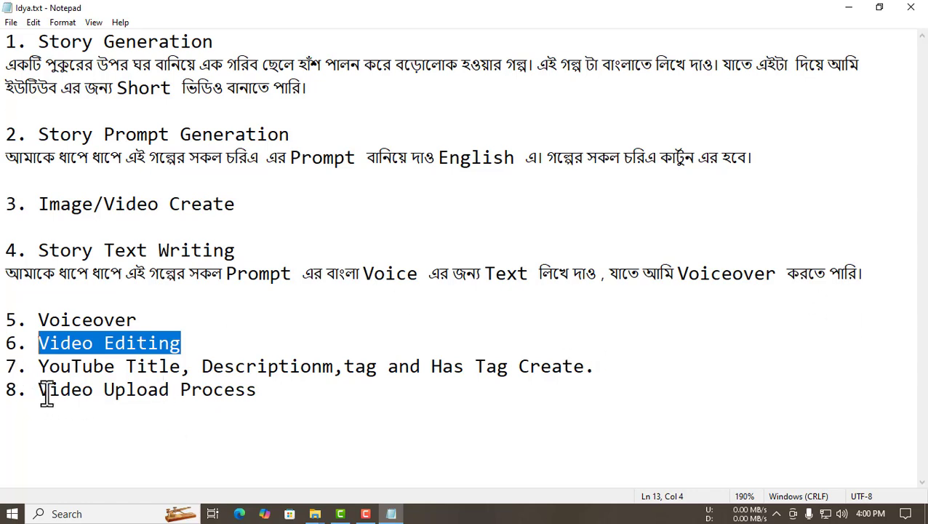
pyautogui.moveTo(266, 389); pyautogui.dragTo(34, 343)
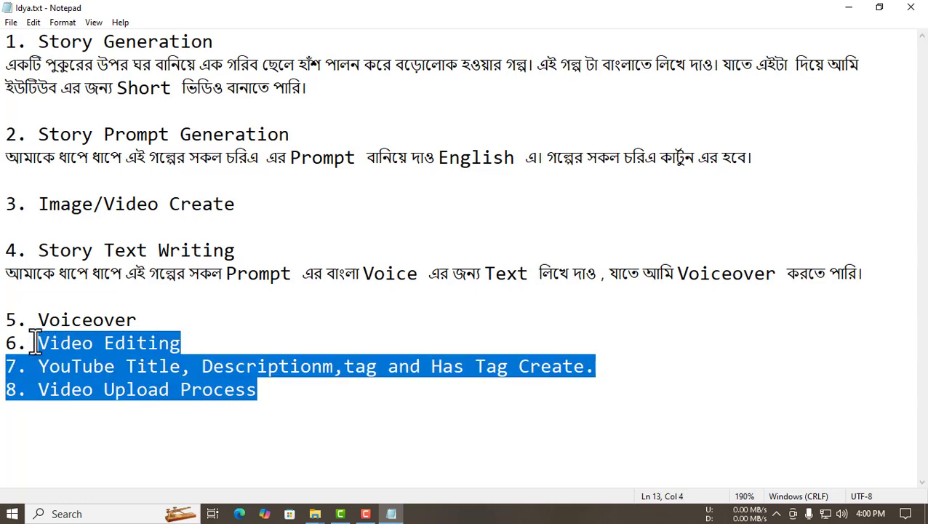
pyautogui.click(275, 391)
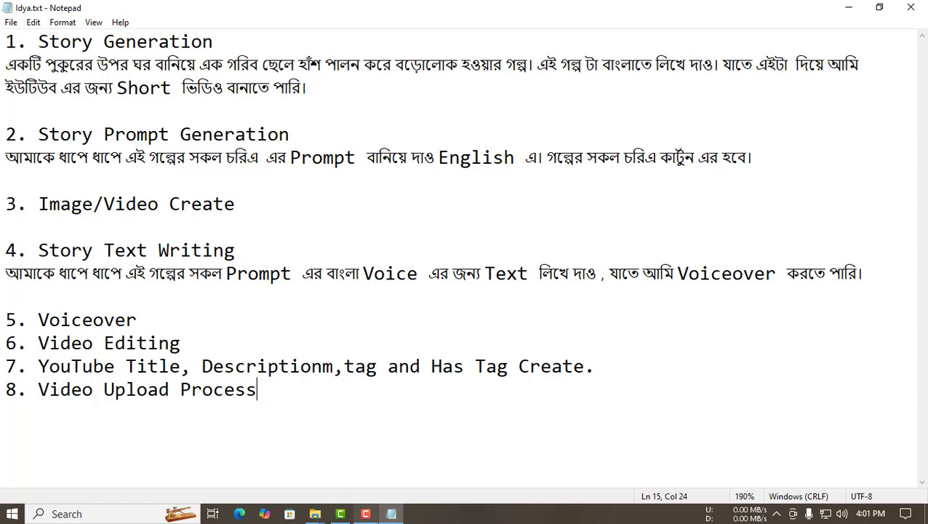
pyautogui.click(365, 514)
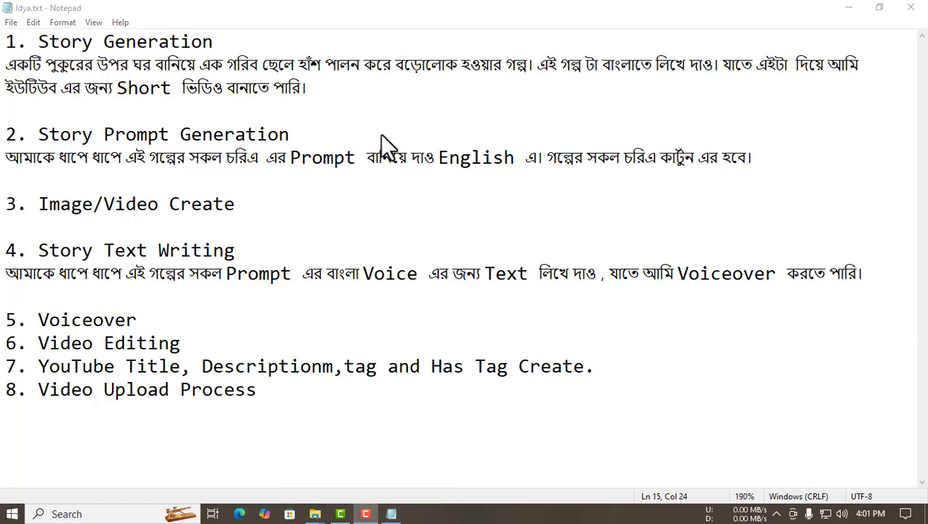